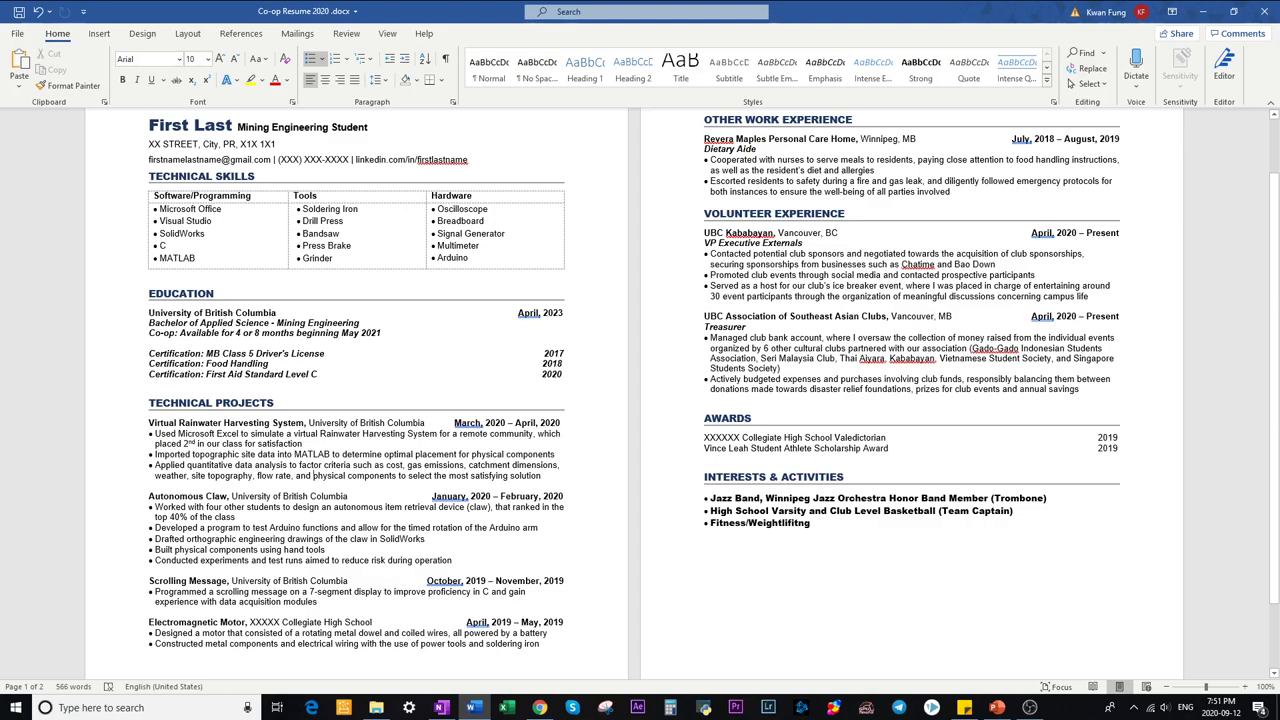
Step: Delete the 'Mining Engineering Student' tagline that follows the name at the top of the resume
drag(237, 127, 367, 127)
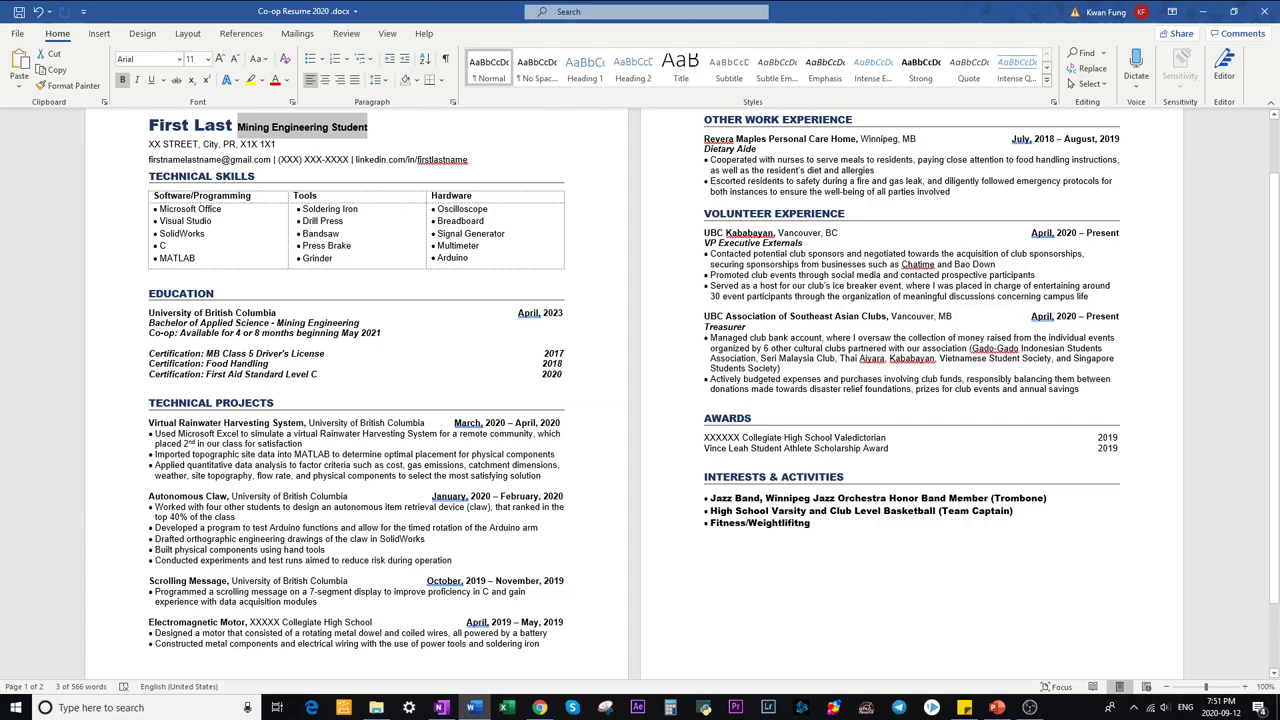
key(BackSpace)
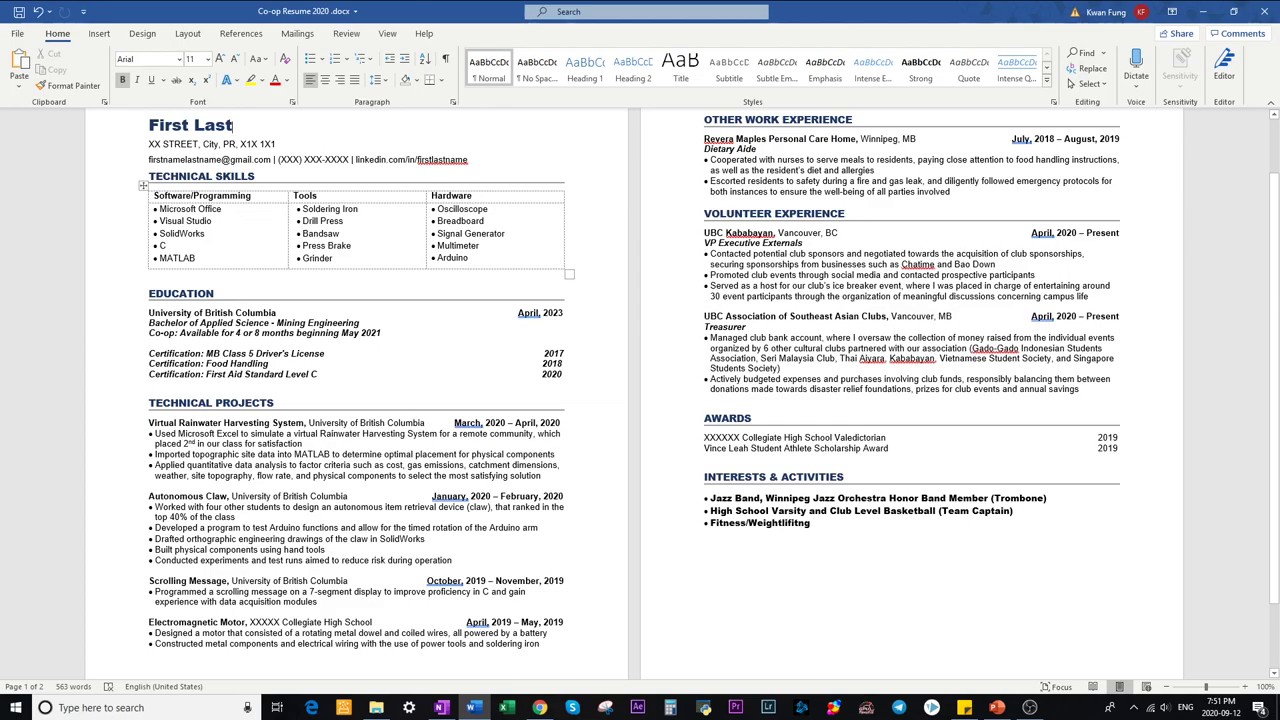
click(252, 195)
click(221, 209)
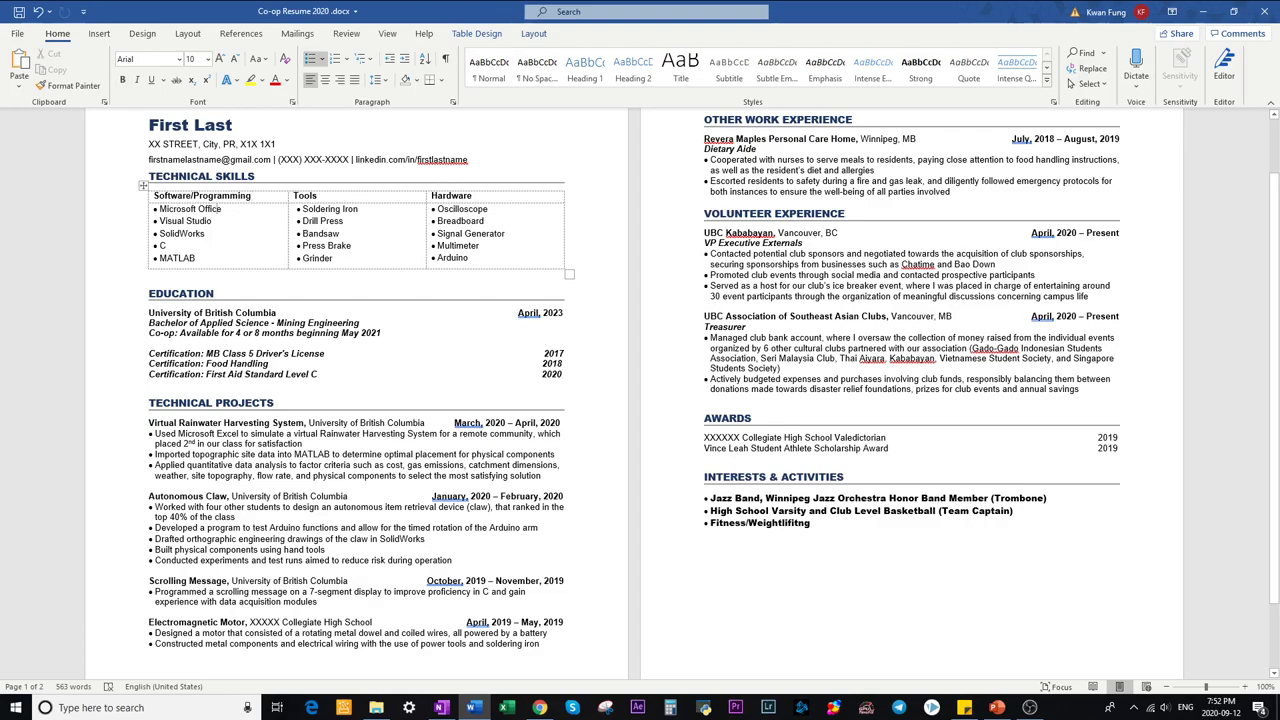
drag(214, 221, 158, 221)
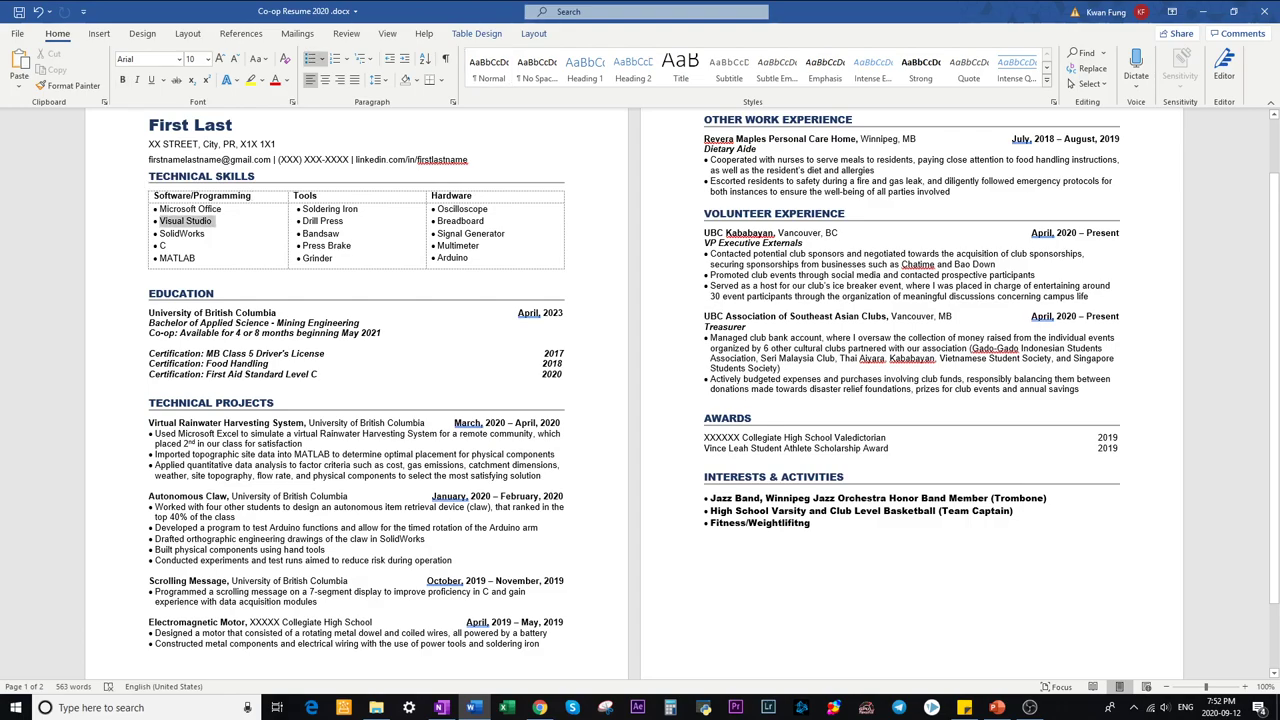
click(250, 196)
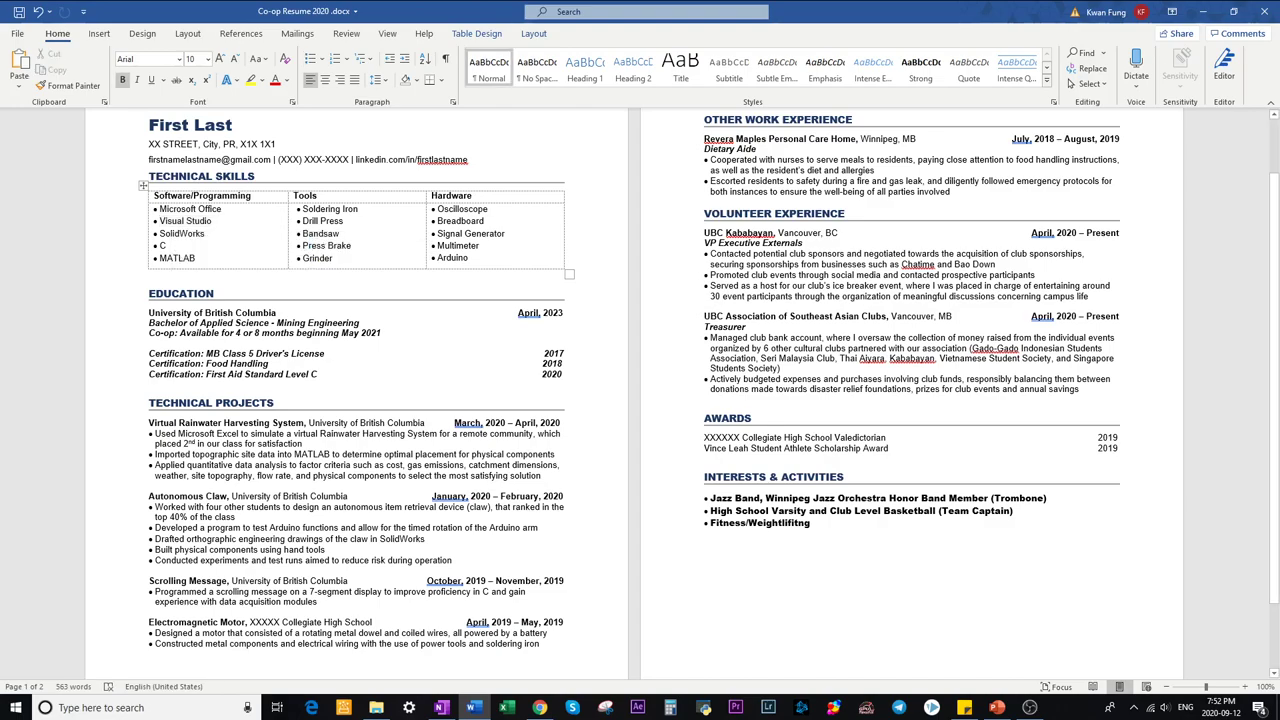
drag(206, 233, 158, 233)
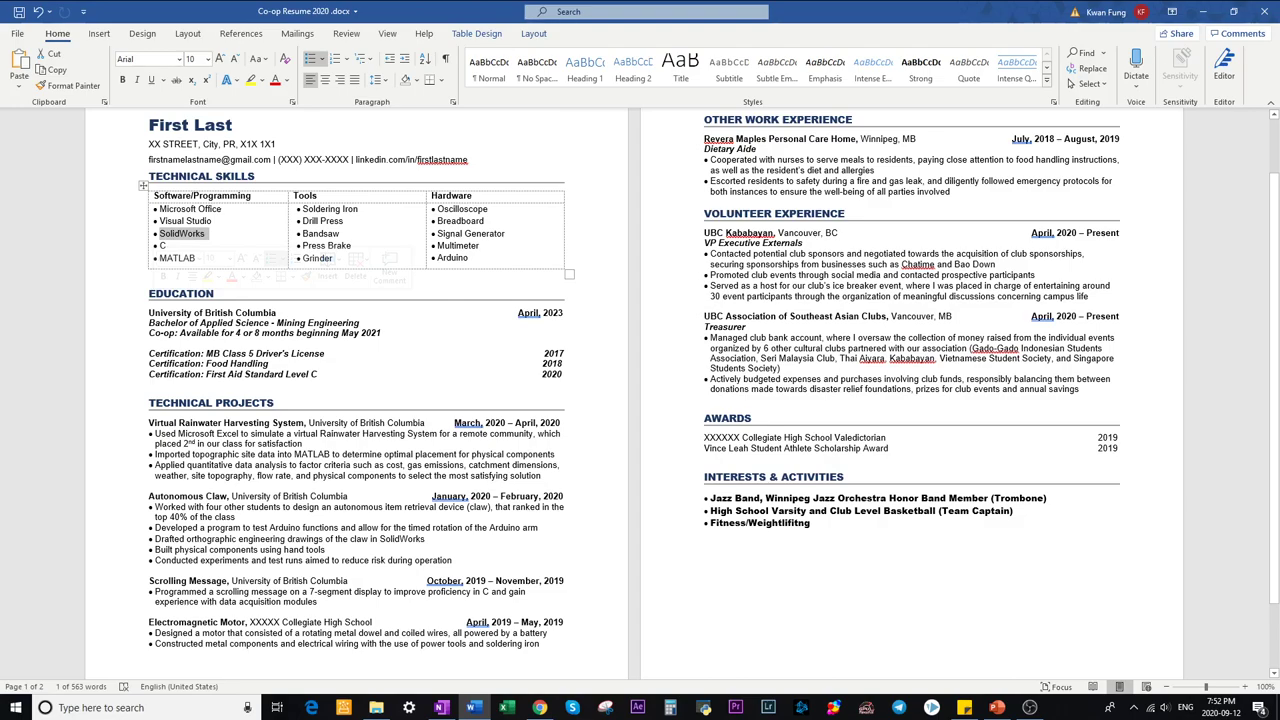
click(208, 221)
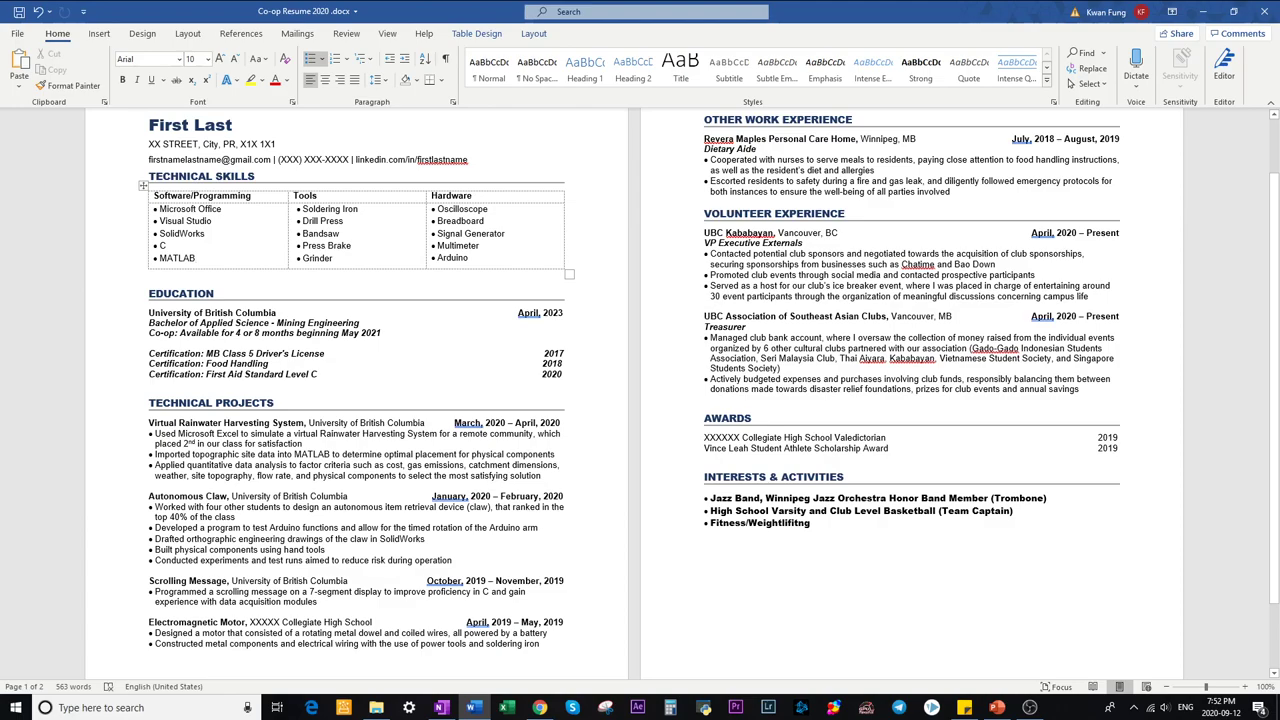
drag(333, 258, 302, 209)
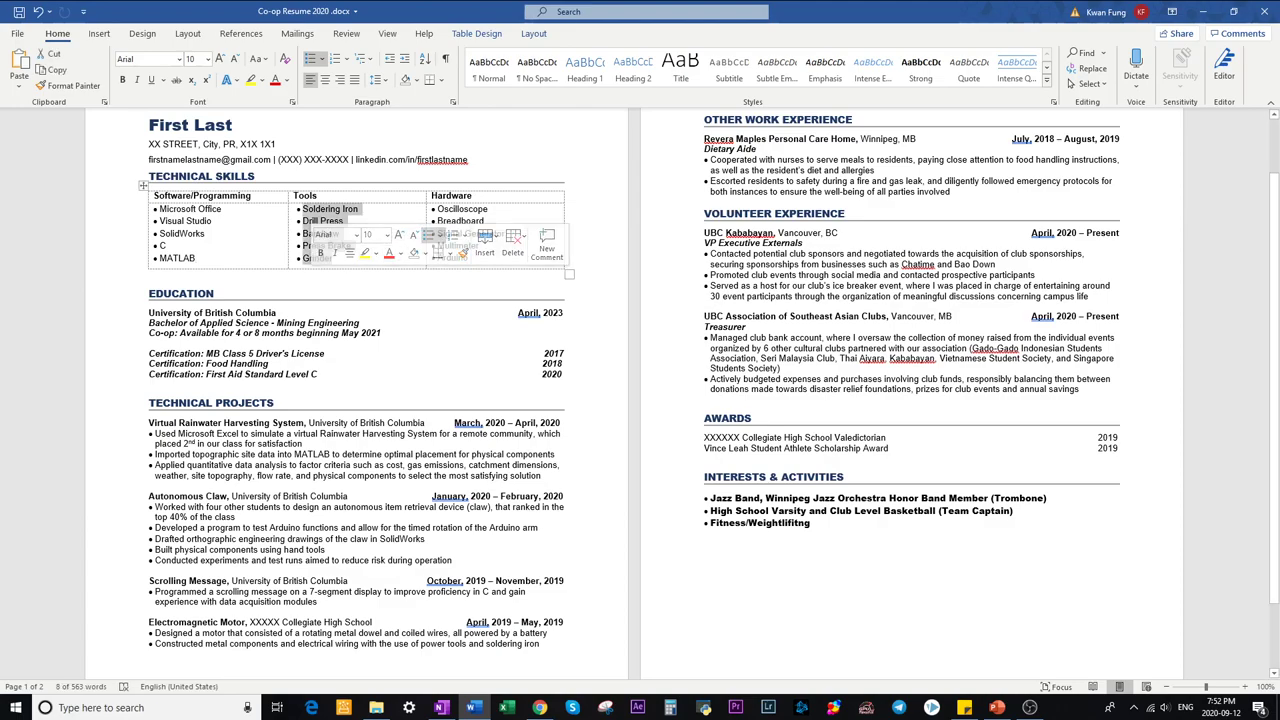
key(Left)
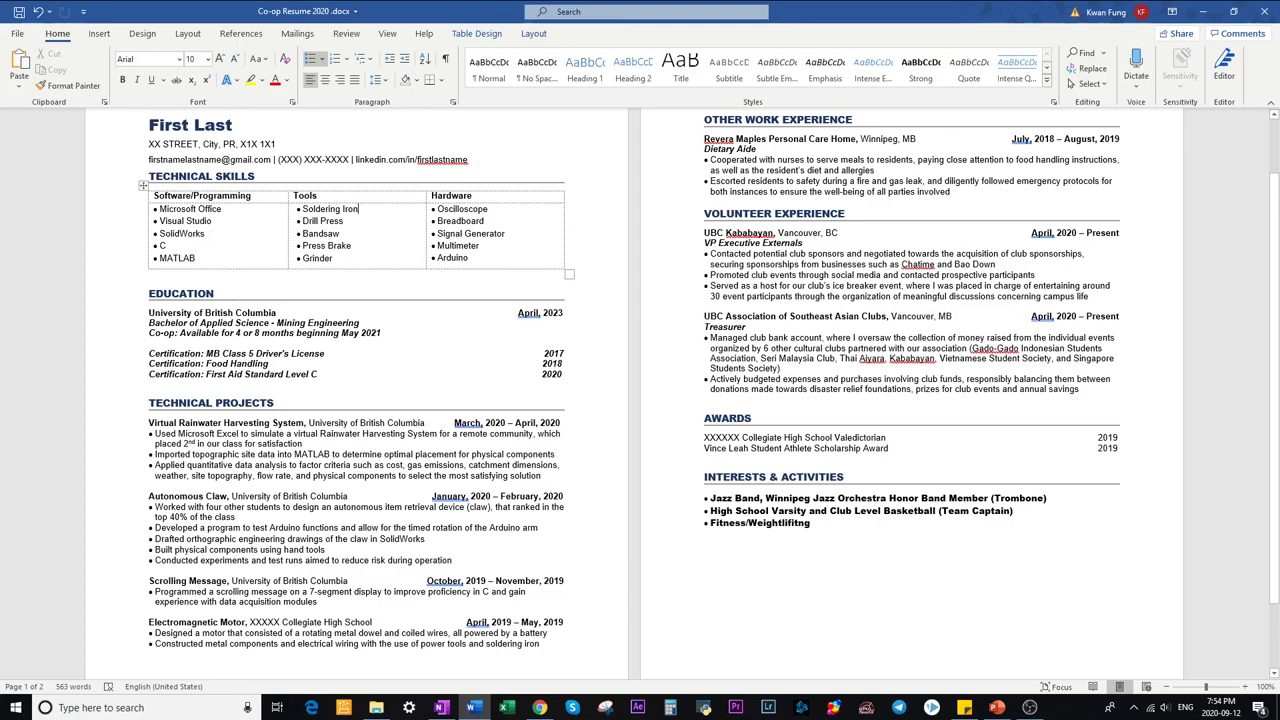
drag(384, 333, 148, 334)
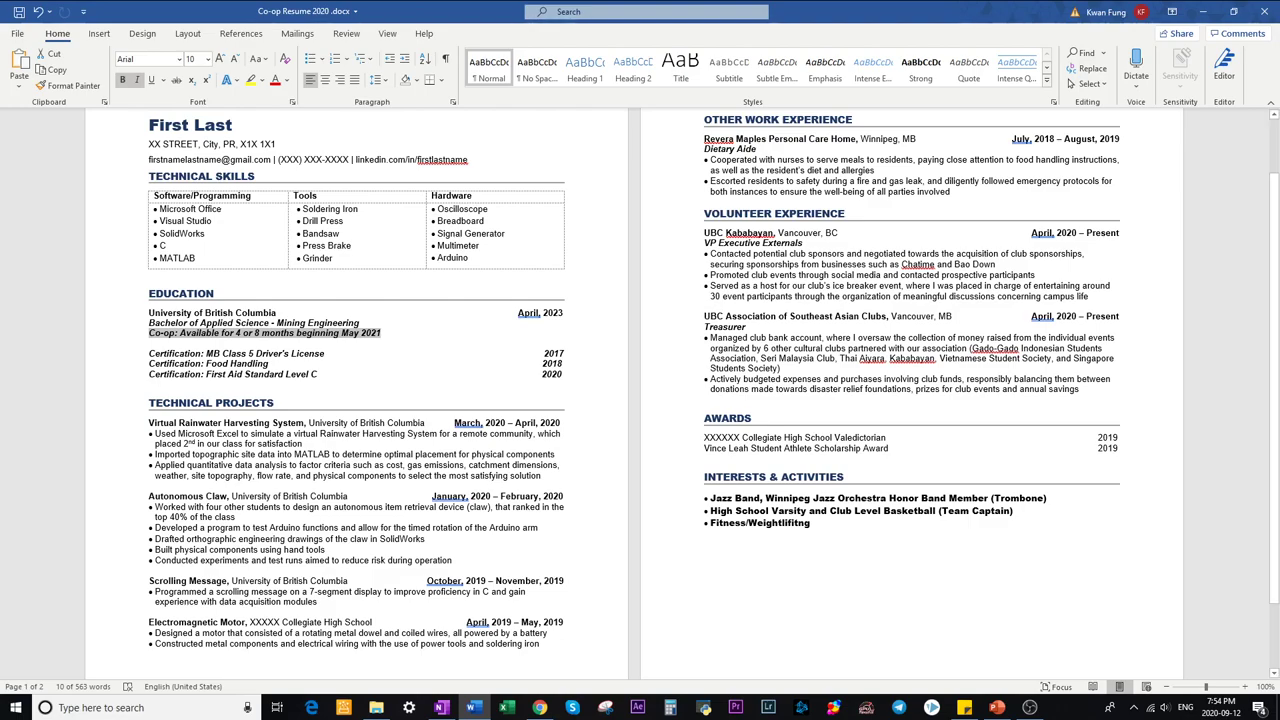
click(293, 353)
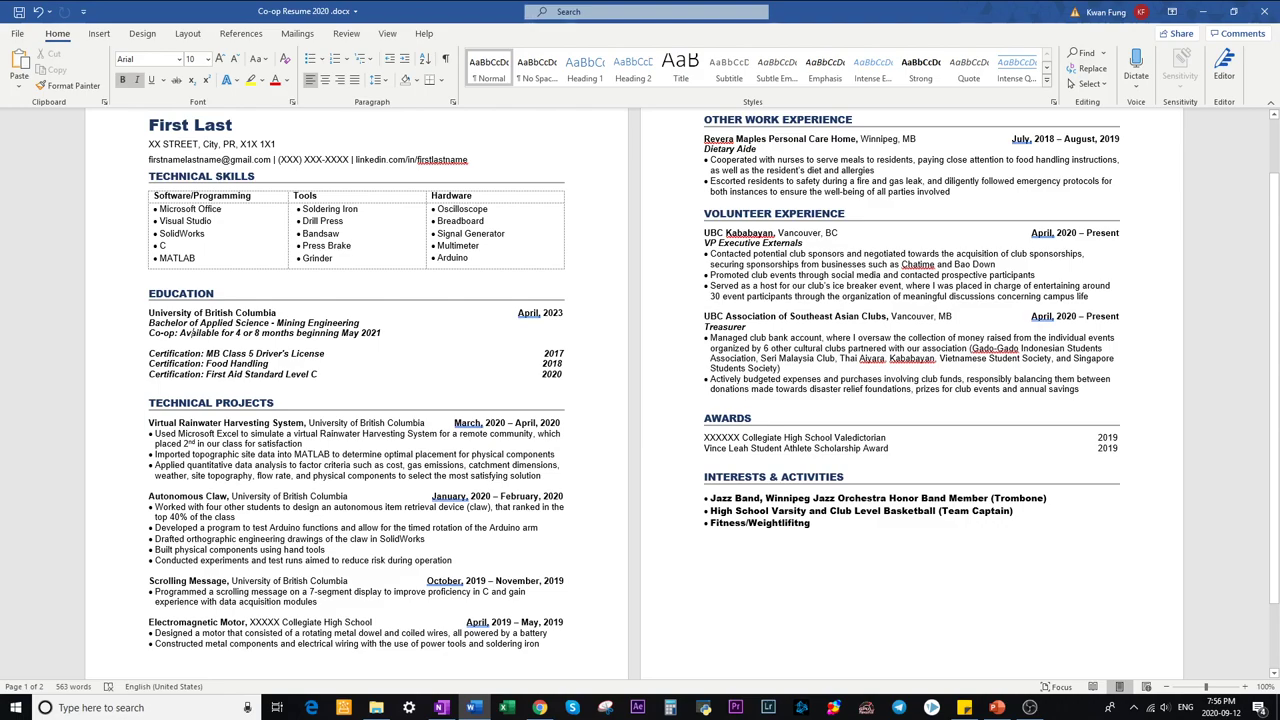
click(150, 384)
drag(309, 422, 454, 422)
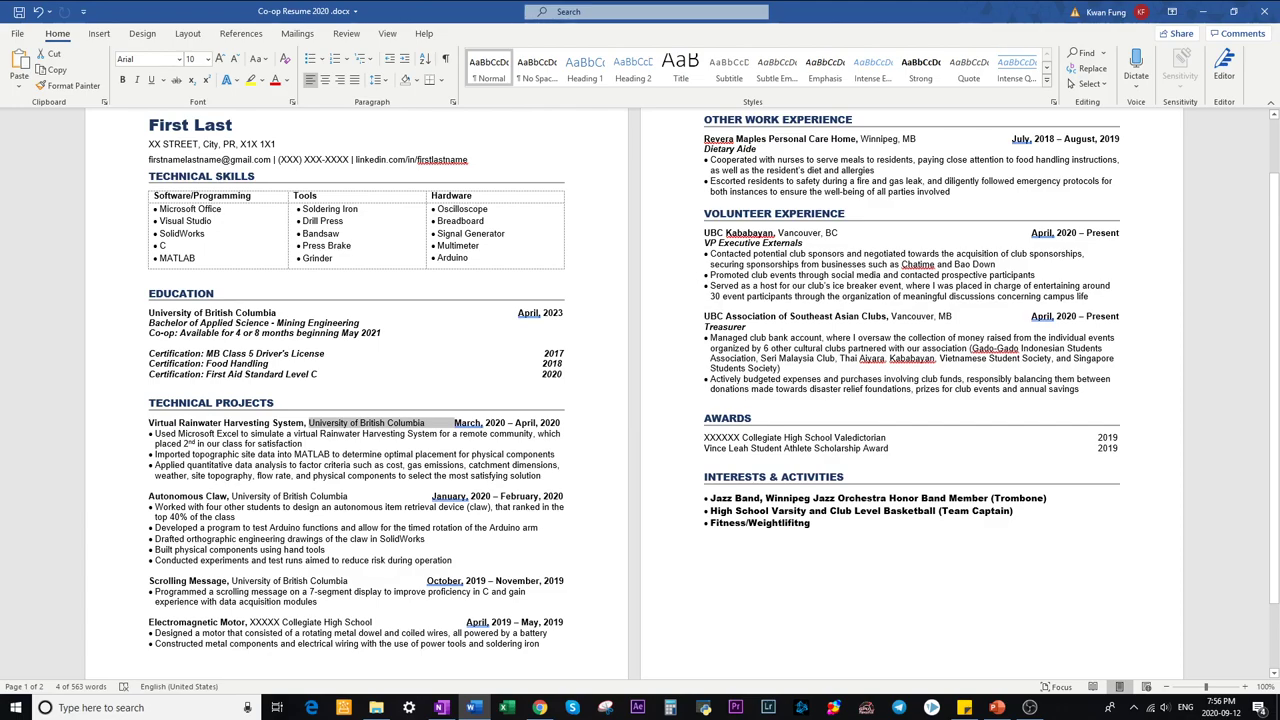
click(526, 476)
click(476, 422)
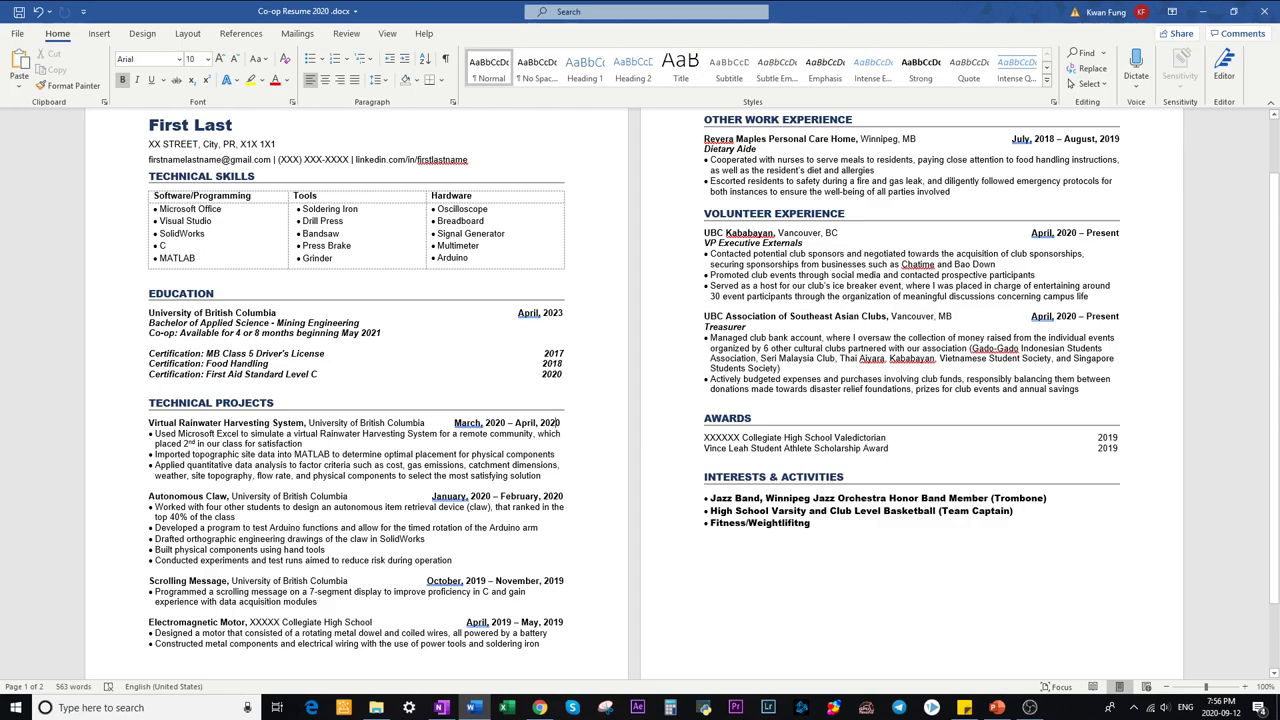
drag(155, 433, 303, 444)
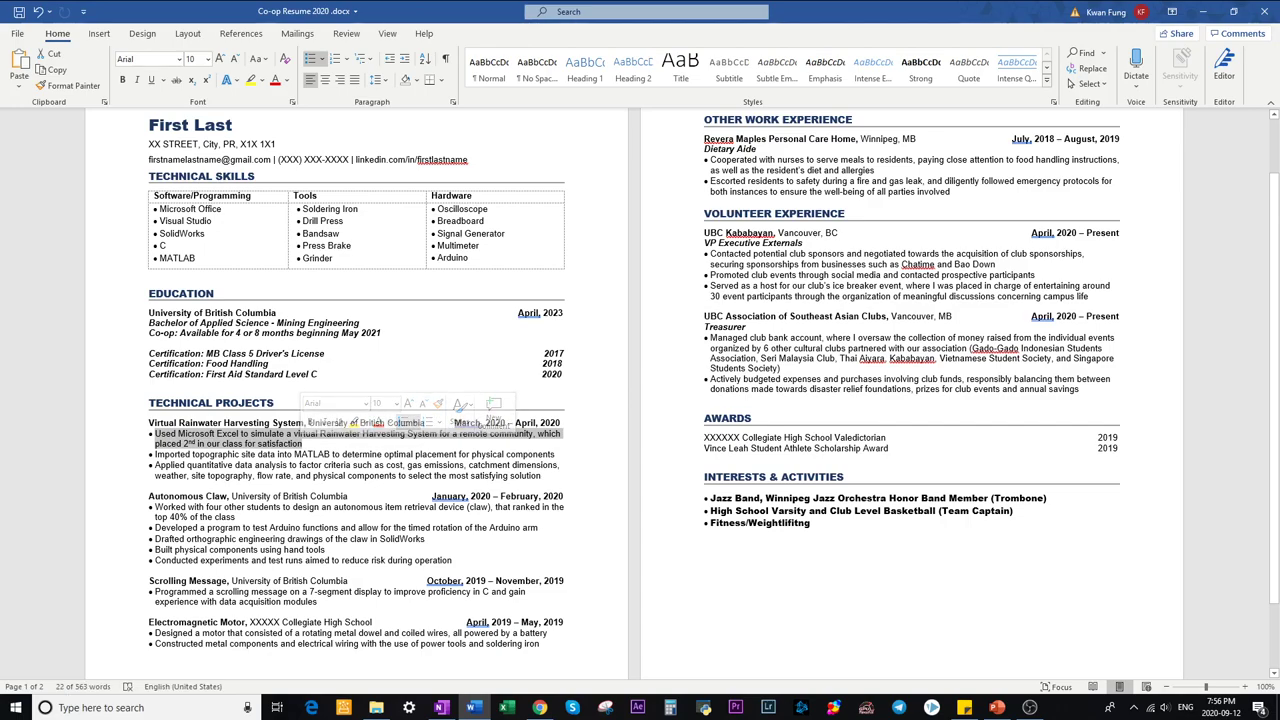
click(365, 476)
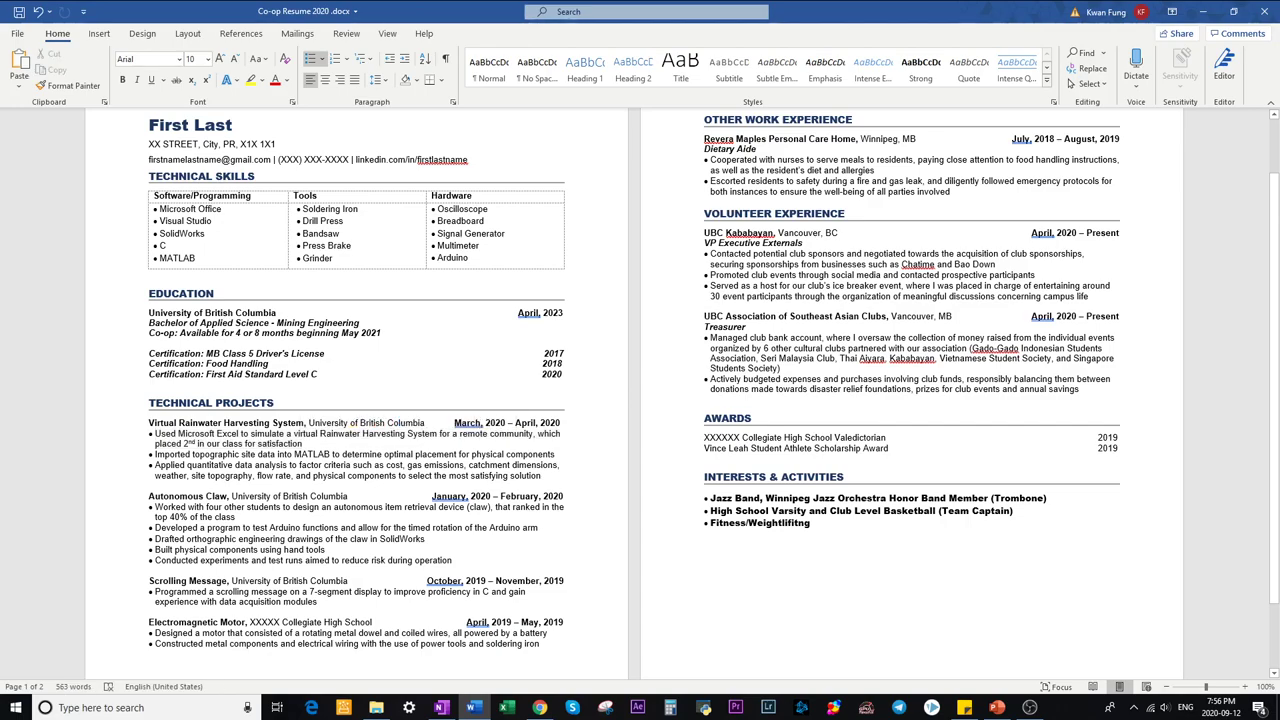
drag(155, 434, 438, 434)
click(323, 434)
key(Home)
key(shift+Right)
key(shift+Right)
key(shift+Right)
key(shift+Right)
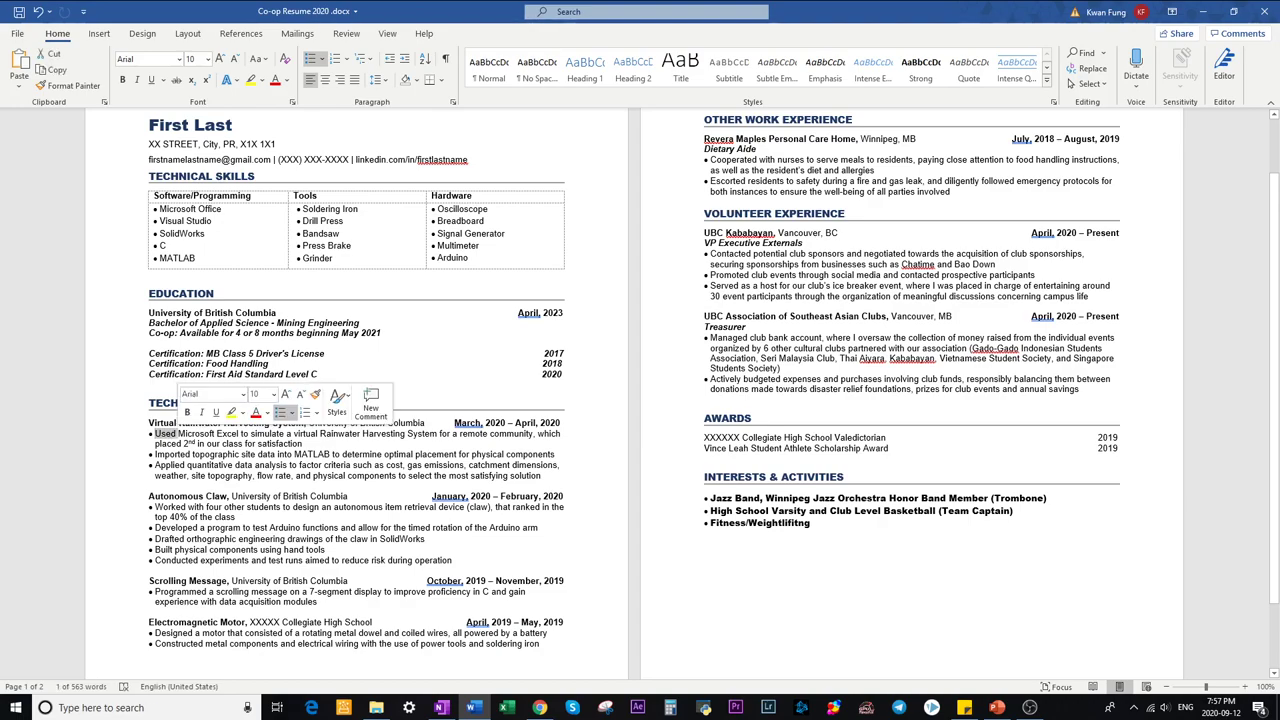
click(149, 485)
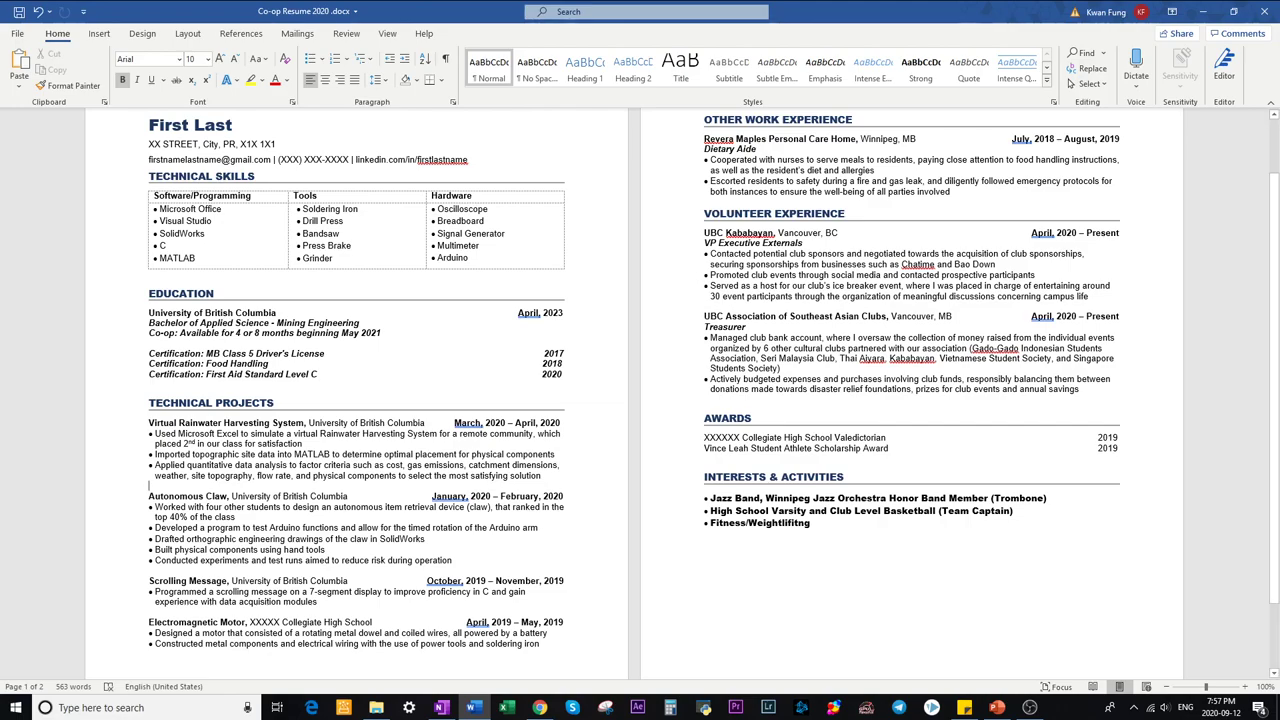
double_click(251, 434)
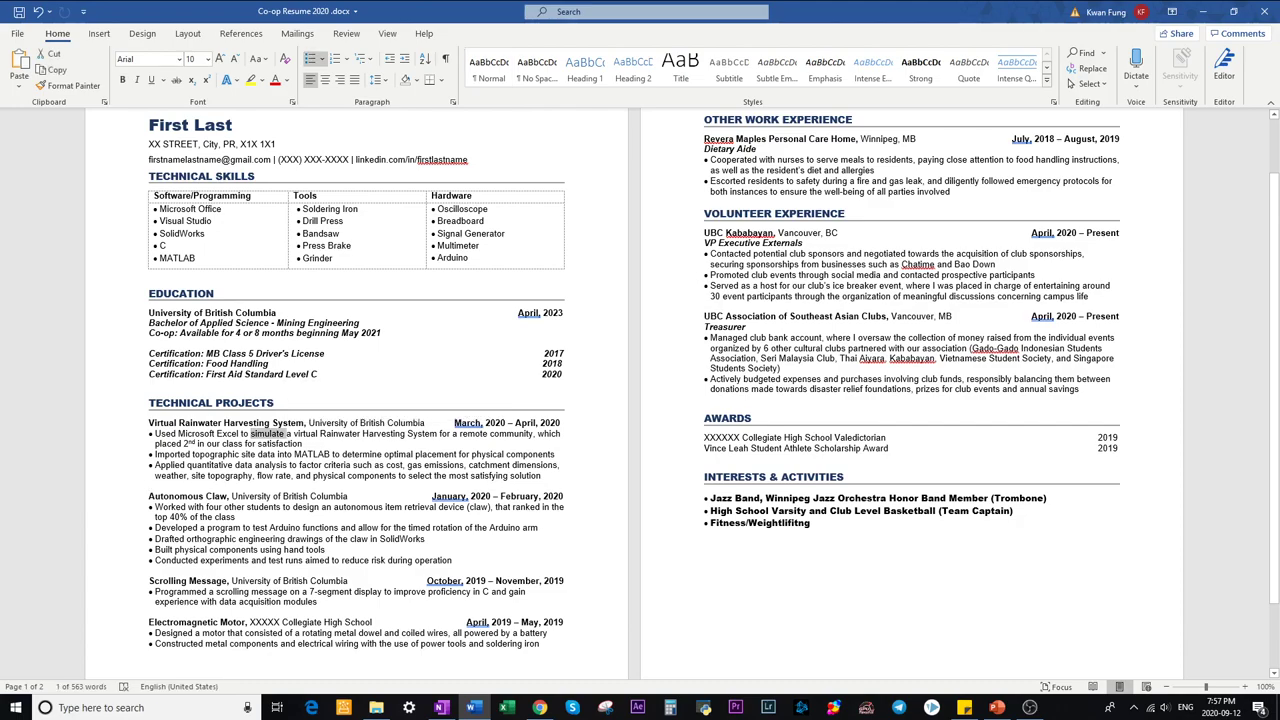
drag(155, 434, 488, 434)
click(279, 434)
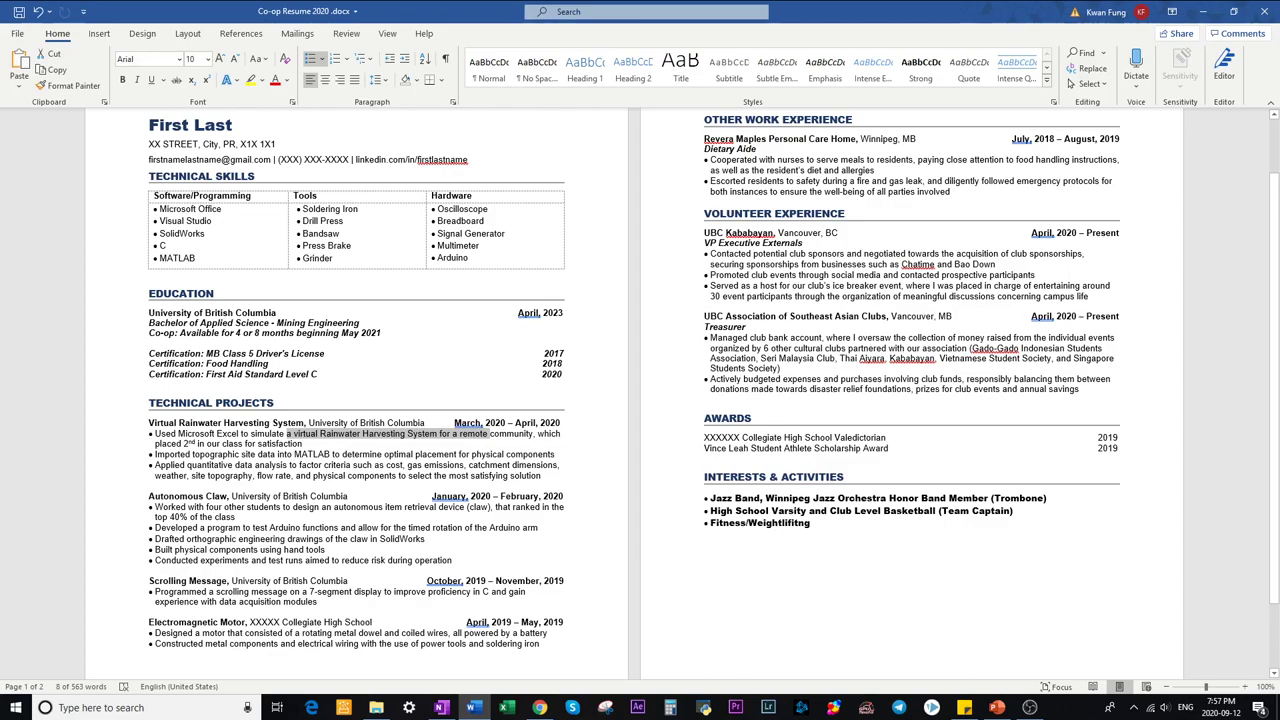
drag(301, 444, 245, 444)
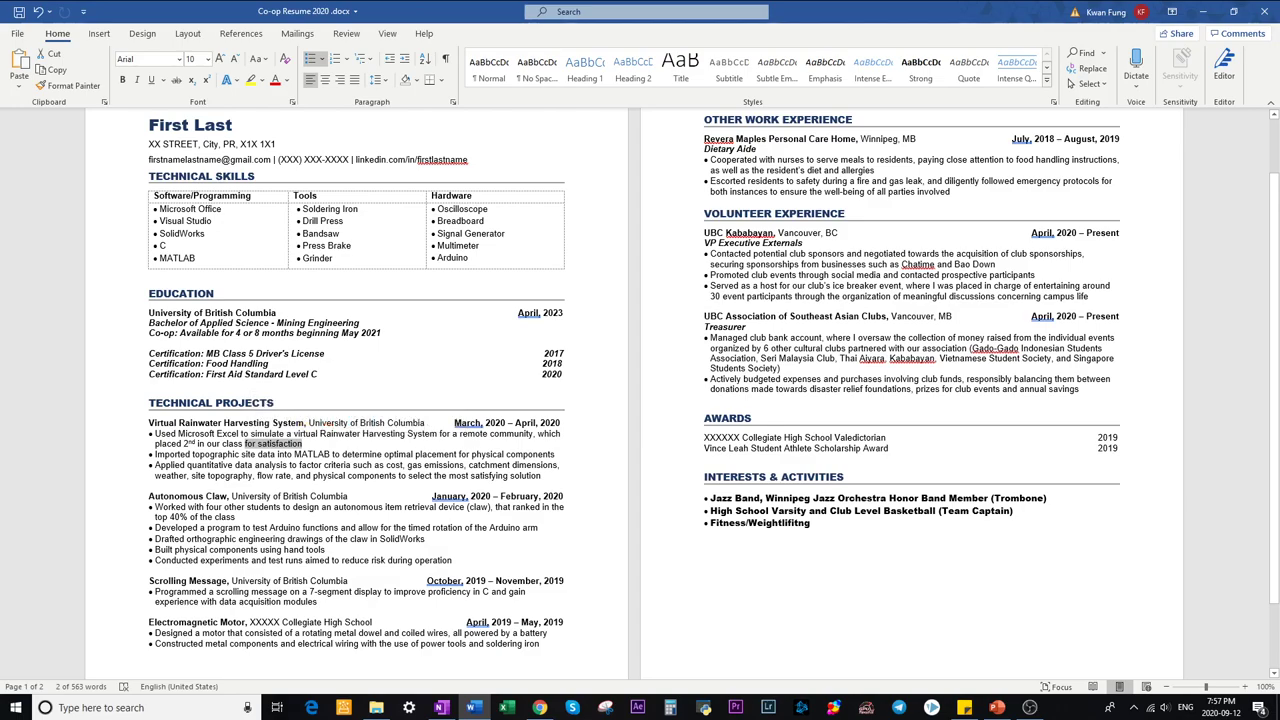
click(538, 434)
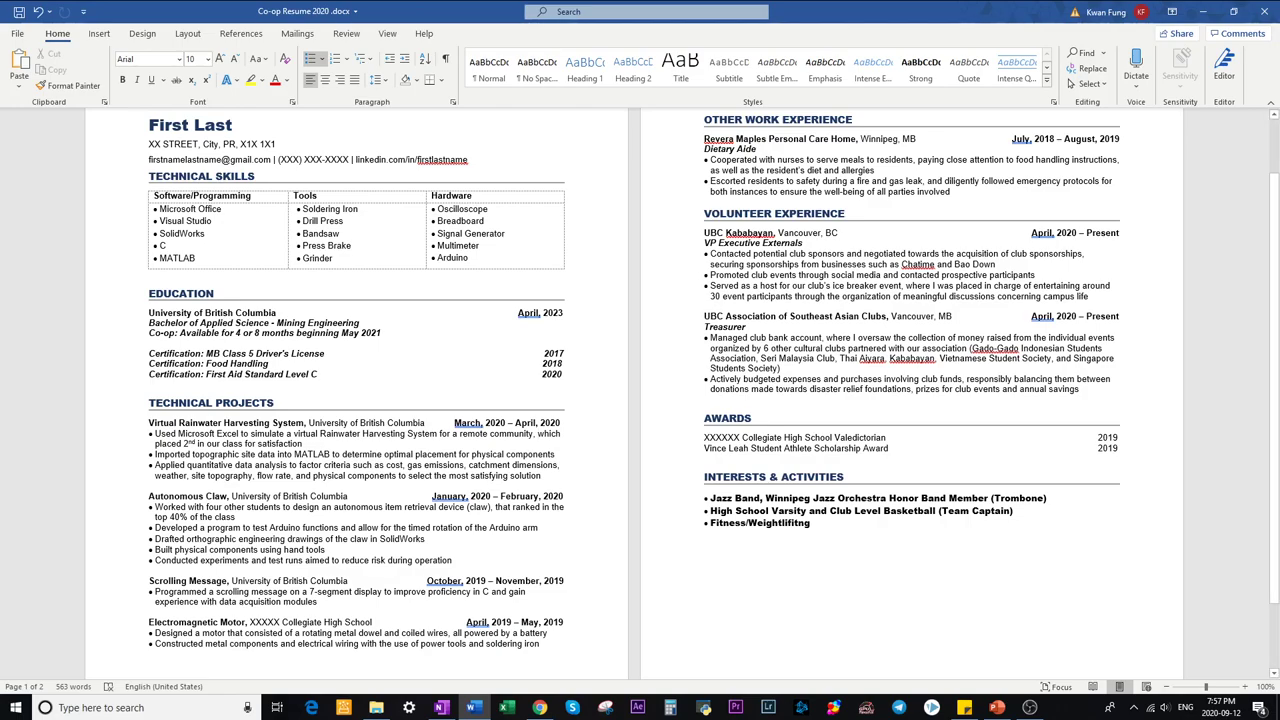
key(shift+Right)
key(shift+Right)
key(shift+Right)
key(shift+Right)
key(shift+Right)
key(shift+Right)
key(shift+Right)
key(shift+Right)
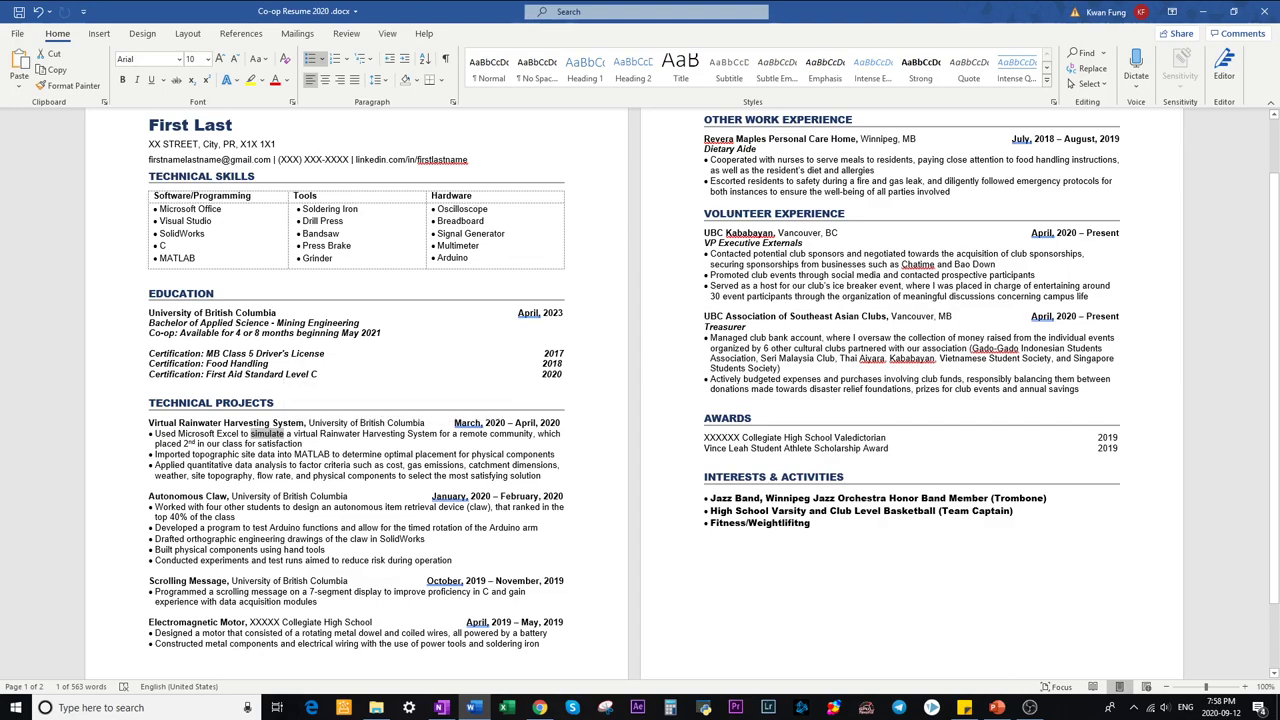
click(207, 465)
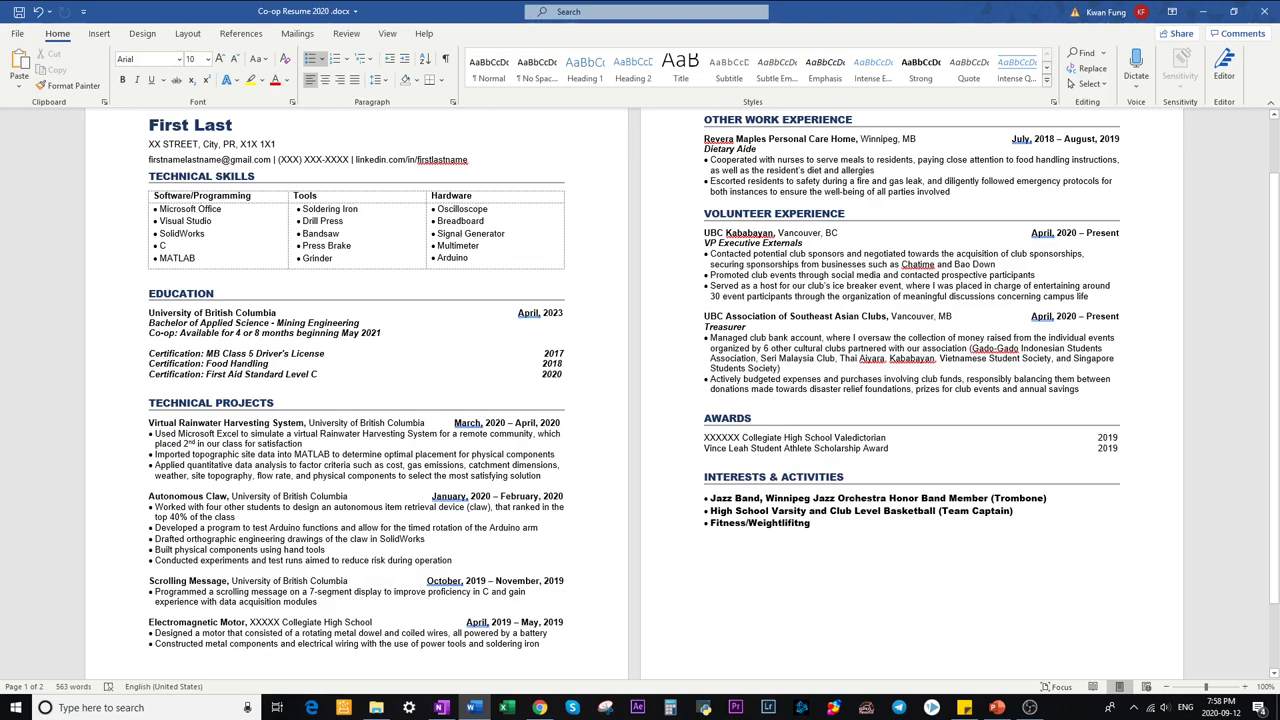
drag(156, 454, 556, 454)
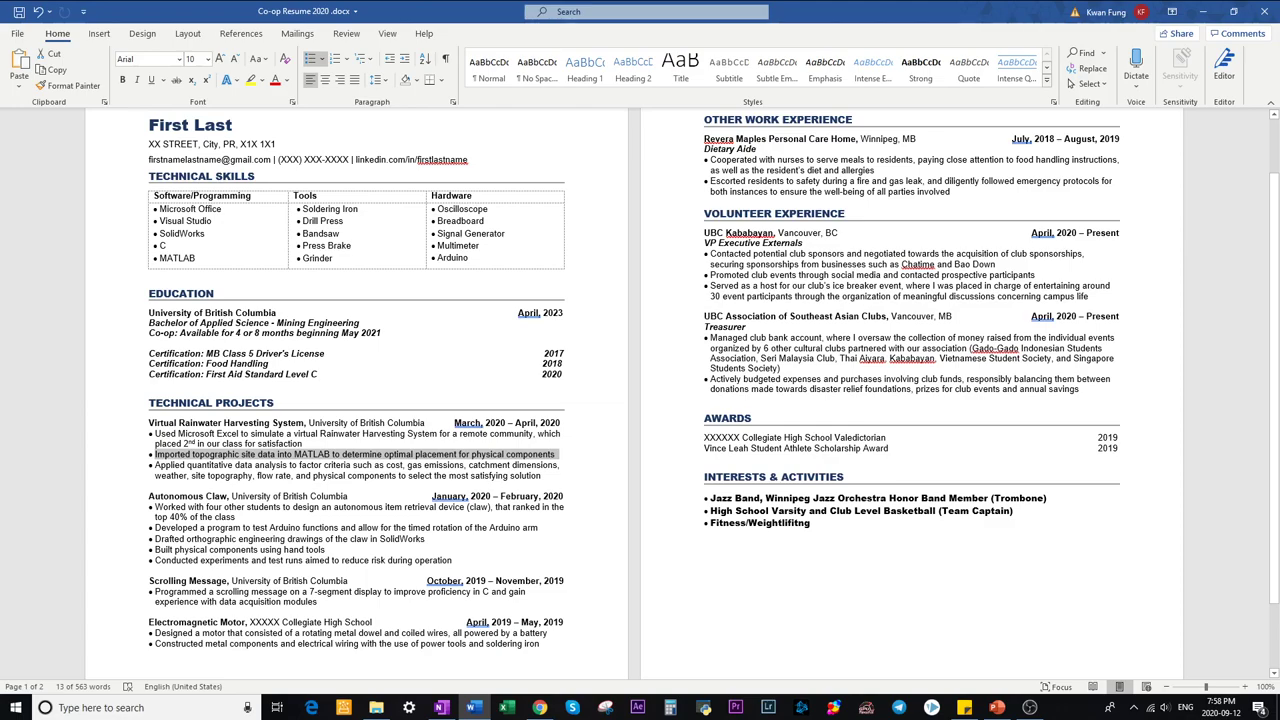
key(Right)
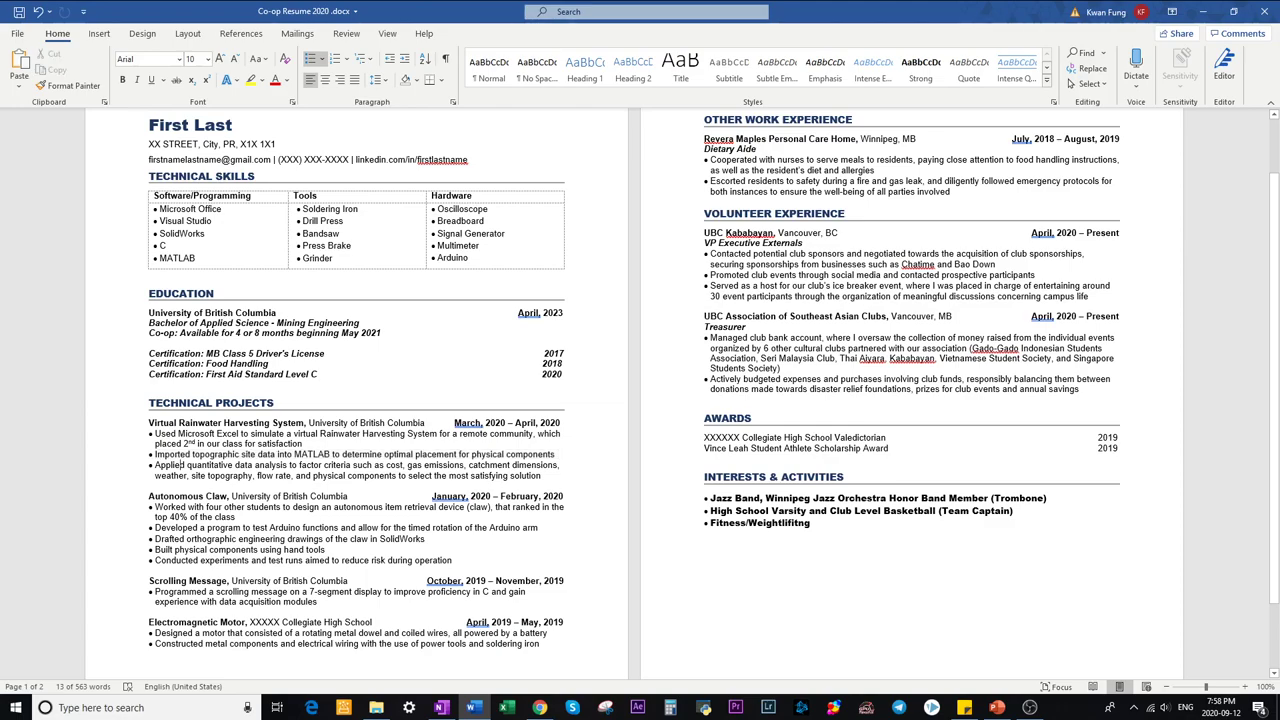
drag(155, 454, 277, 455)
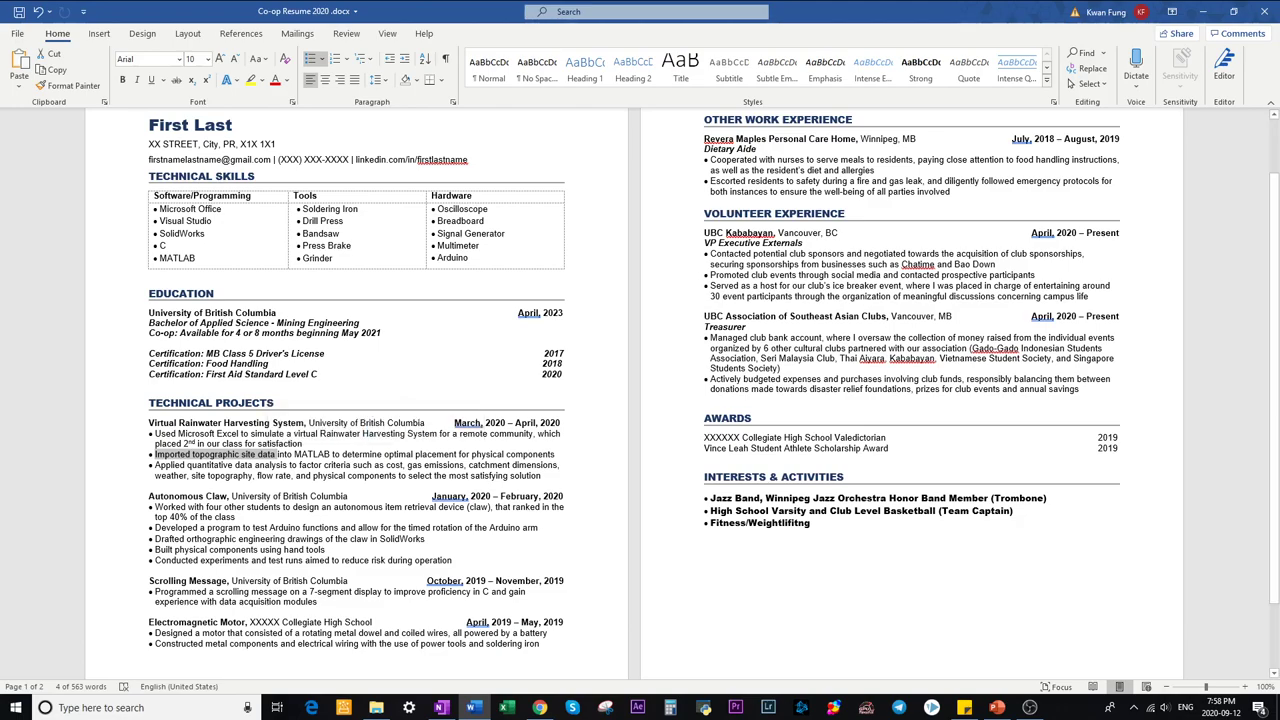
click(353, 454)
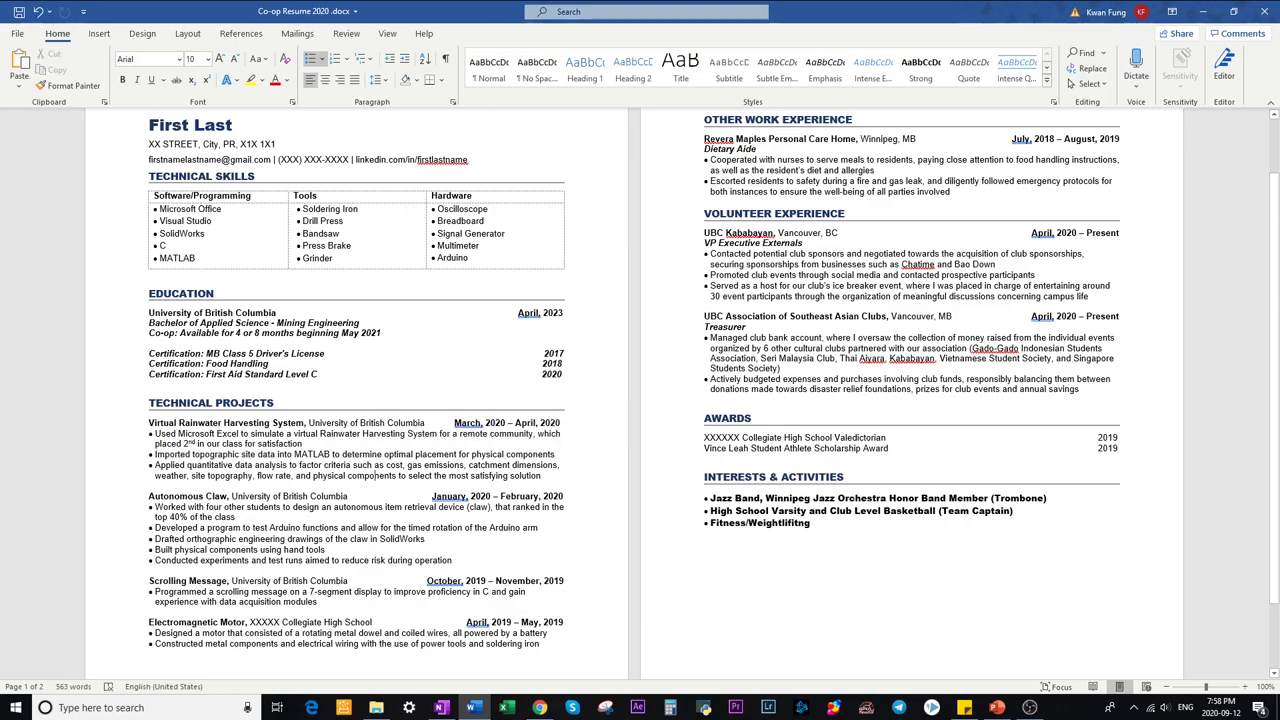
drag(336, 454, 412, 454)
click(373, 465)
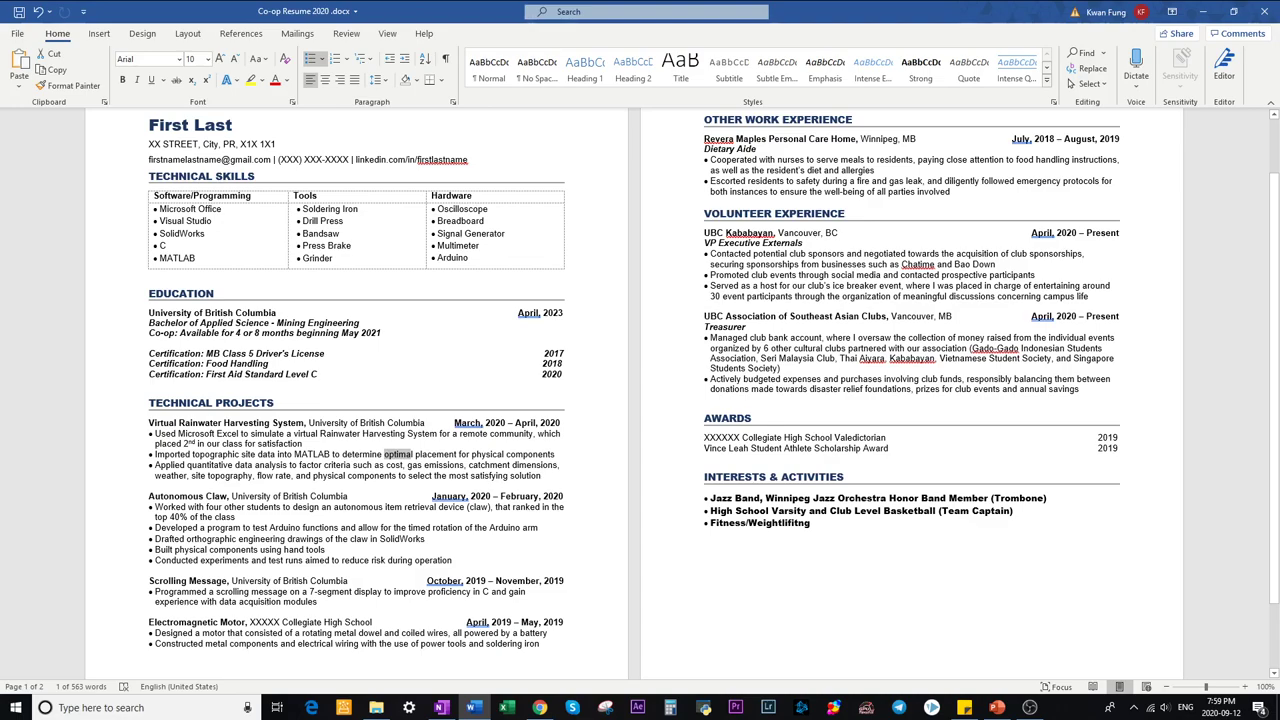
drag(155, 465, 541, 476)
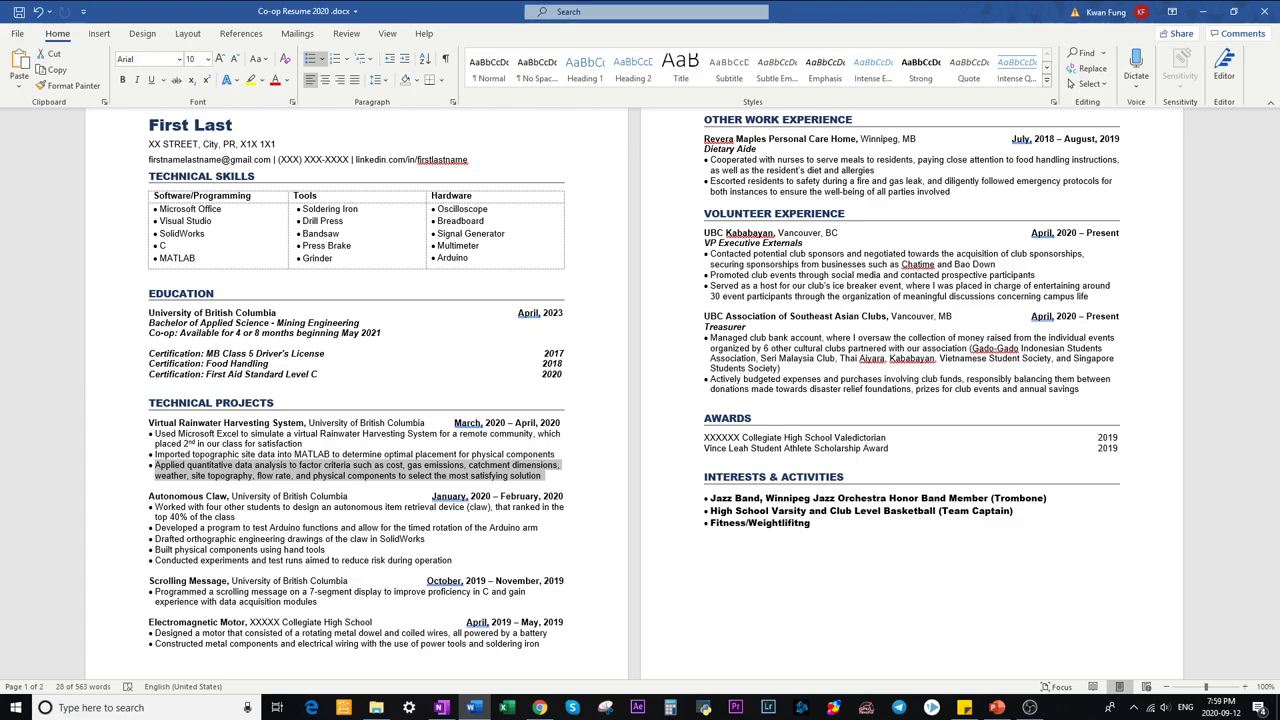
click(272, 475)
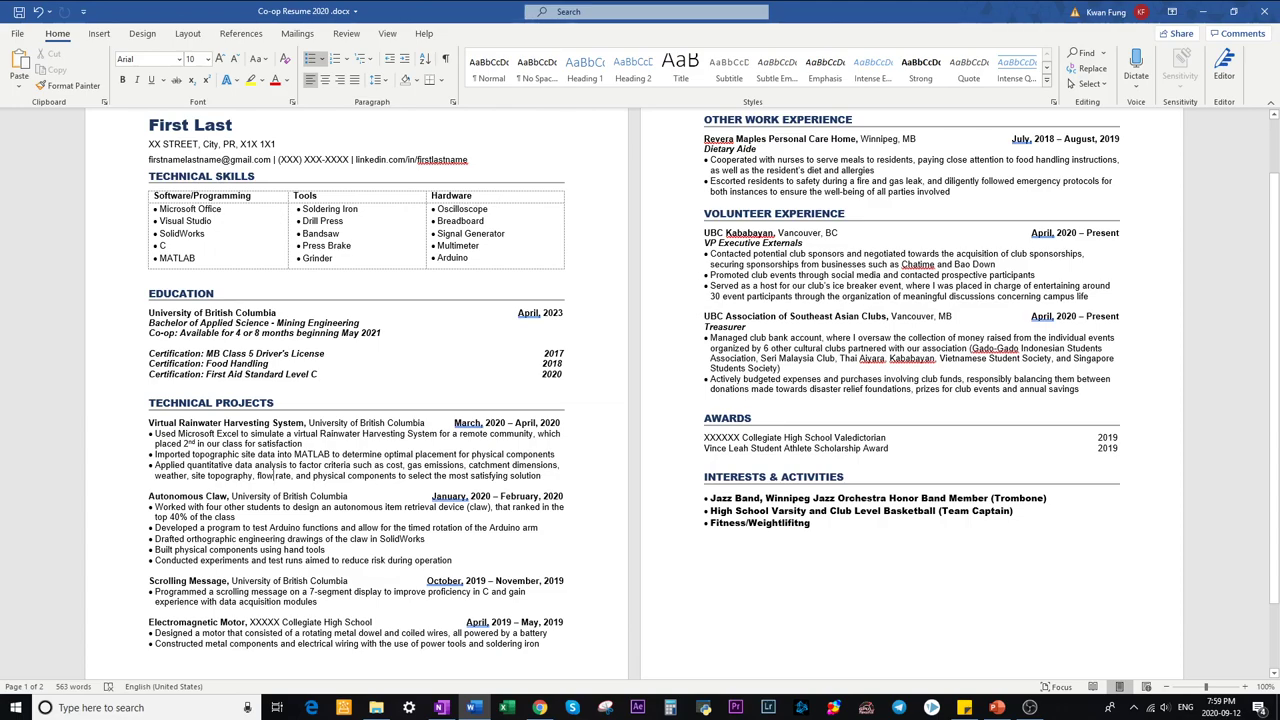
drag(154, 464, 182, 464)
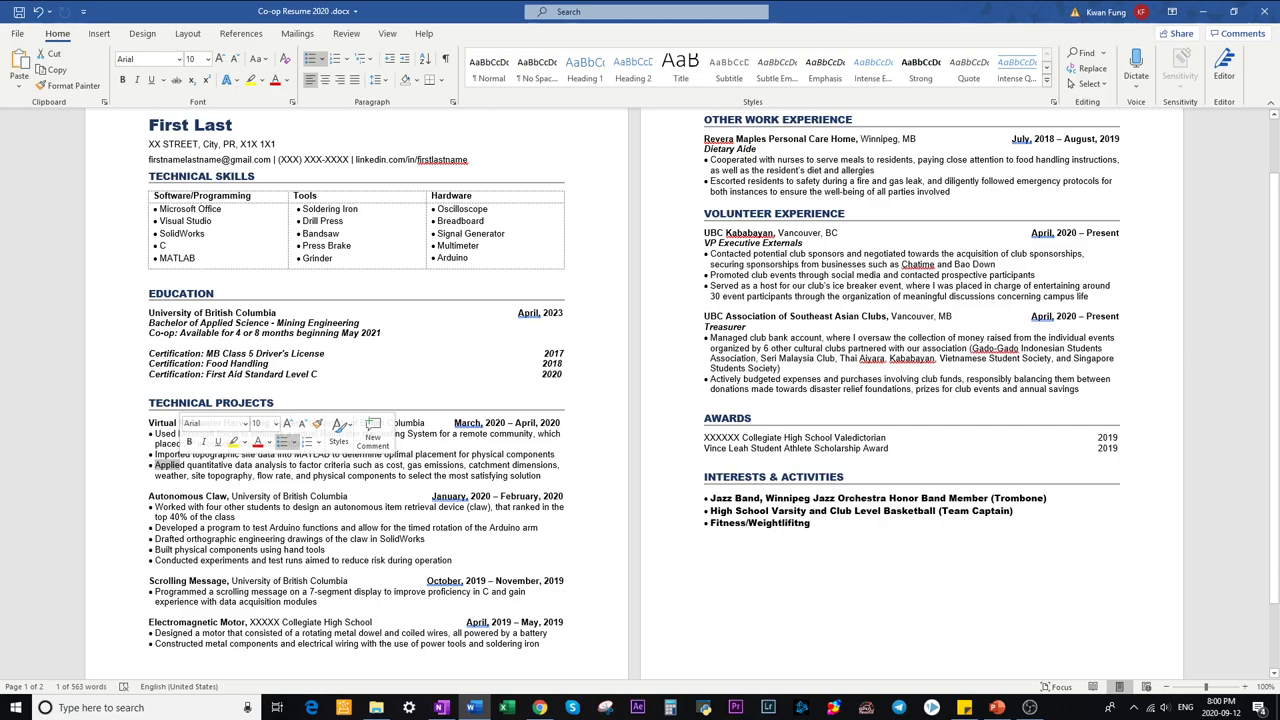
click(195, 465)
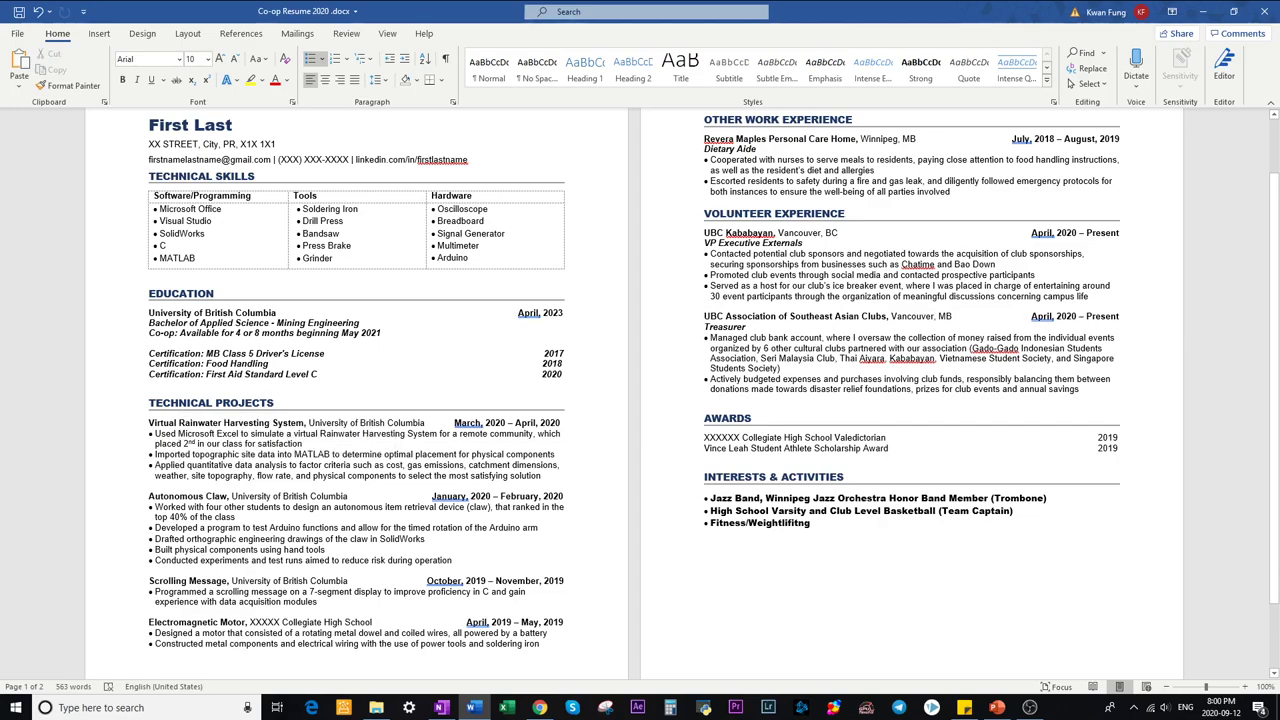
double_click(168, 465)
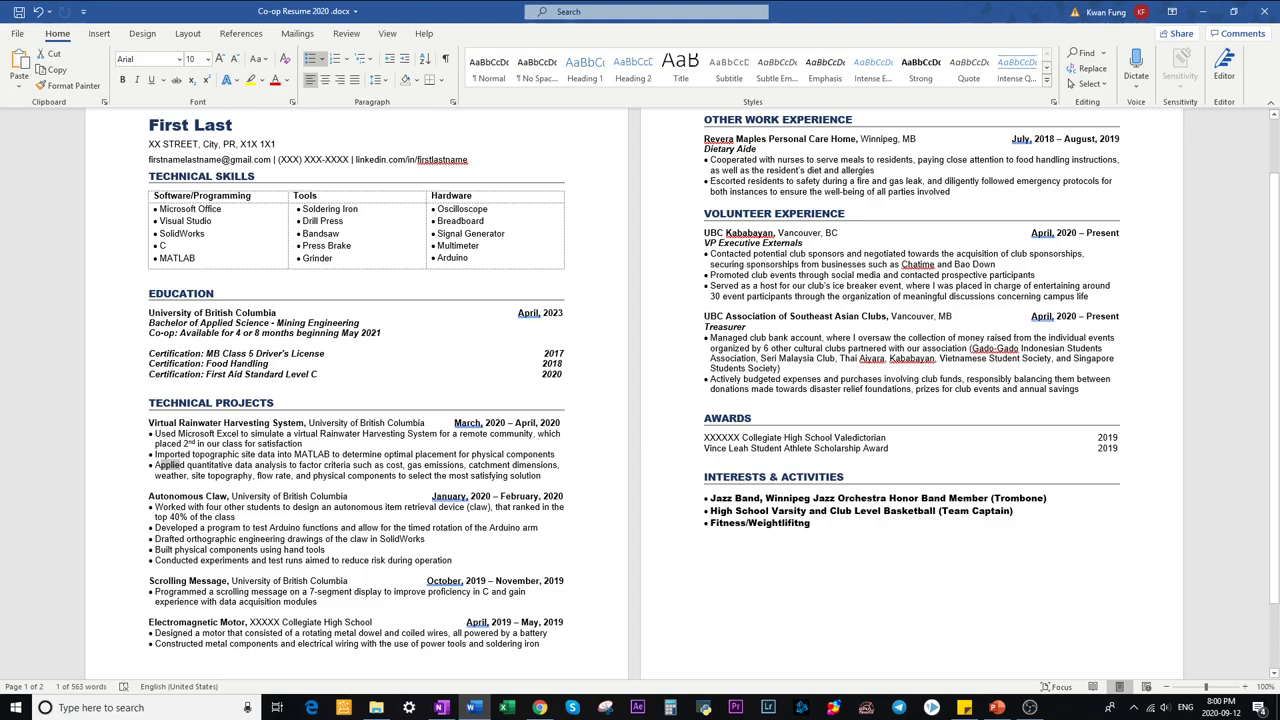
double_click(525, 476)
click(481, 476)
drag(471, 476, 508, 476)
right_click(397, 465)
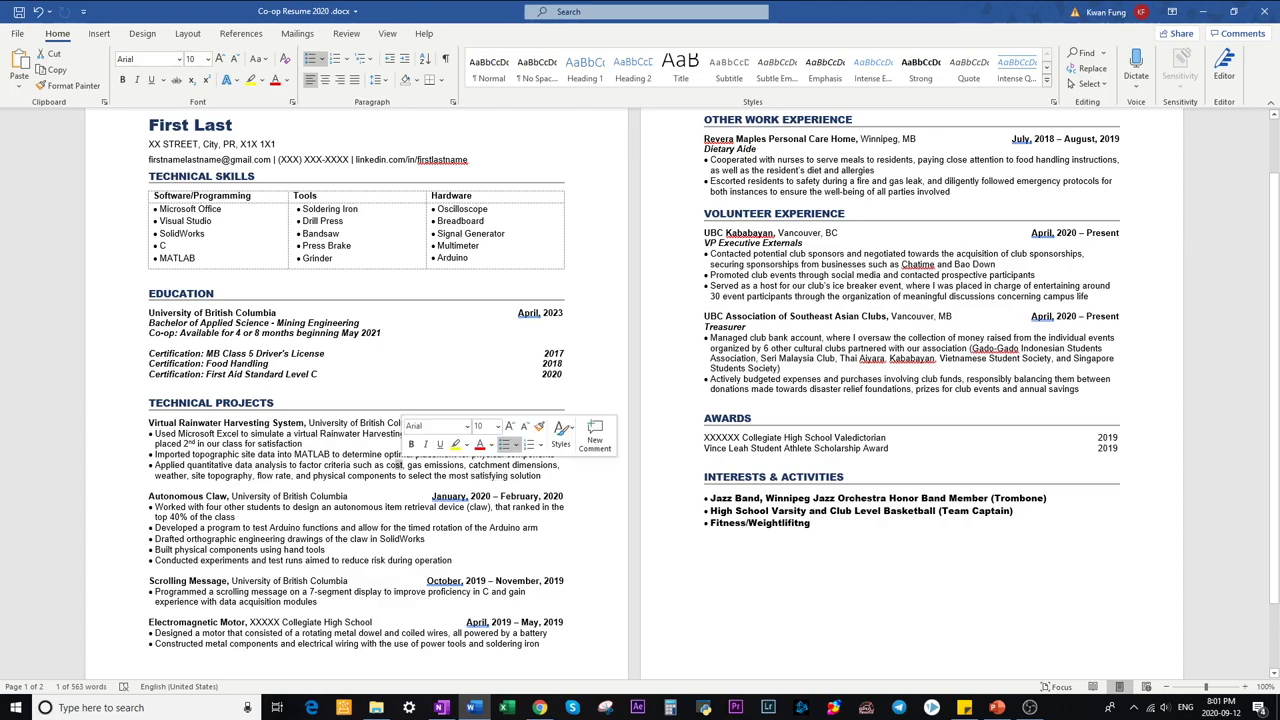
drag(407, 465, 464, 466)
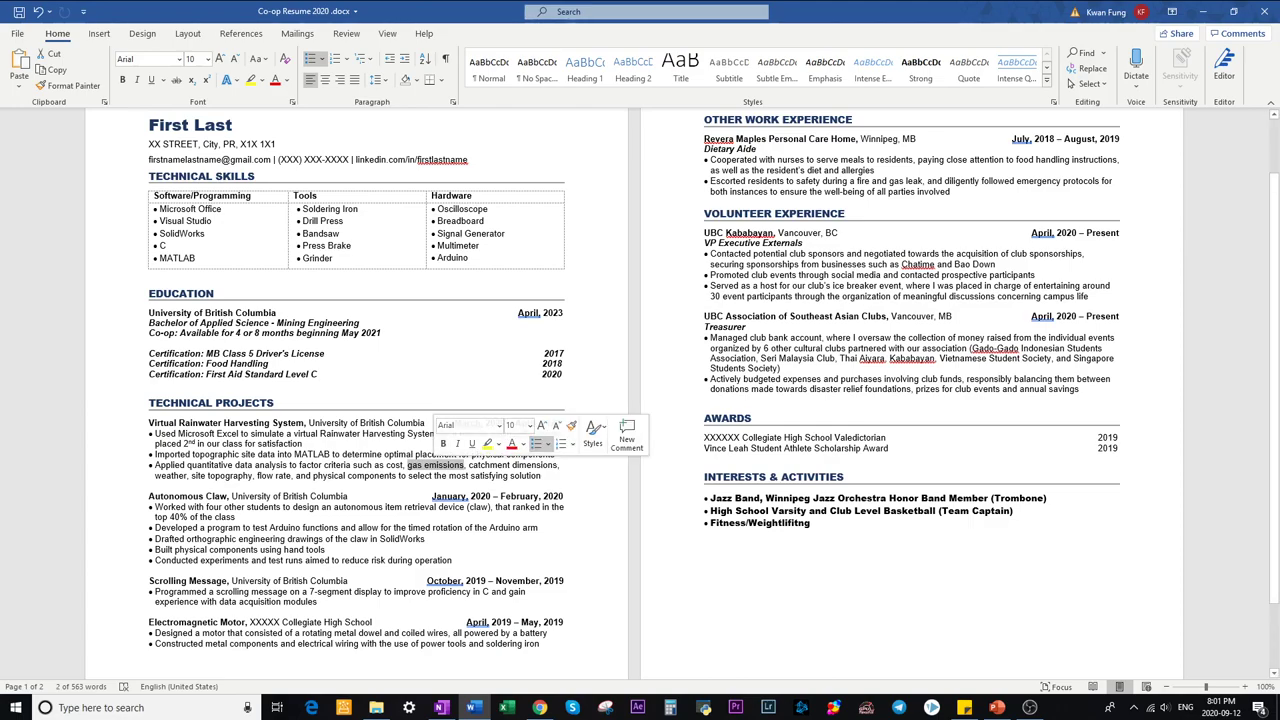
drag(469, 465, 557, 465)
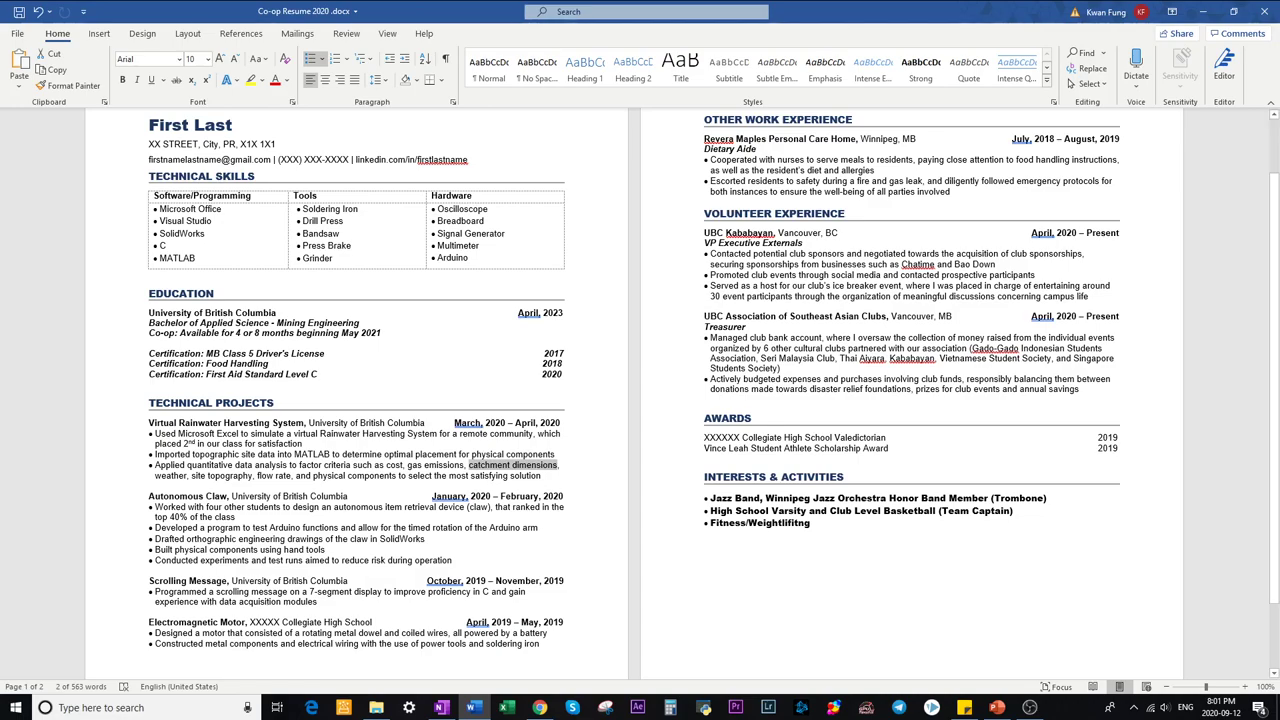
drag(208, 476, 291, 476)
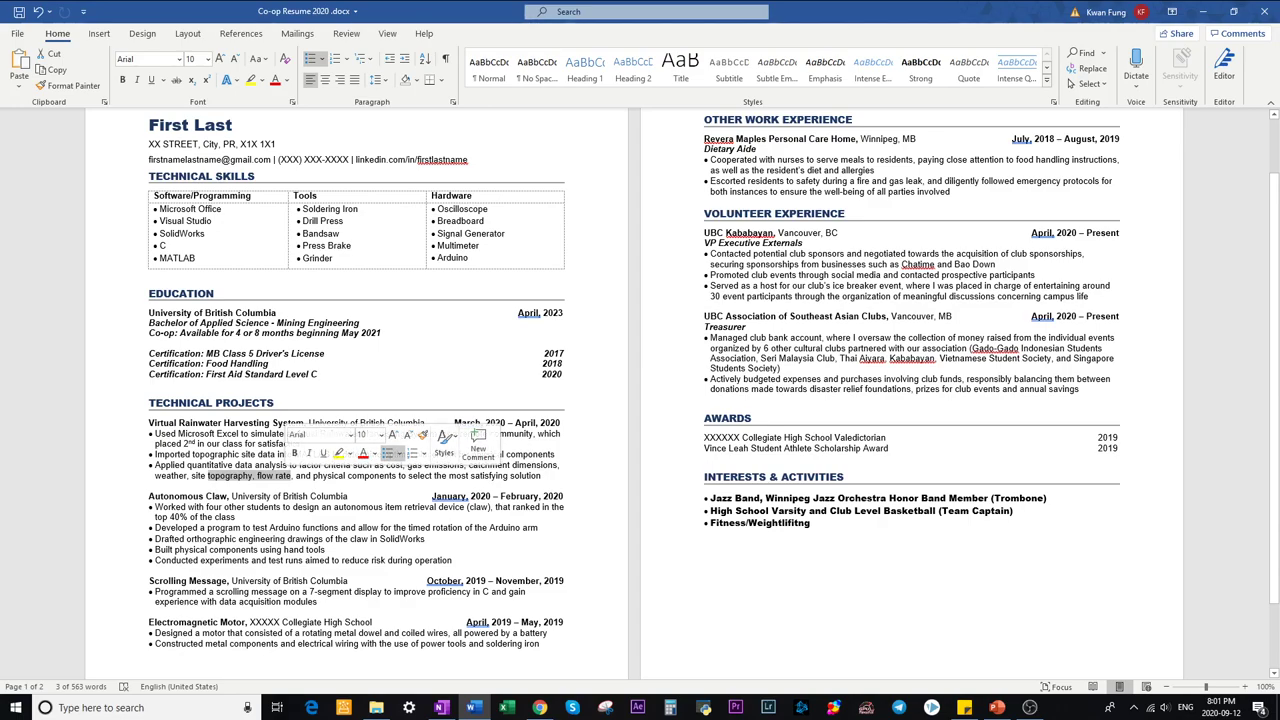
key(Right)
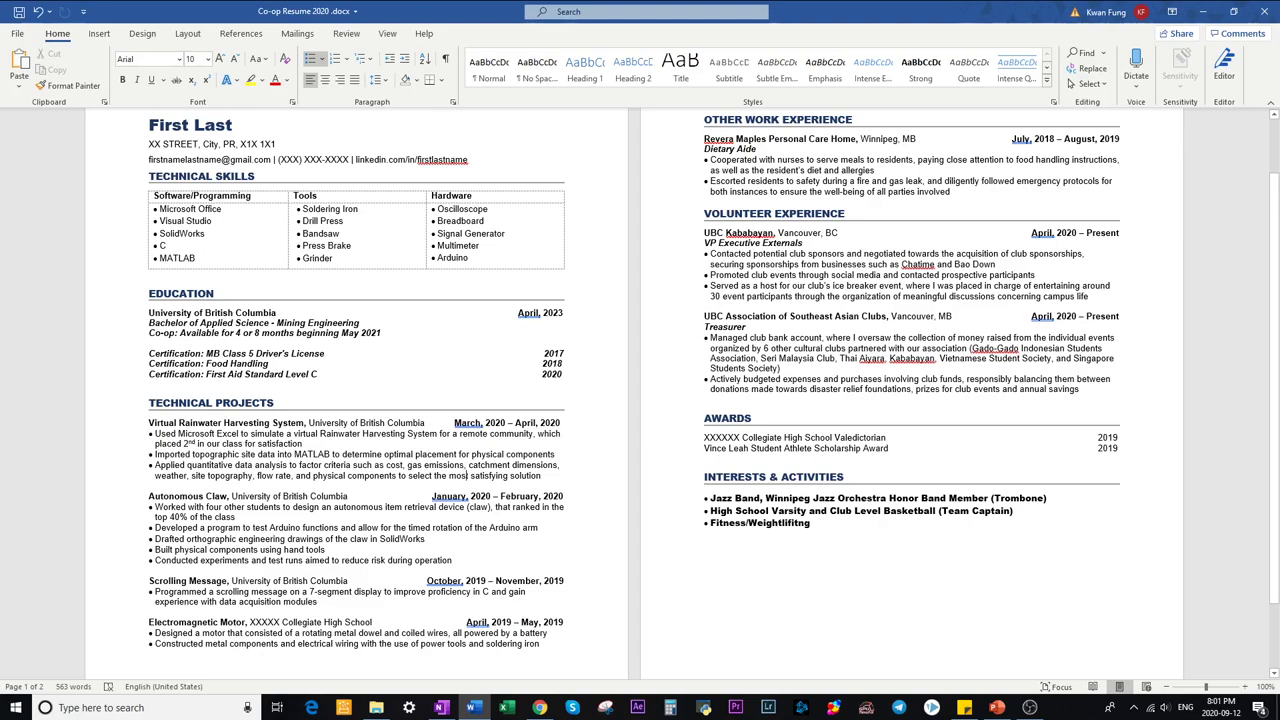
drag(541, 476, 149, 422)
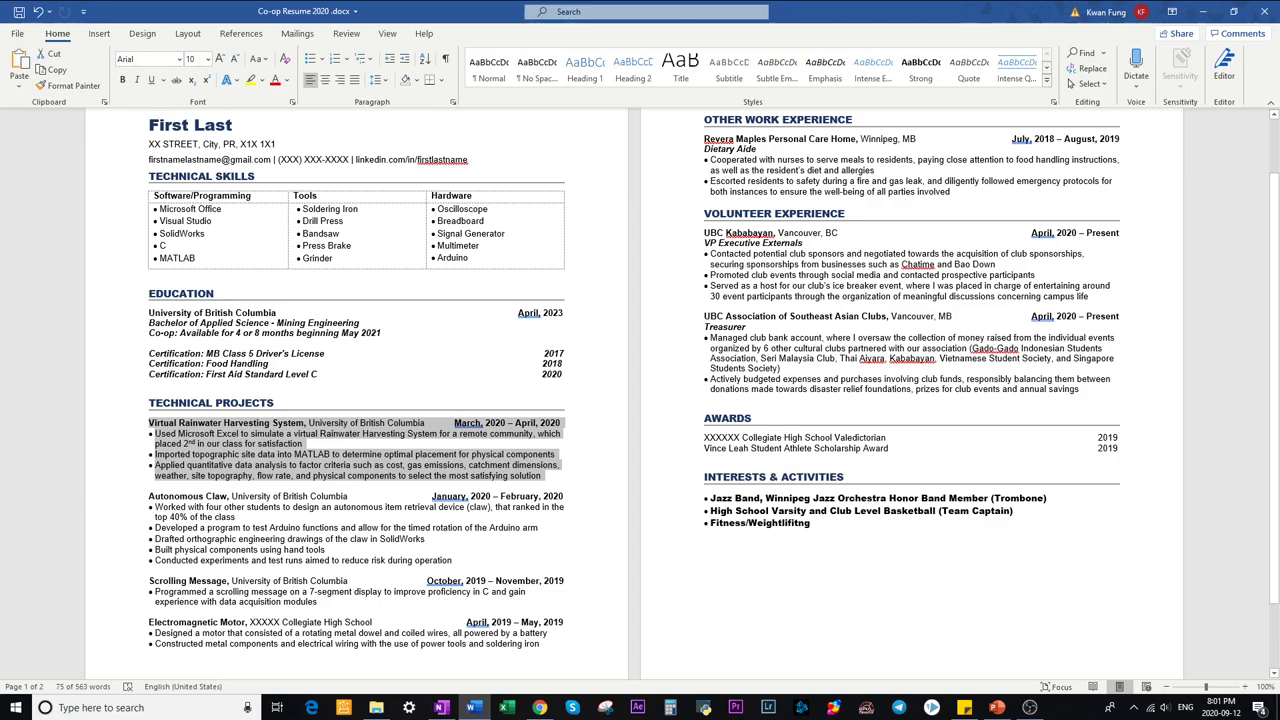
click(257, 454)
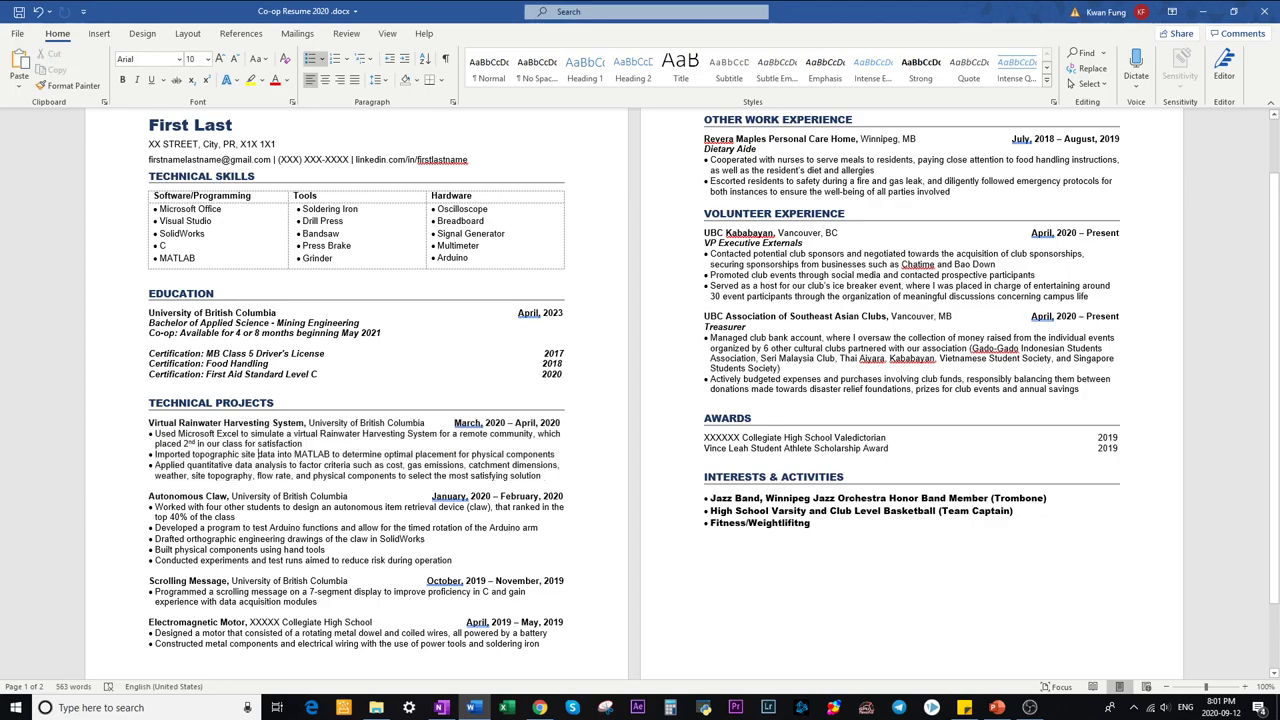
drag(155, 506, 240, 516)
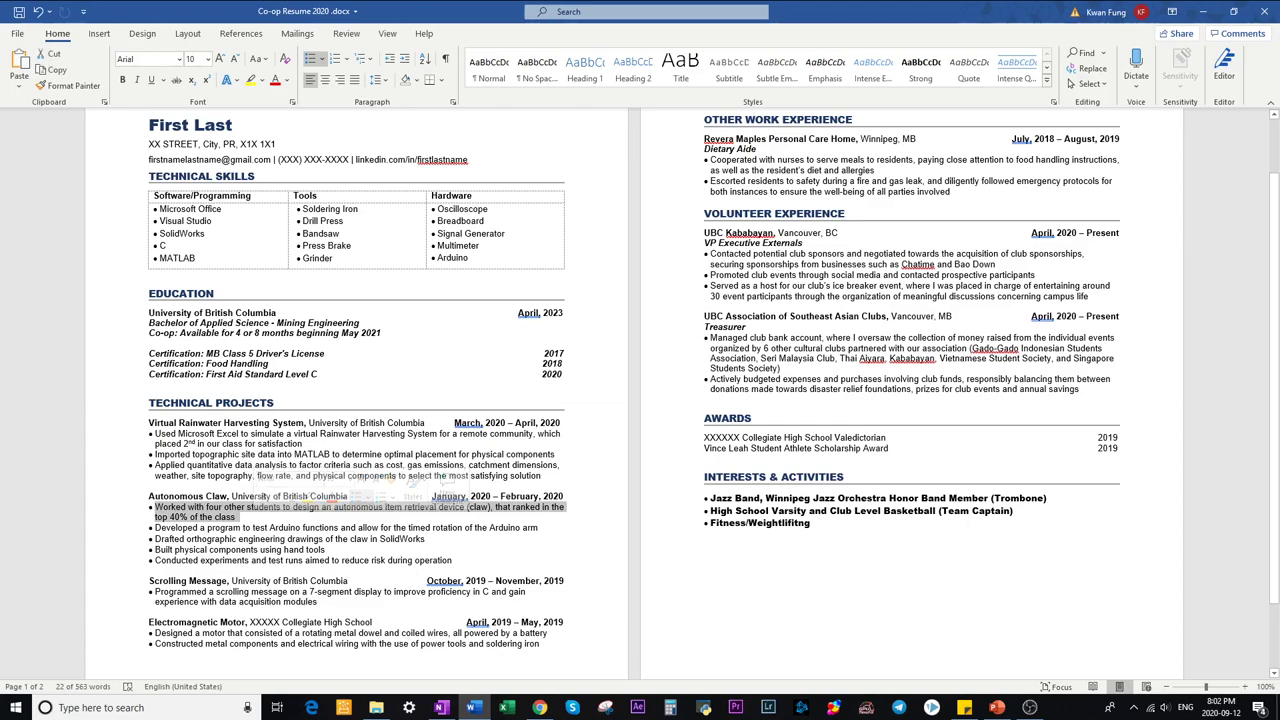
click(372, 580)
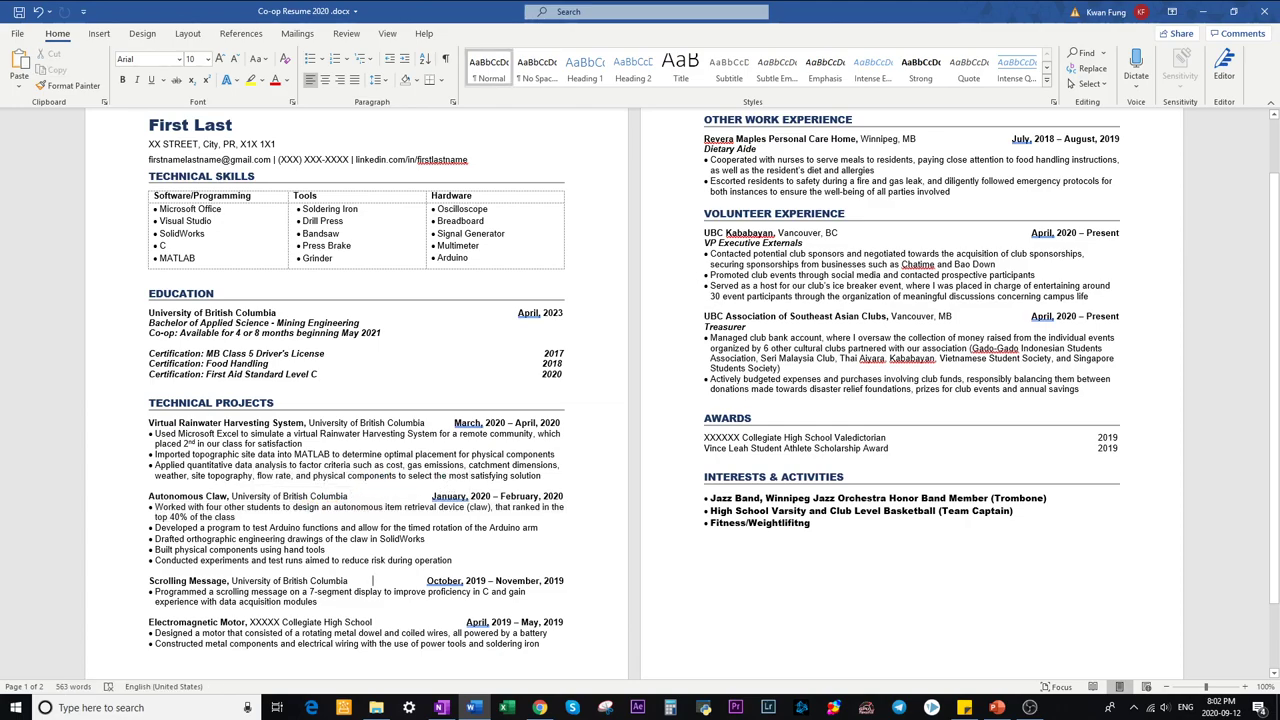
double_click(303, 507)
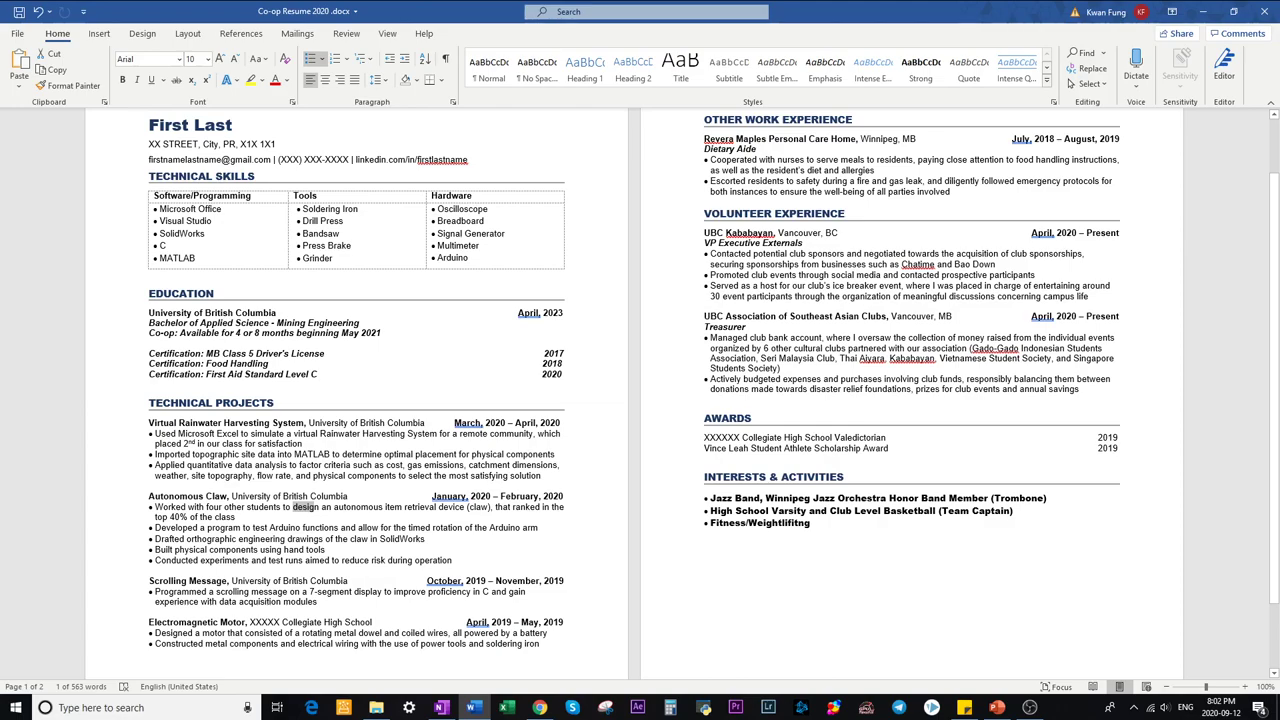
drag(293, 507, 490, 507)
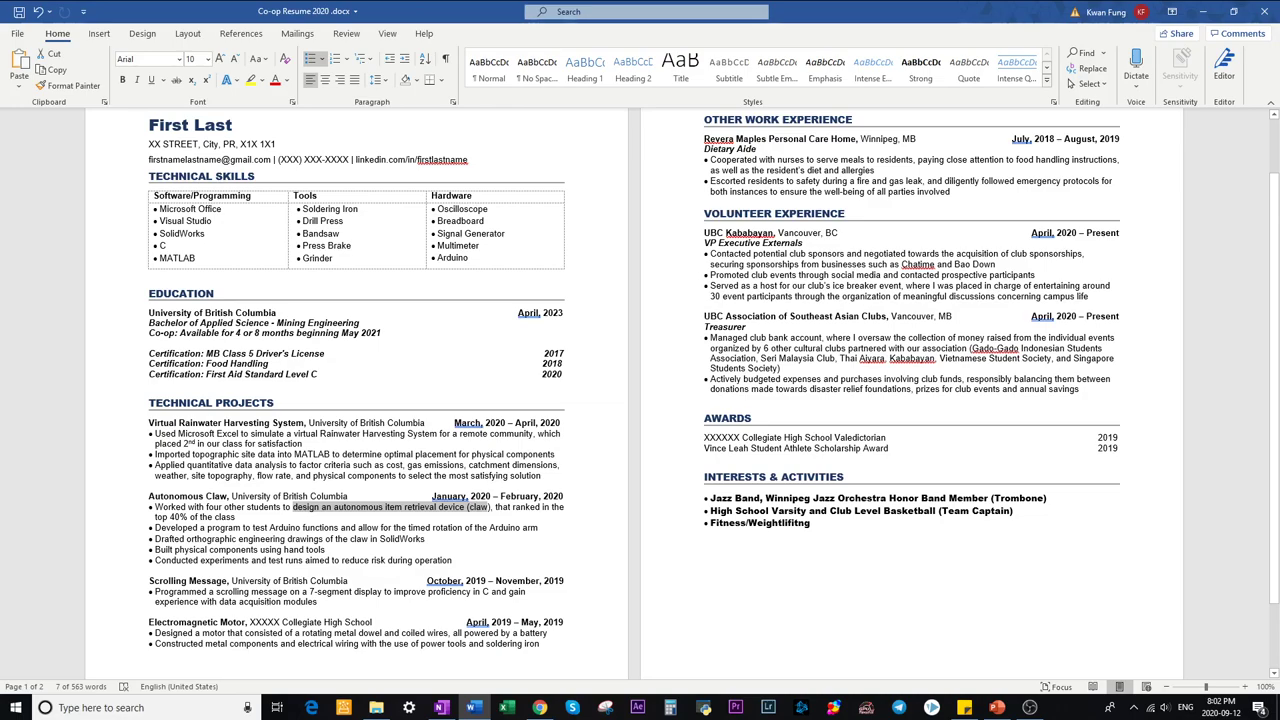
click(495, 507)
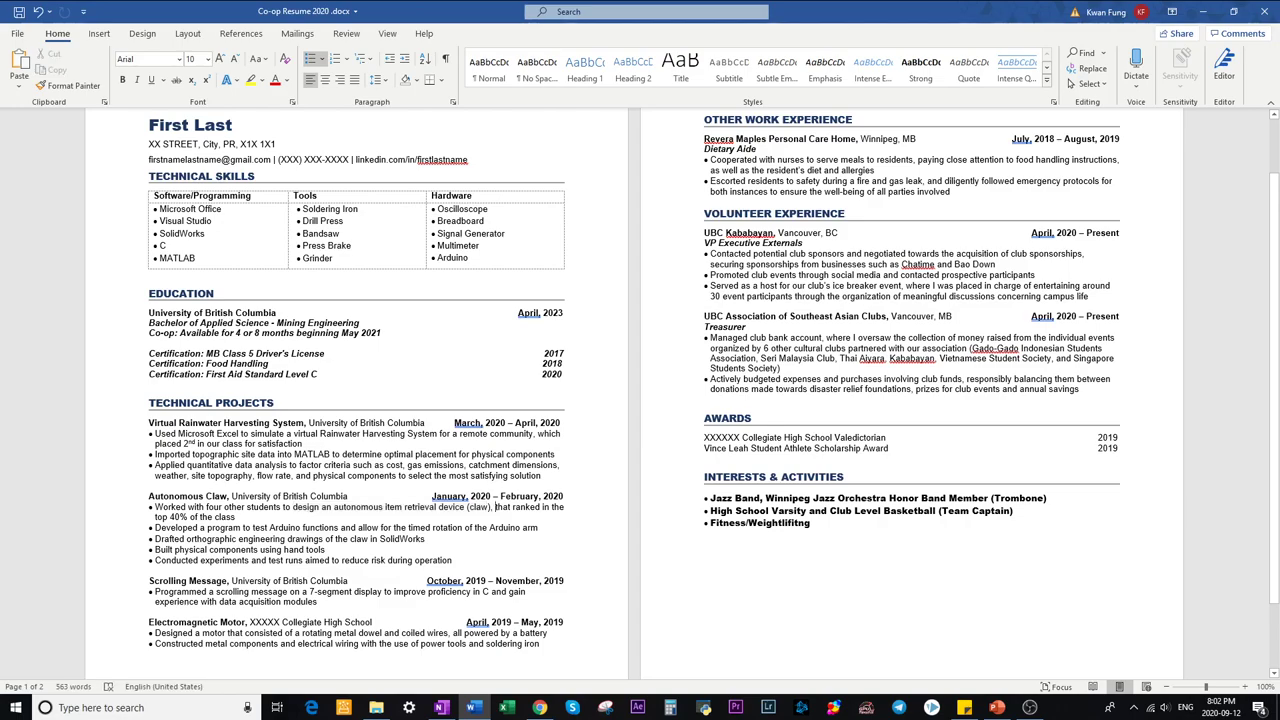
drag(495, 507, 238, 517)
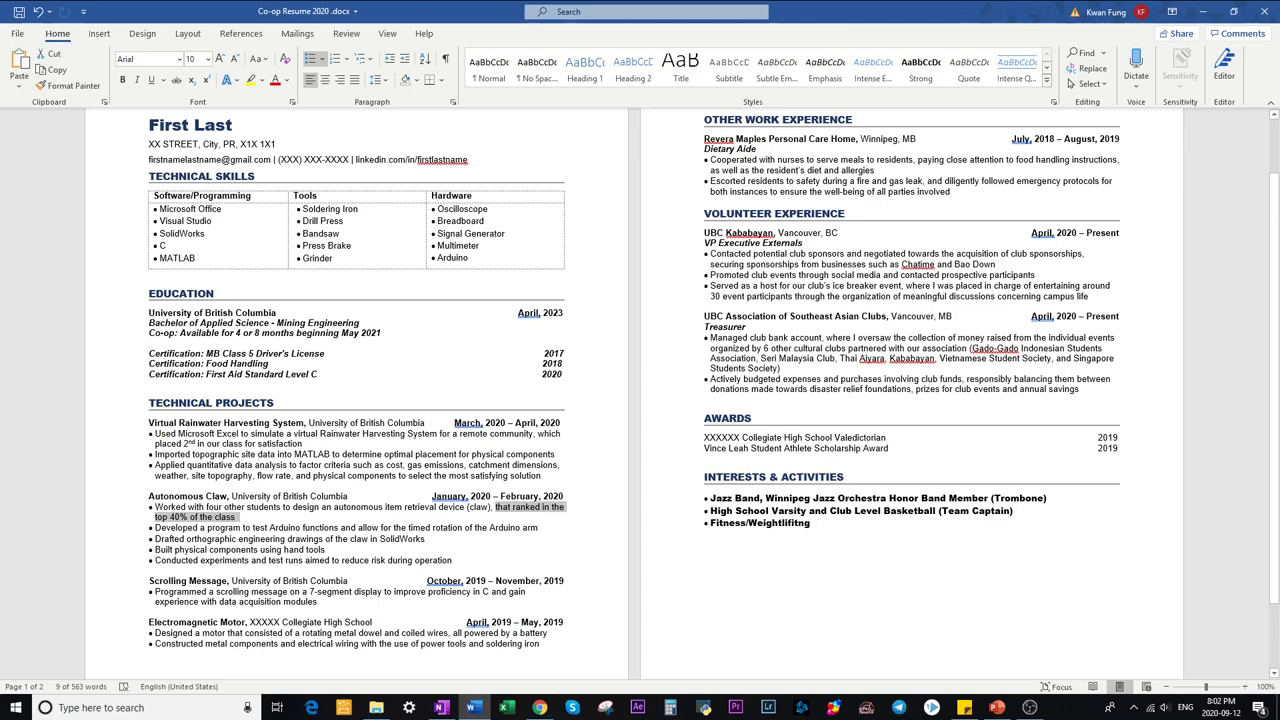
click(307, 538)
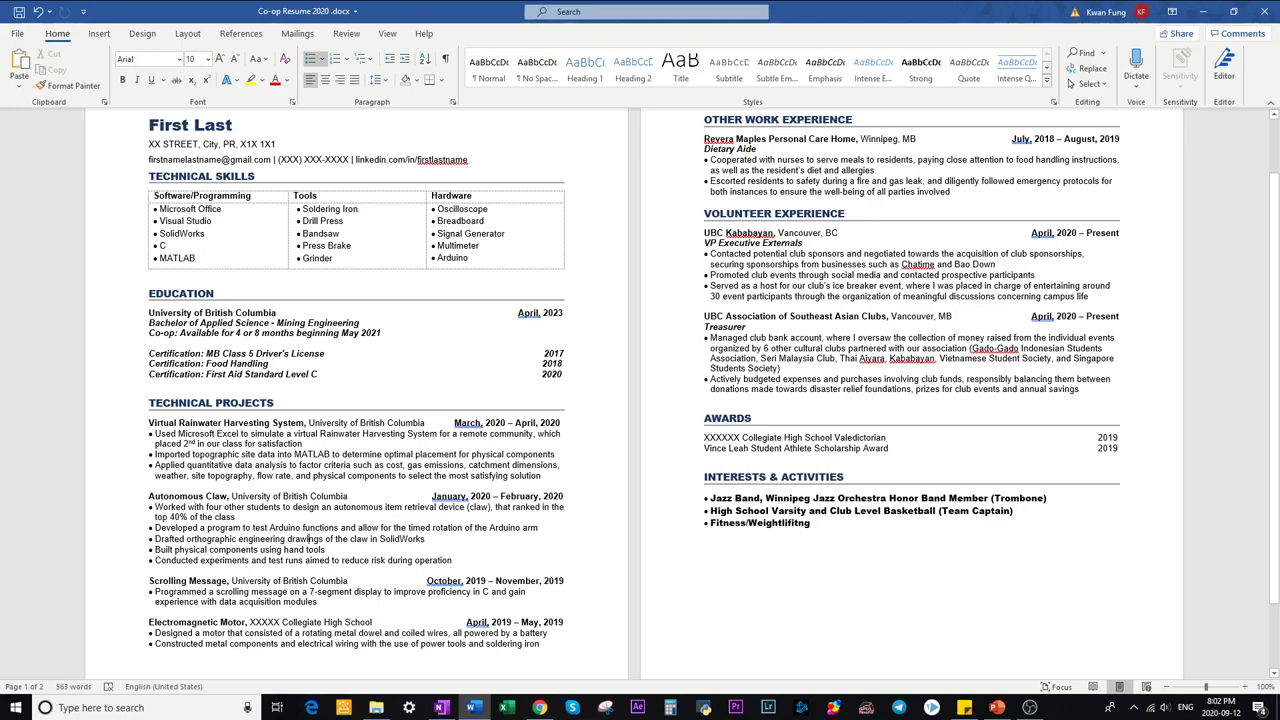
drag(178, 527, 542, 528)
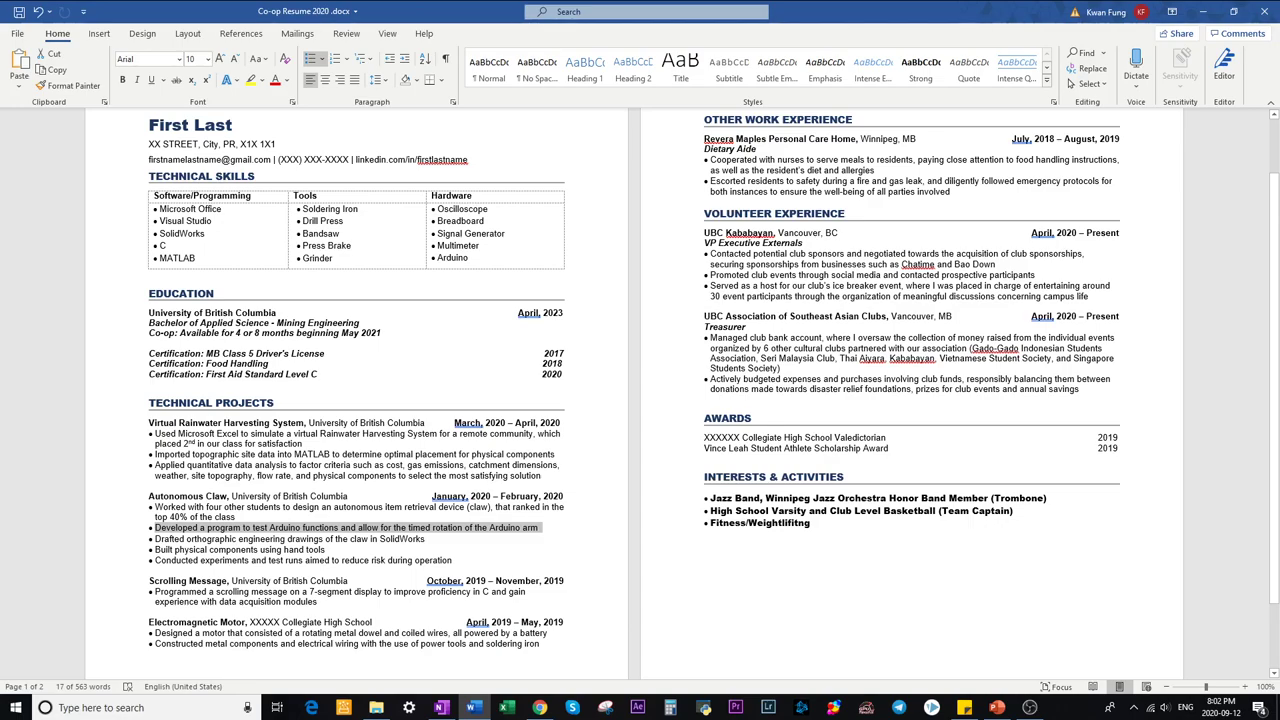
click(229, 527)
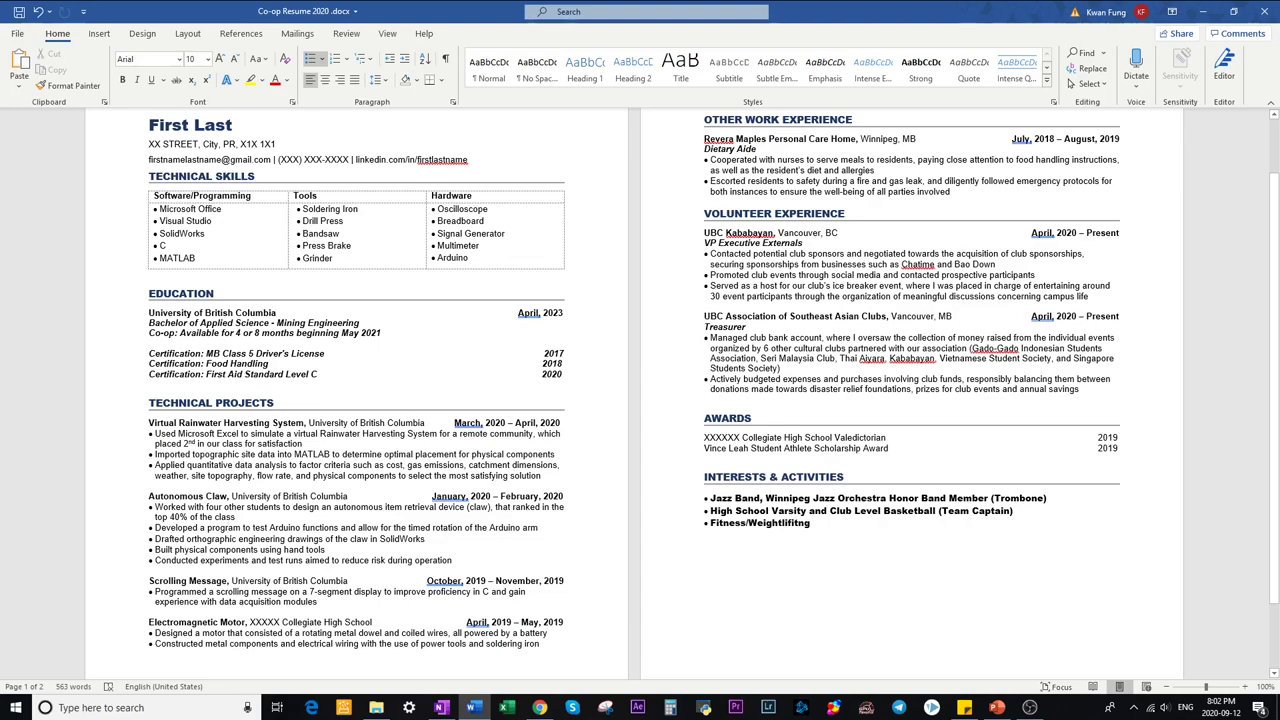
double_click(225, 527)
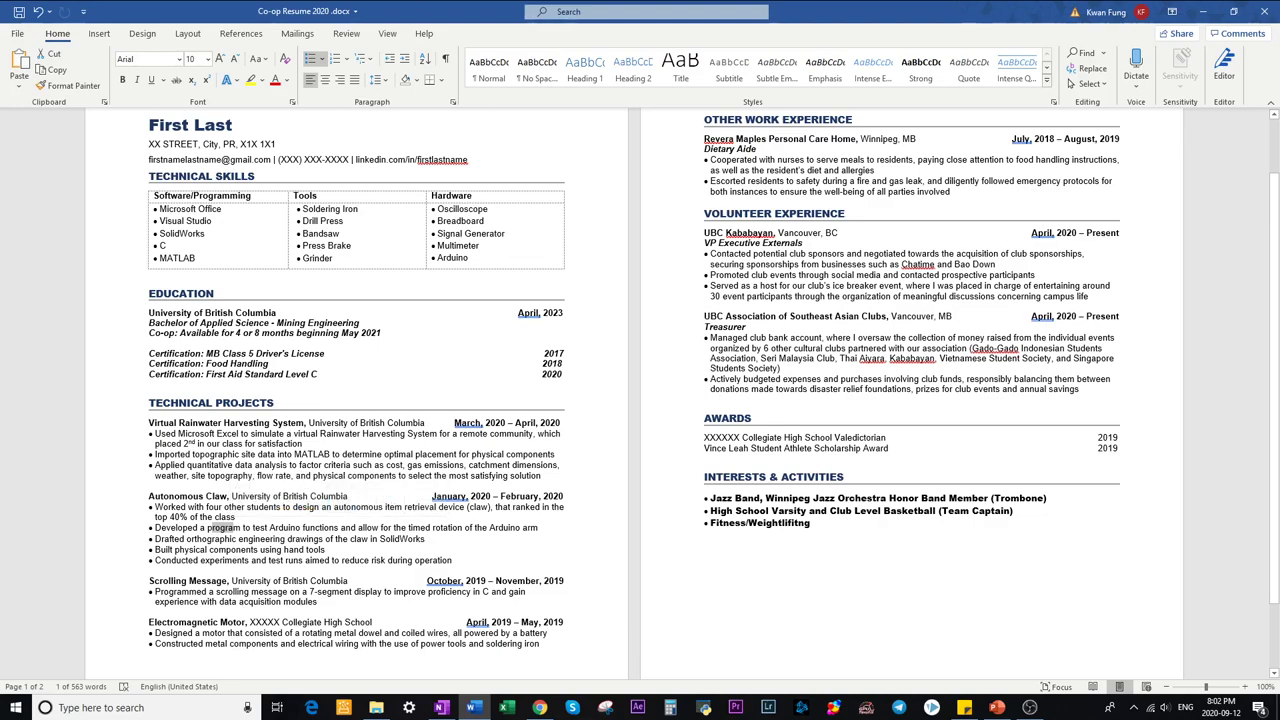
click(178, 527)
double_click(177, 527)
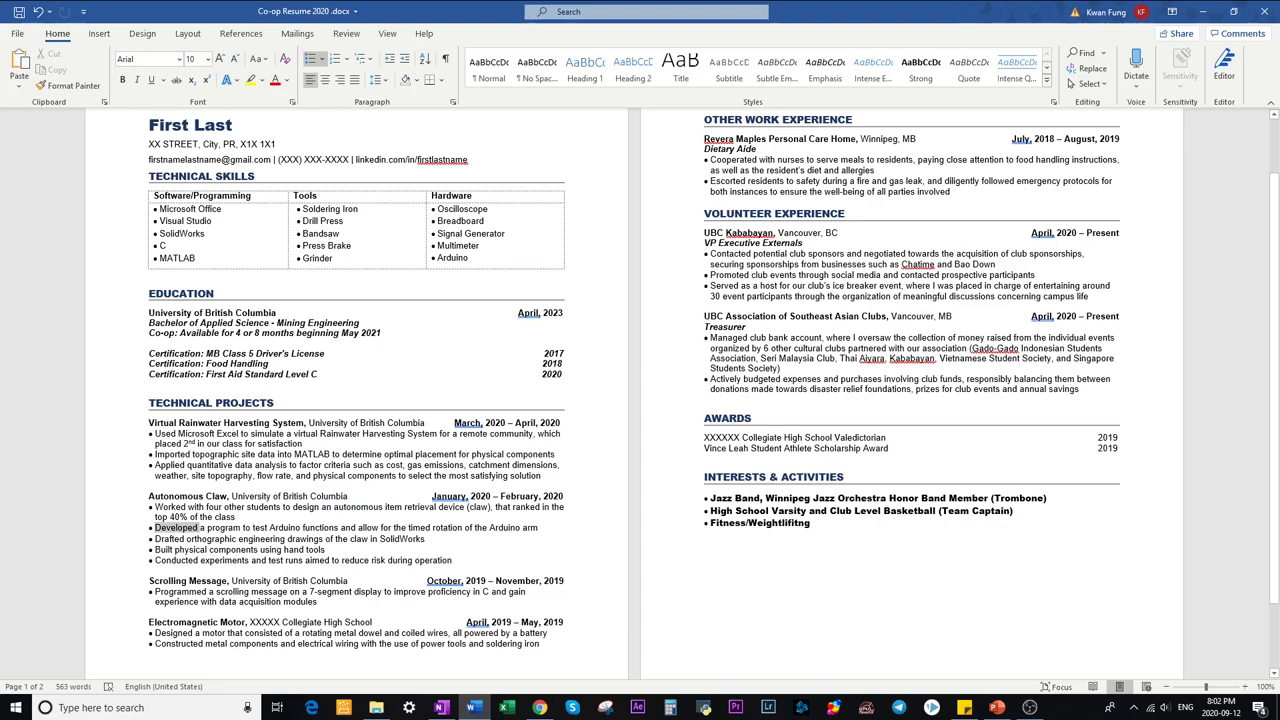
click(240, 527)
drag(358, 527, 521, 527)
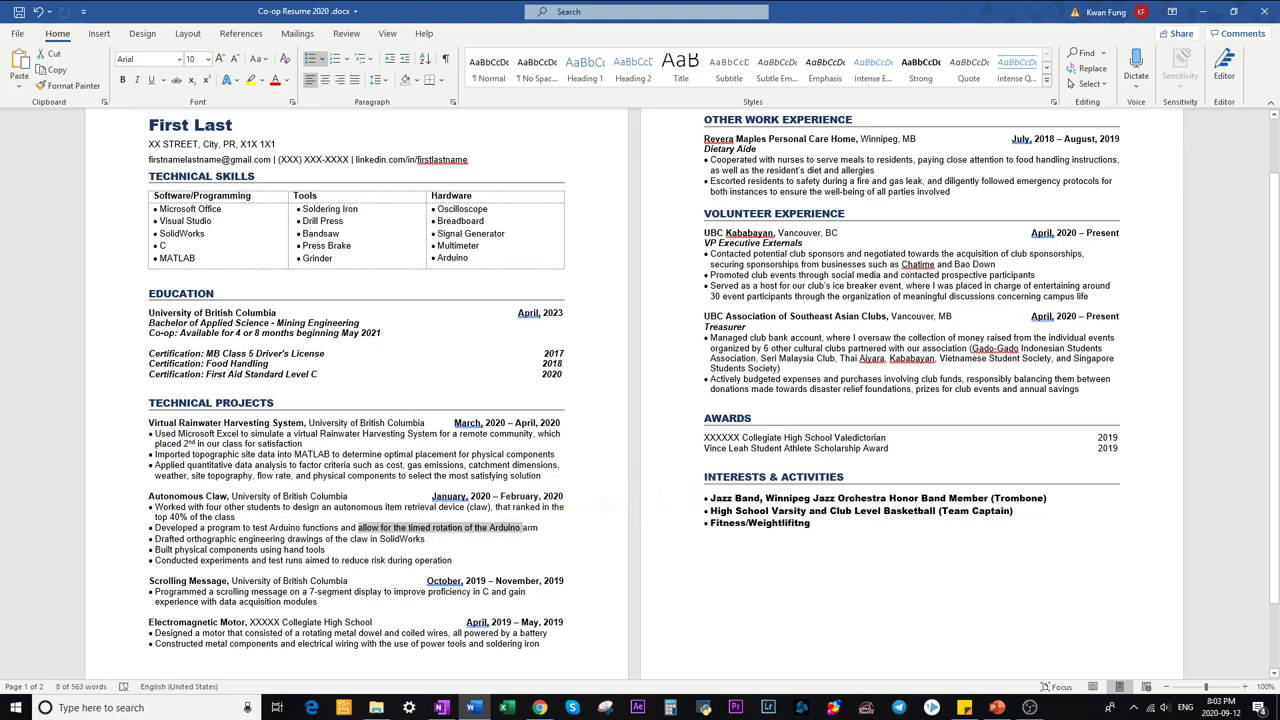
click(255, 538)
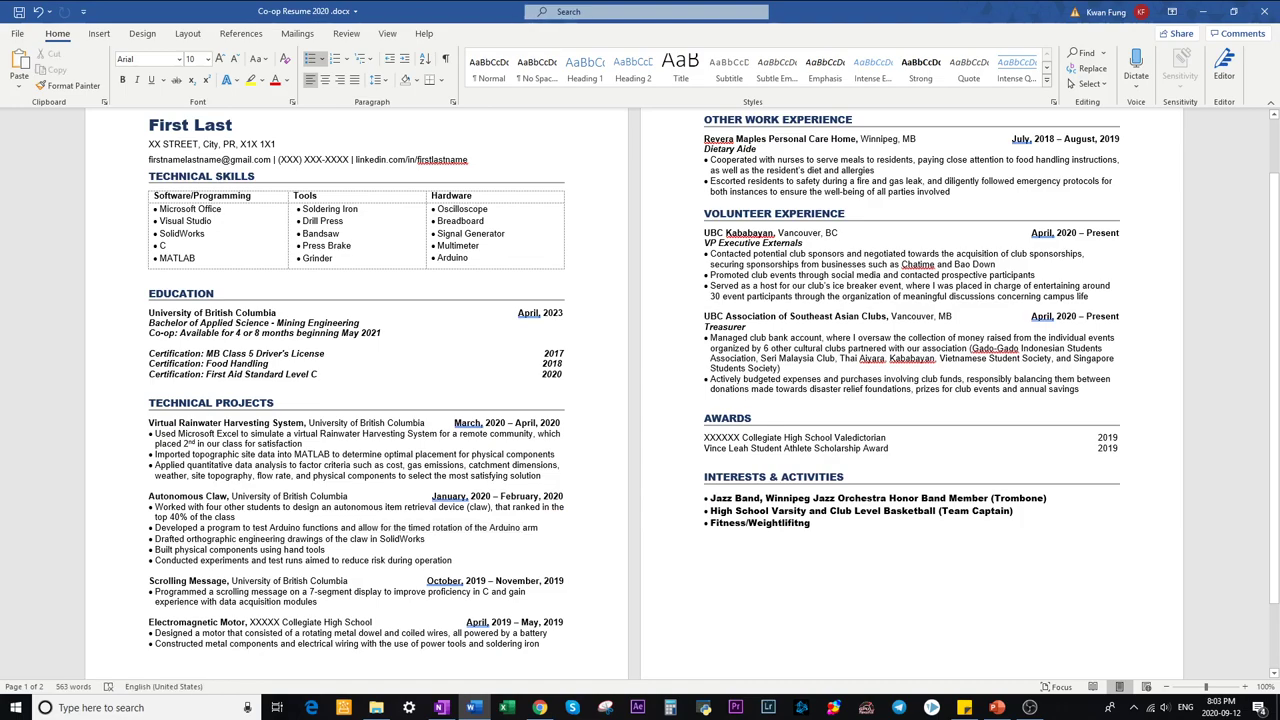
drag(206, 527, 242, 527)
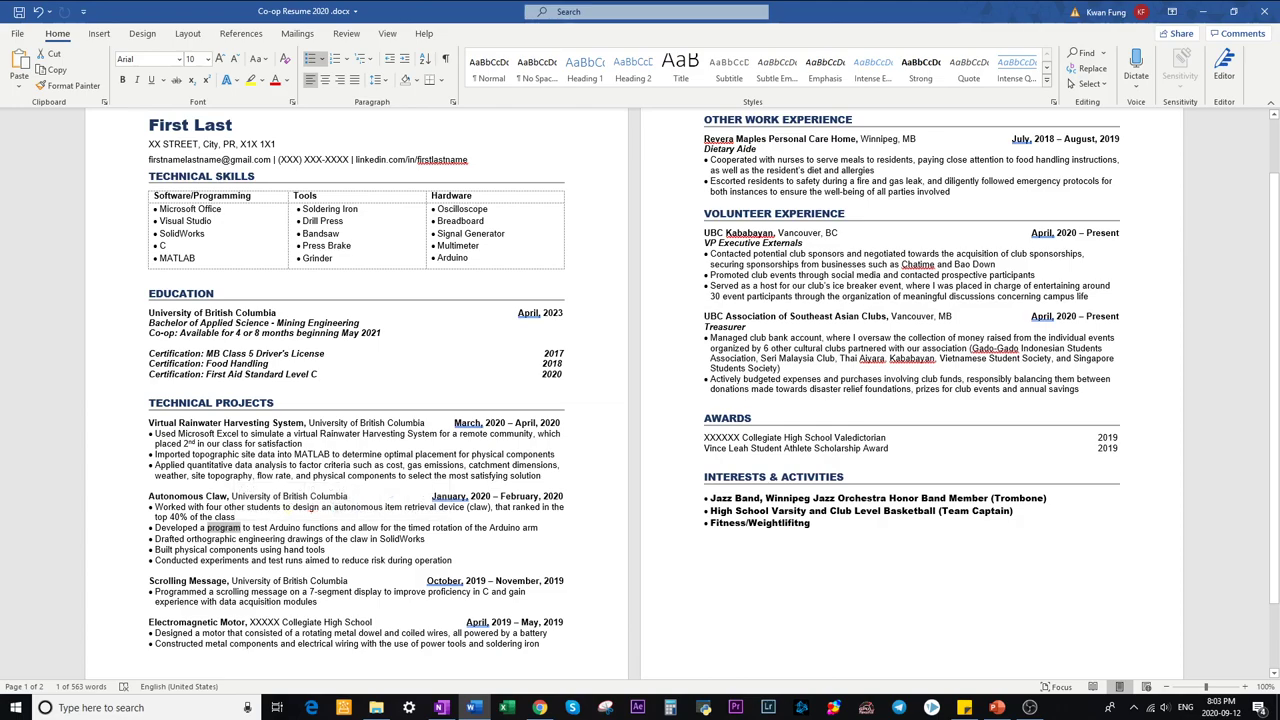
drag(155, 538, 427, 538)
click(427, 538)
drag(155, 538, 427, 538)
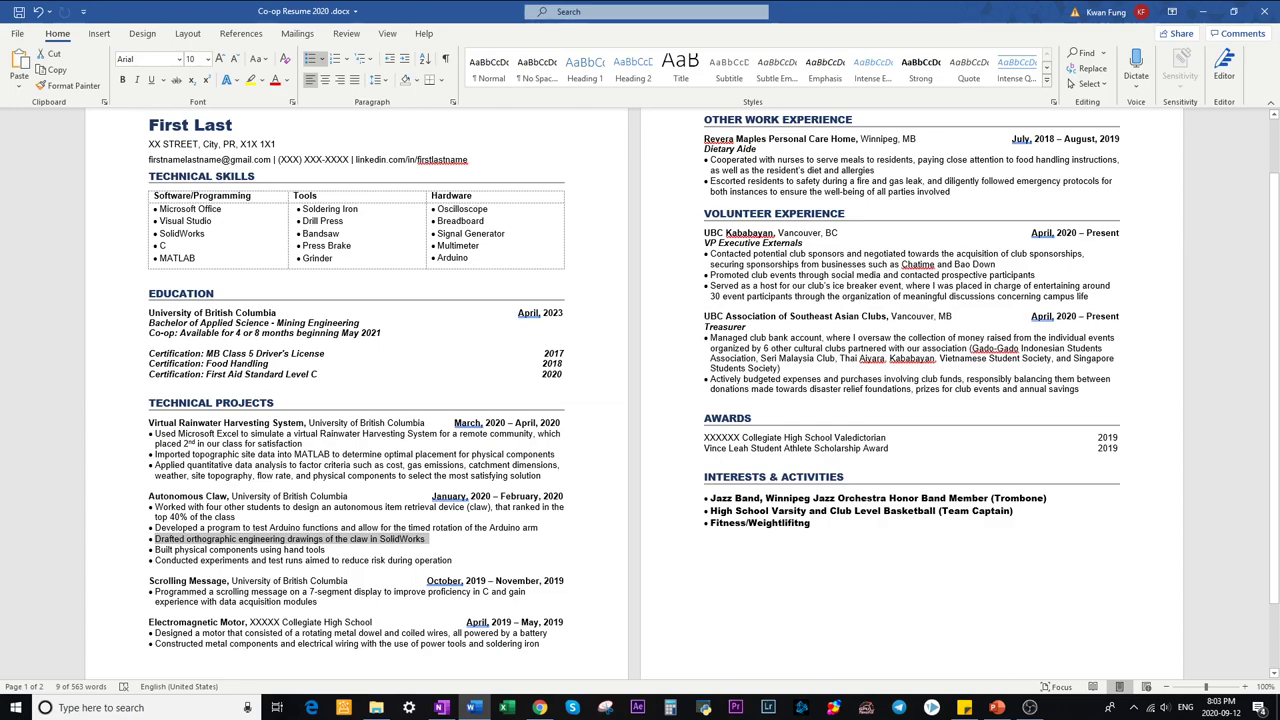
drag(175, 549, 304, 549)
click(251, 560)
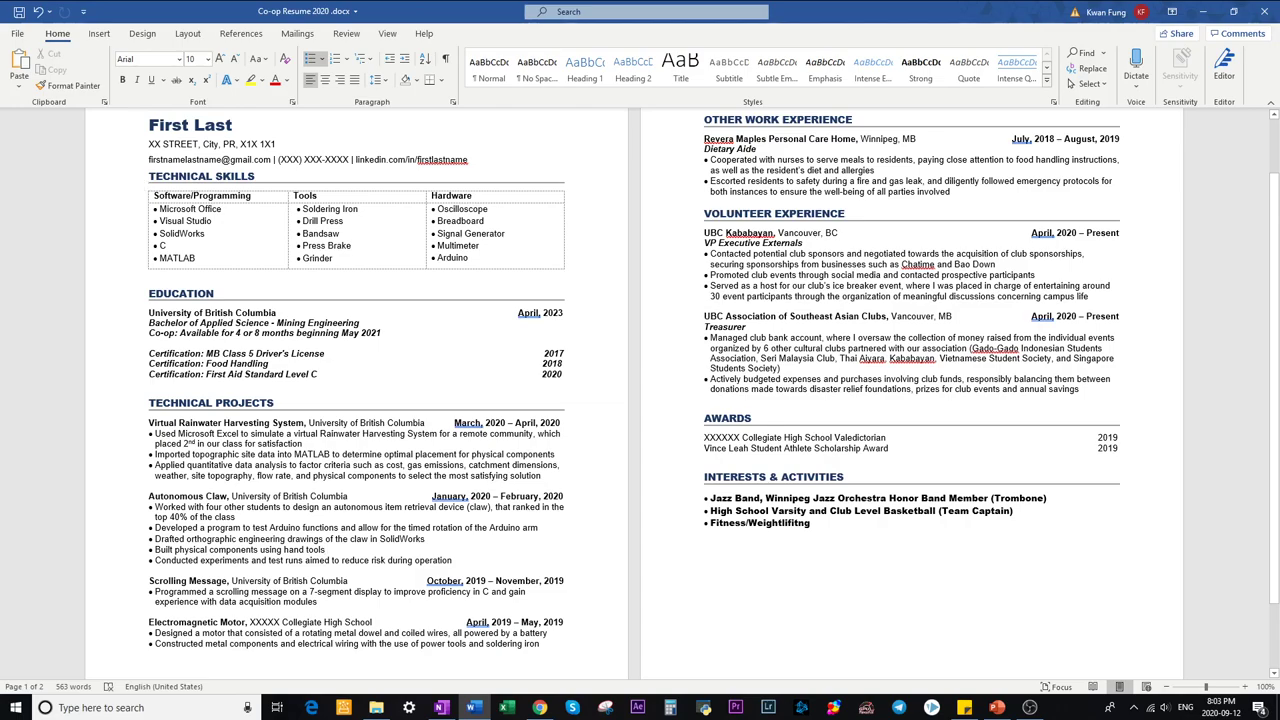
drag(155, 560, 455, 560)
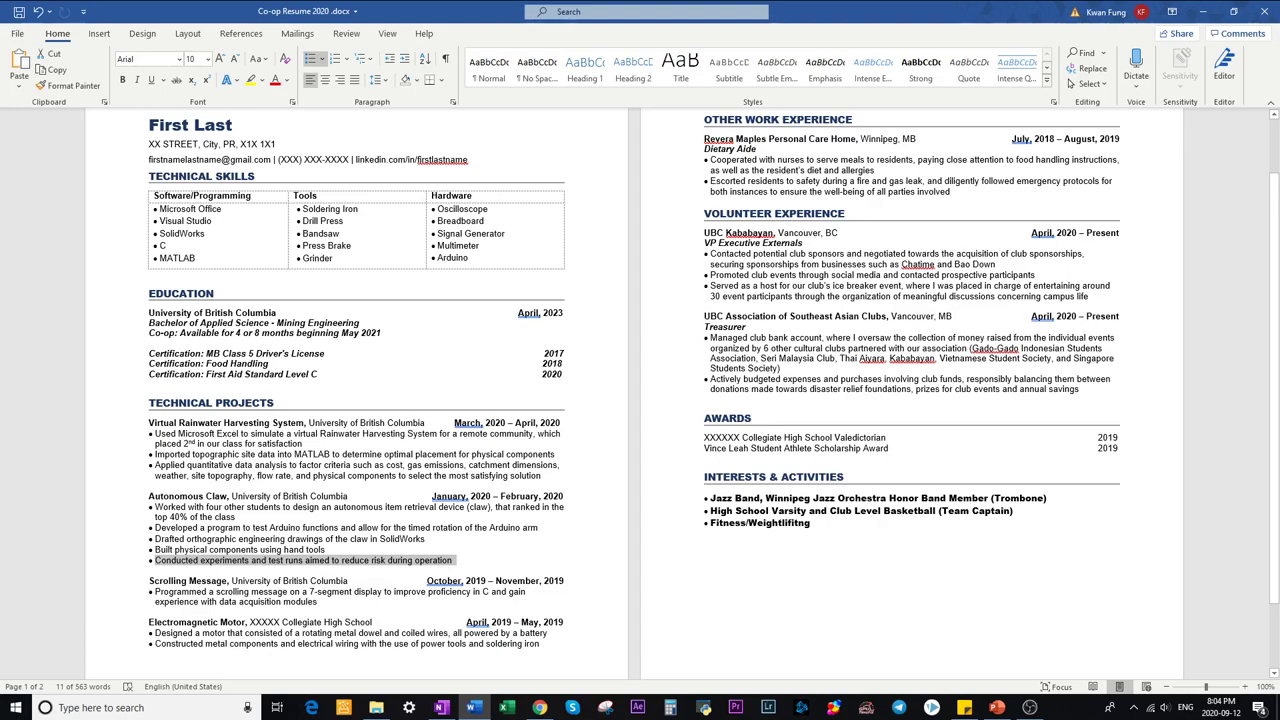
drag(224, 507, 325, 549)
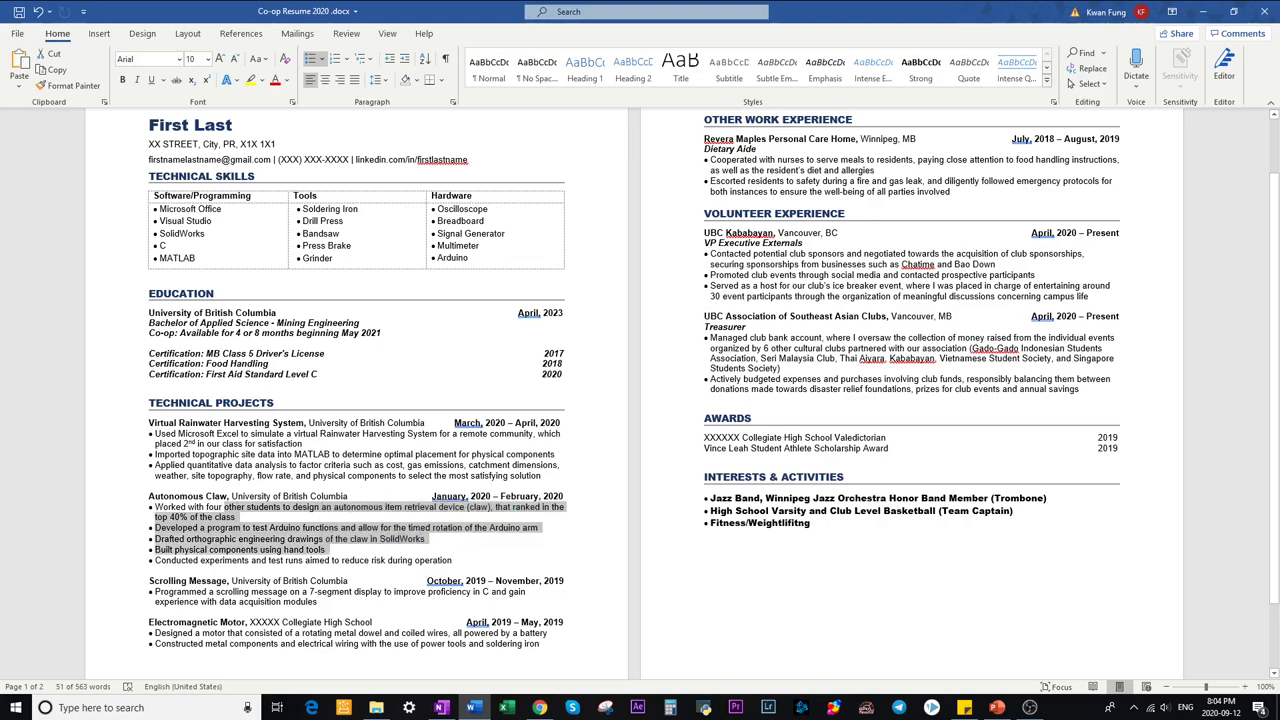
click(250, 560)
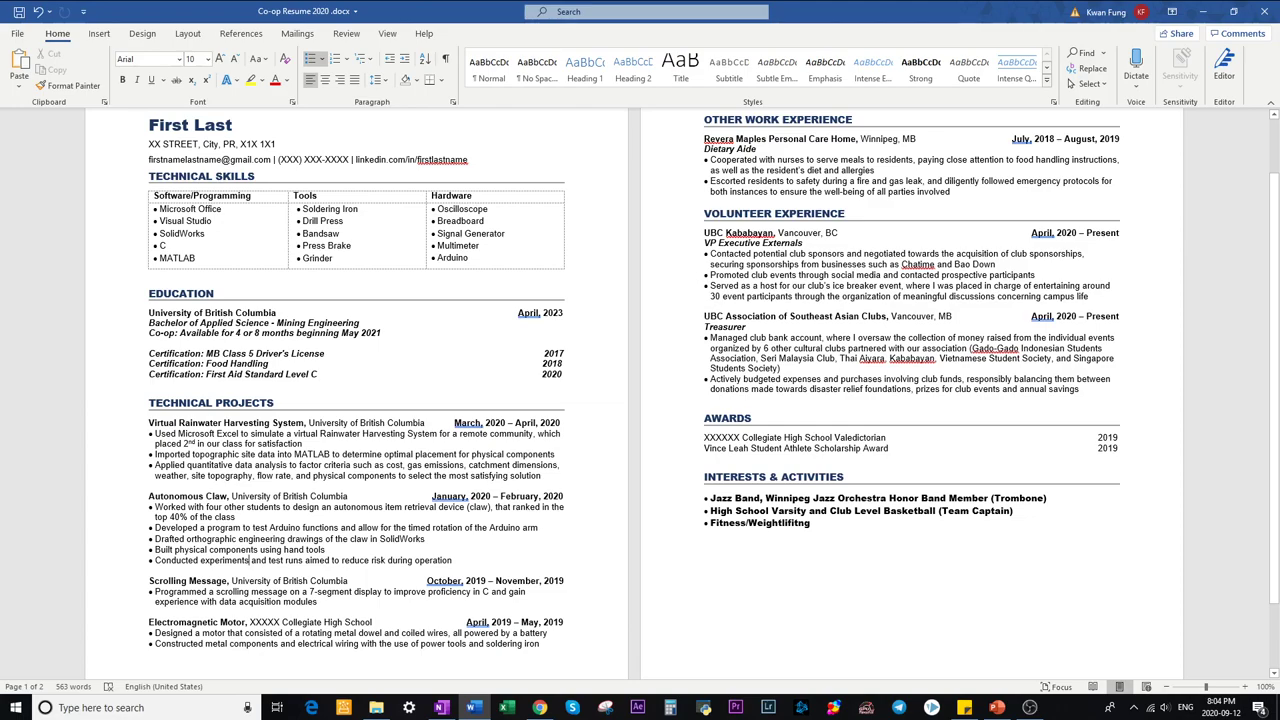
drag(190, 560, 456, 560)
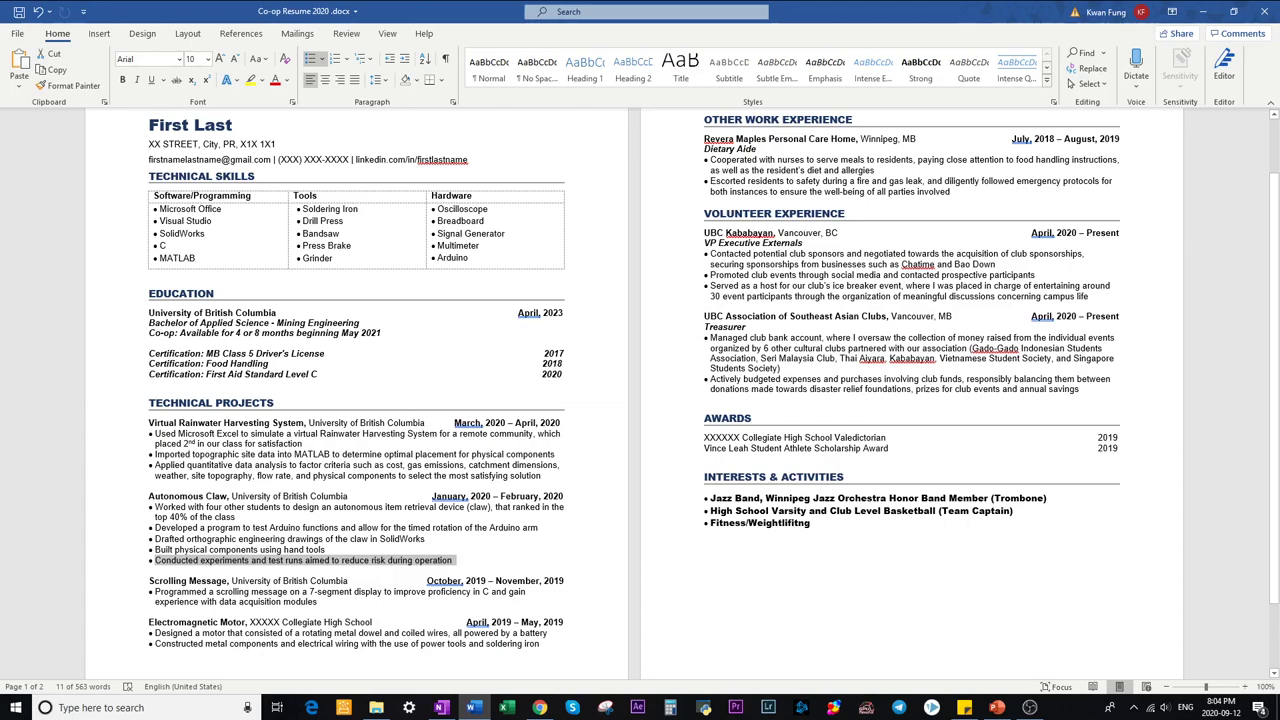
click(318, 601)
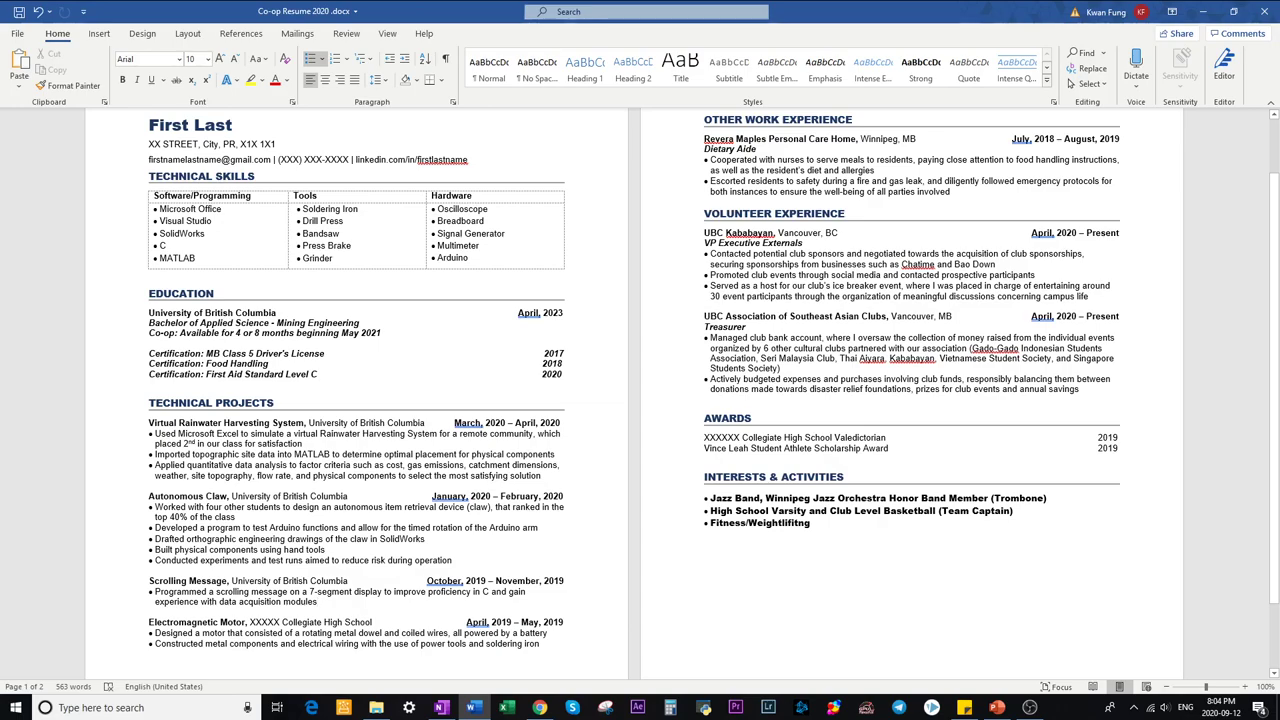
key(shift+Left)
key(shift+Left)
key(shift+Left)
key(shift+Left)
key(shift+Left)
key(shift+Left)
key(shift+Left)
key(shift+Left)
key(shift+Left)
key(shift+Left)
key(shift+Left)
key(shift+Left)
key(shift+Left)
key(shift+Left)
key(shift+Left)
key(shift+Left)
key(shift+Left)
key(shift+Left)
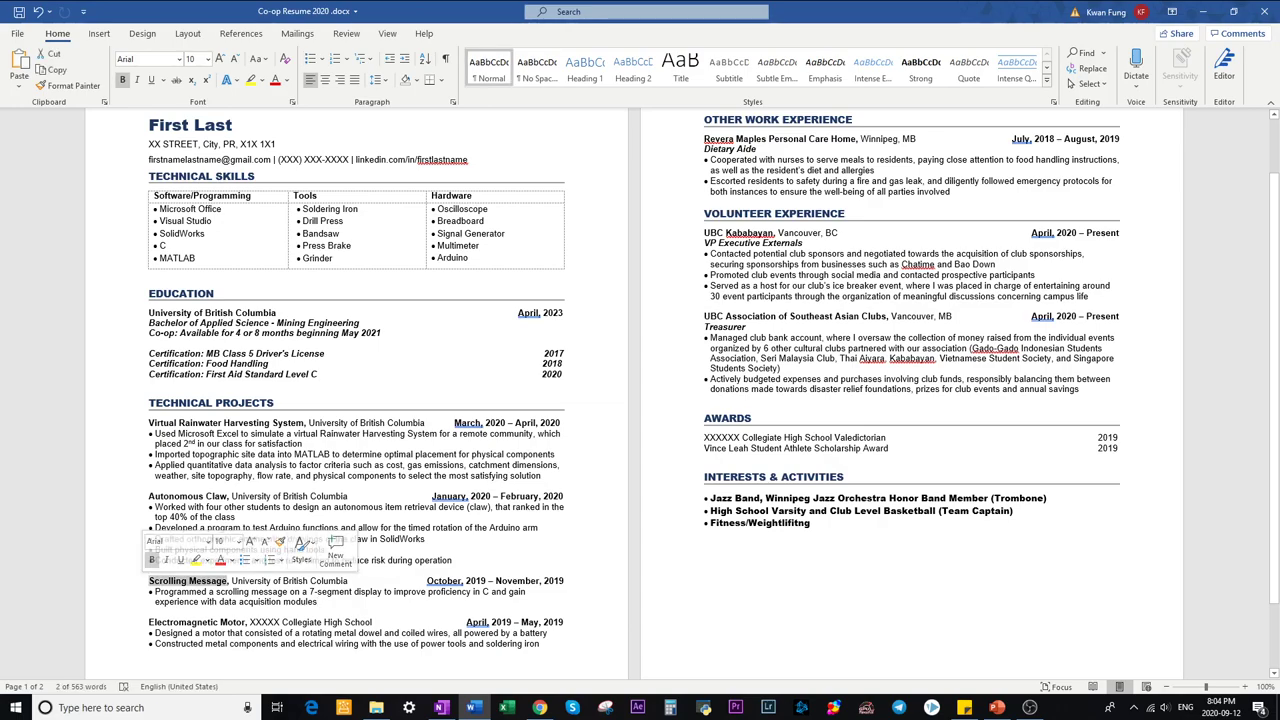
key(Down)
key(shift+Down)
key(ctrl+shift+Right)
key(ctrl+shift+Right)
key(ctrl+shift+Right)
key(ctrl+shift+Right)
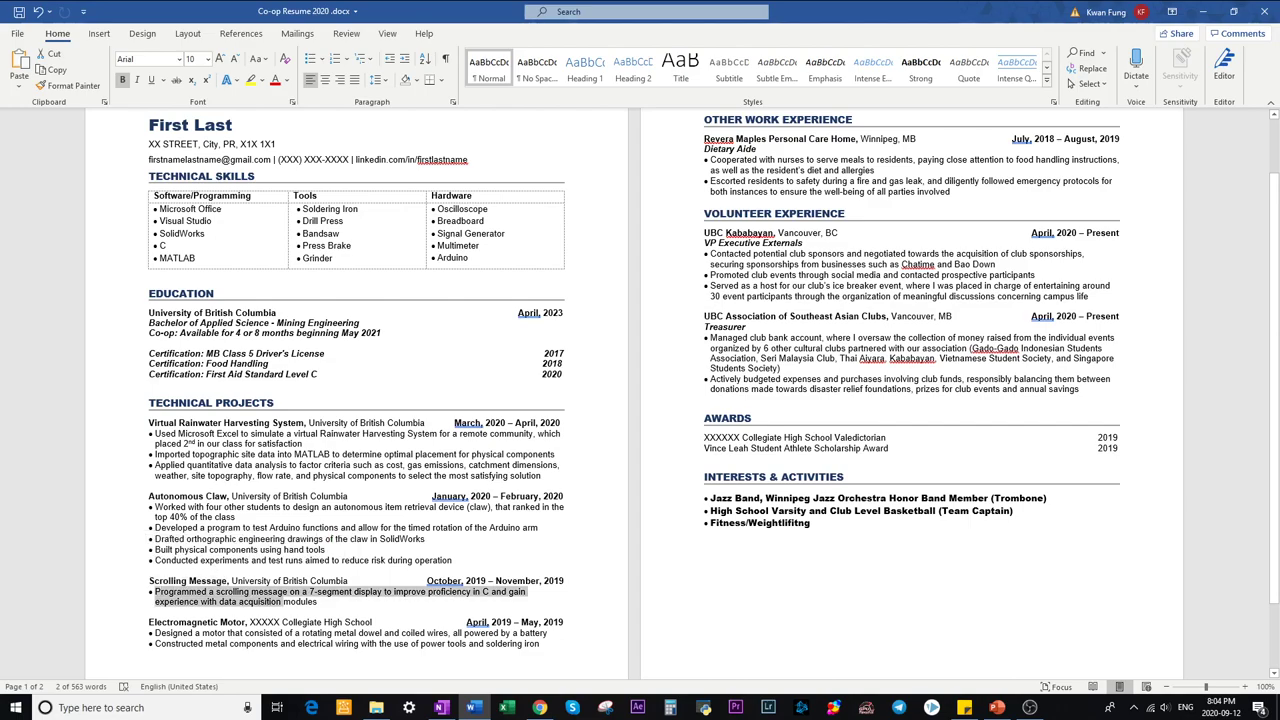
key(ctrl+shift+Right)
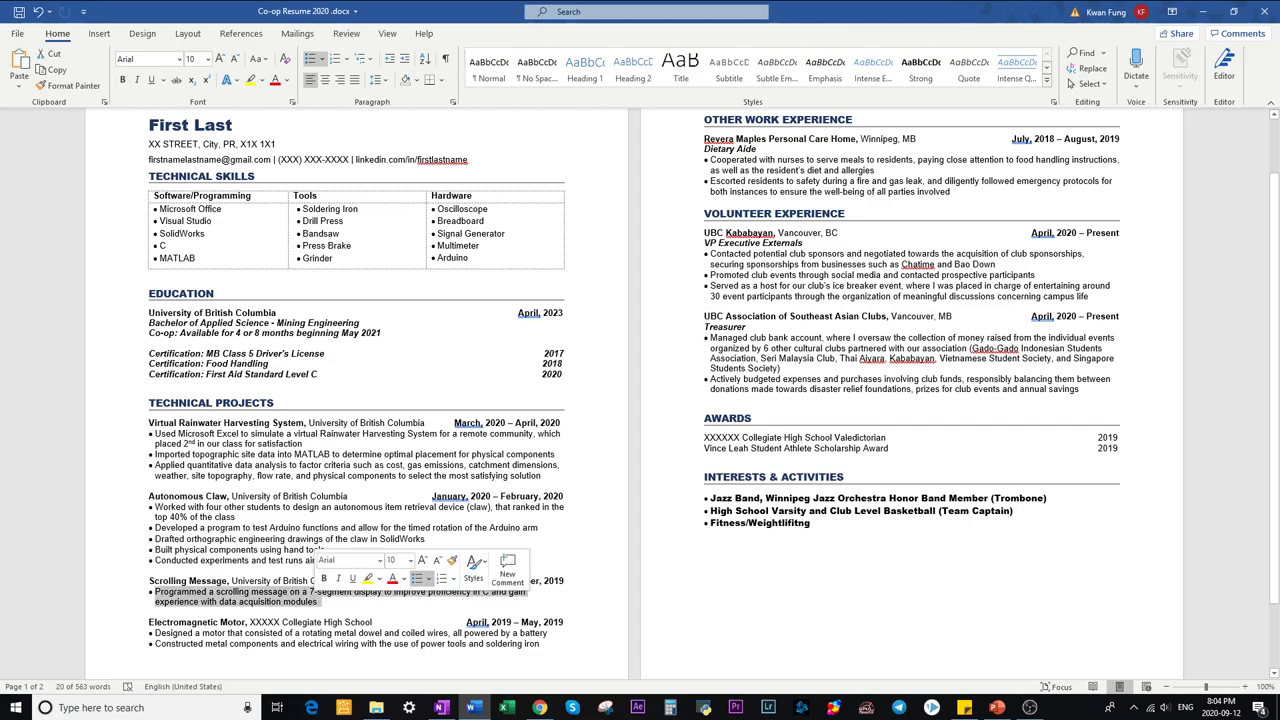
key(Right)
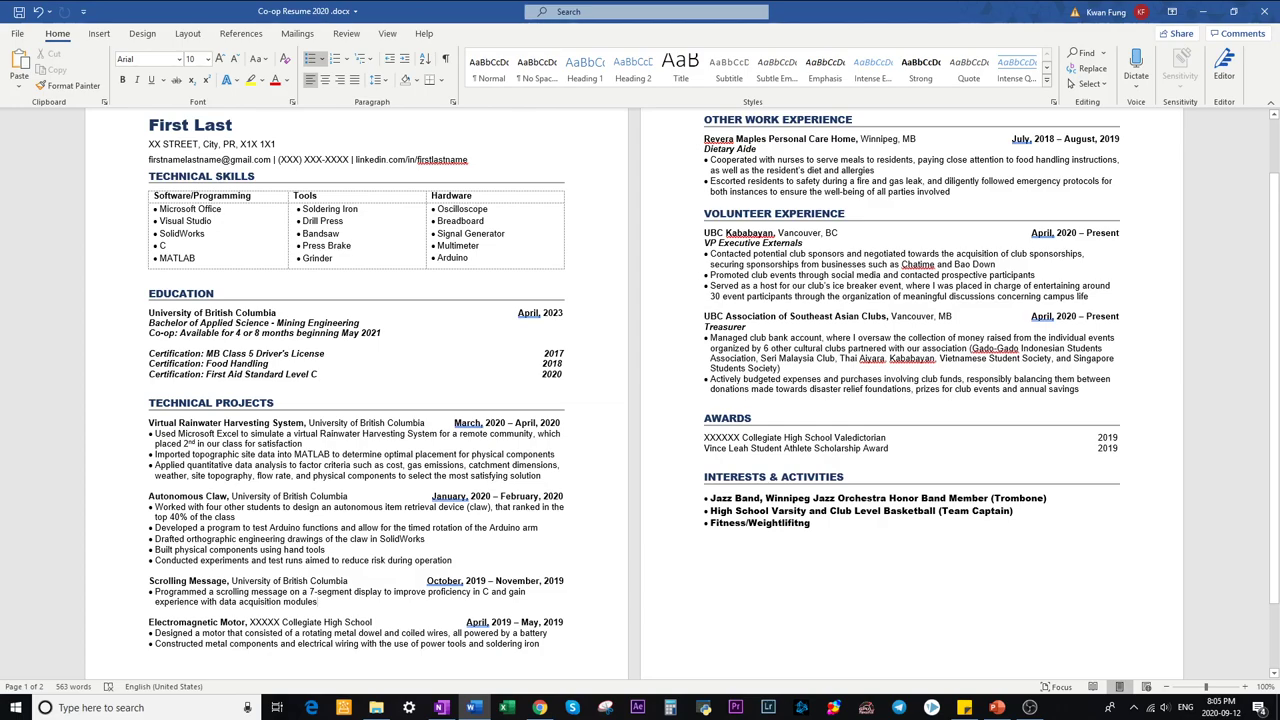
drag(149, 581, 228, 581)
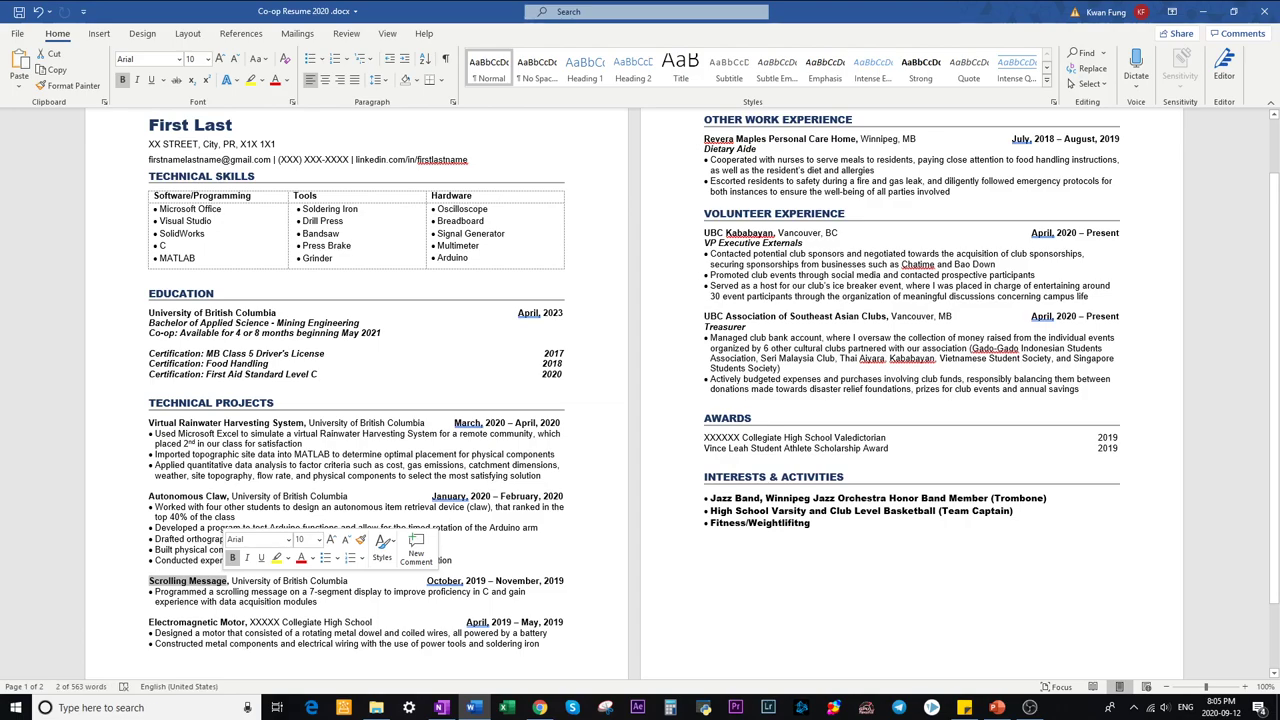
click(181, 592)
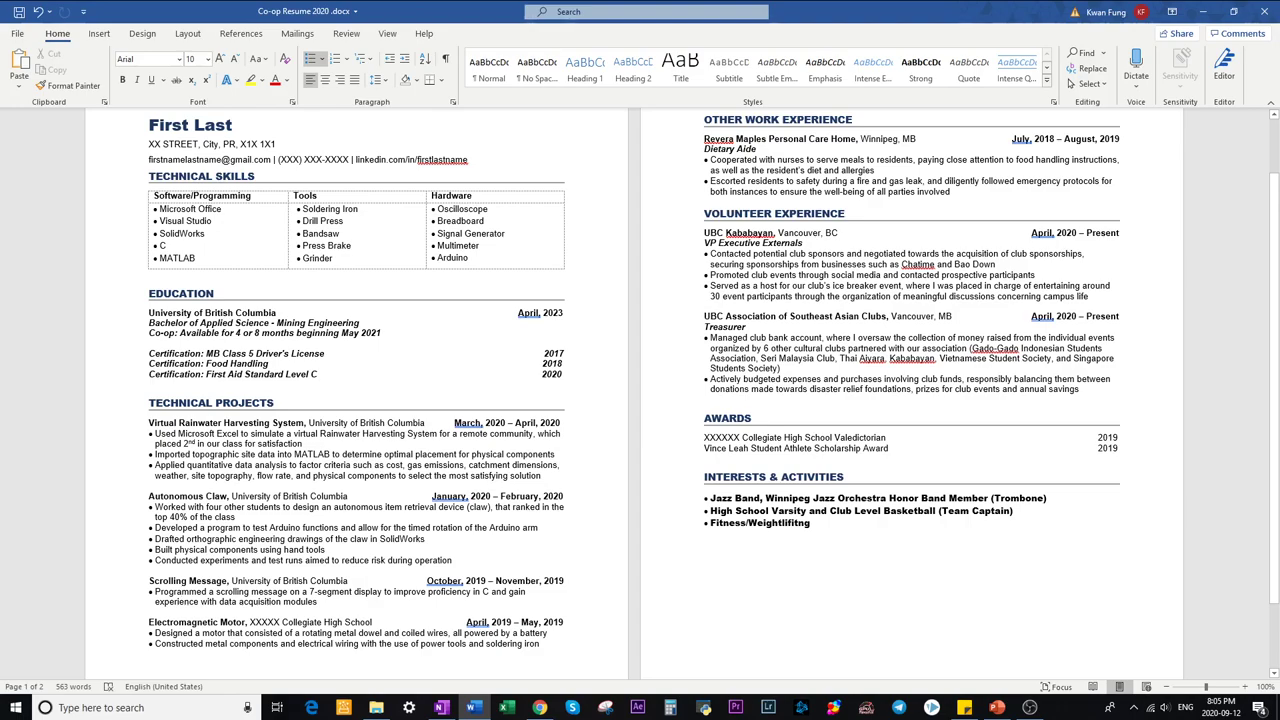
drag(181, 592, 525, 592)
click(491, 592)
drag(384, 591, 473, 591)
triple_click(318, 601)
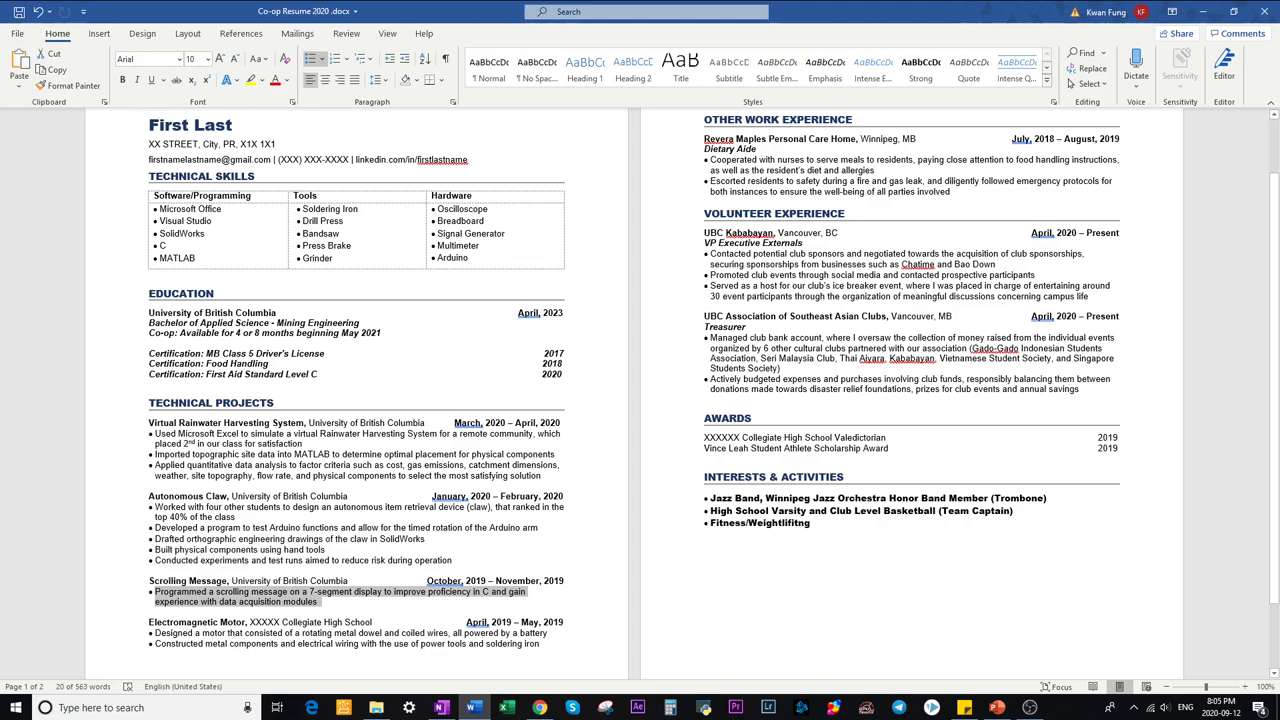
key(Right)
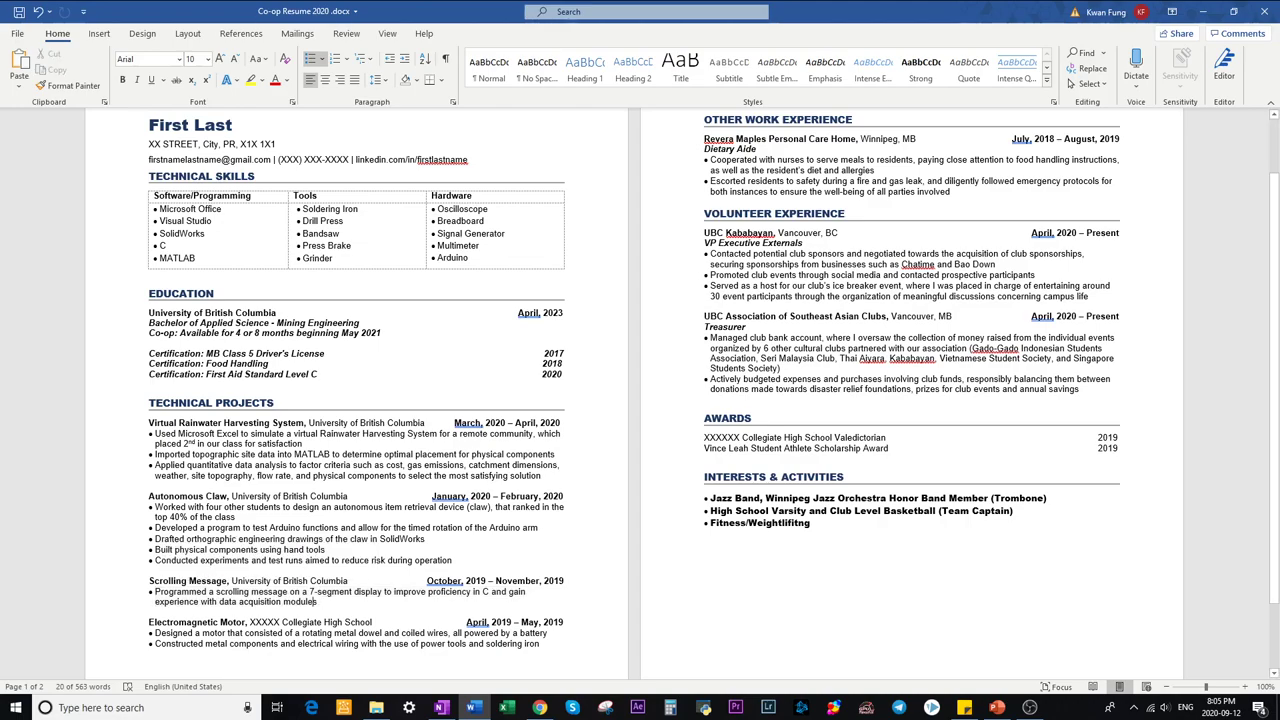
double_click(410, 591)
click(150, 611)
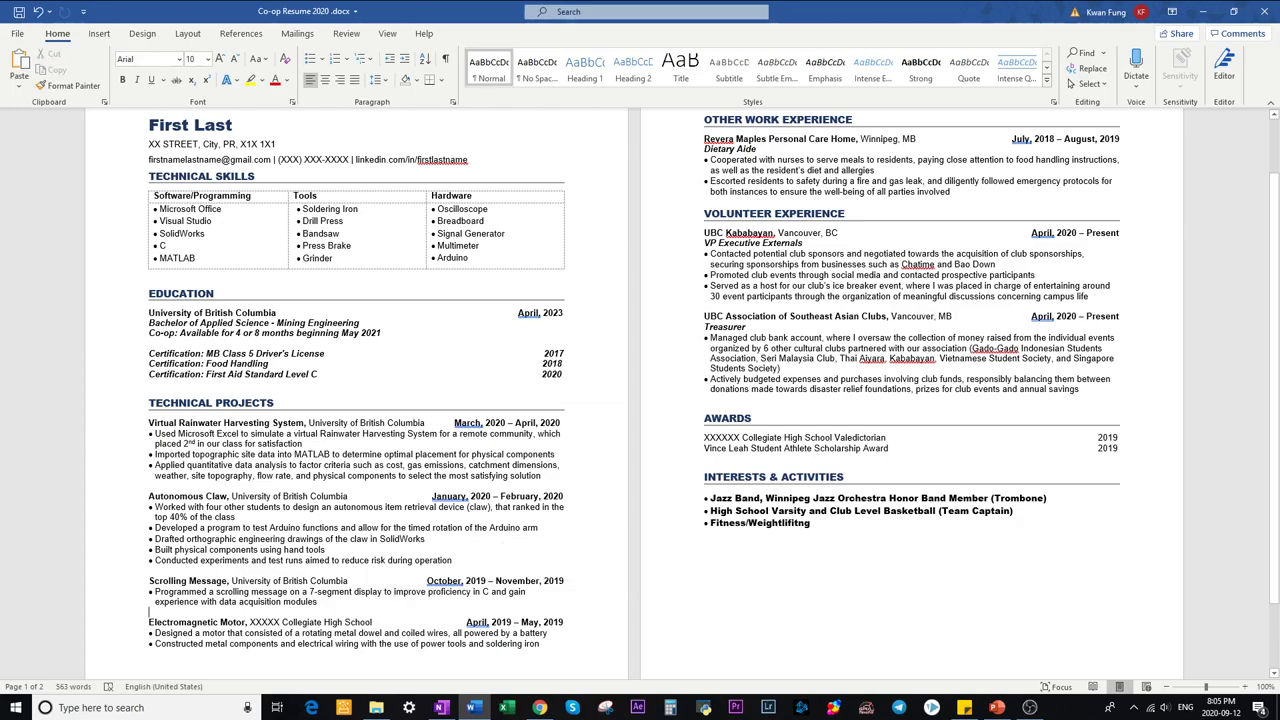
click(318, 601)
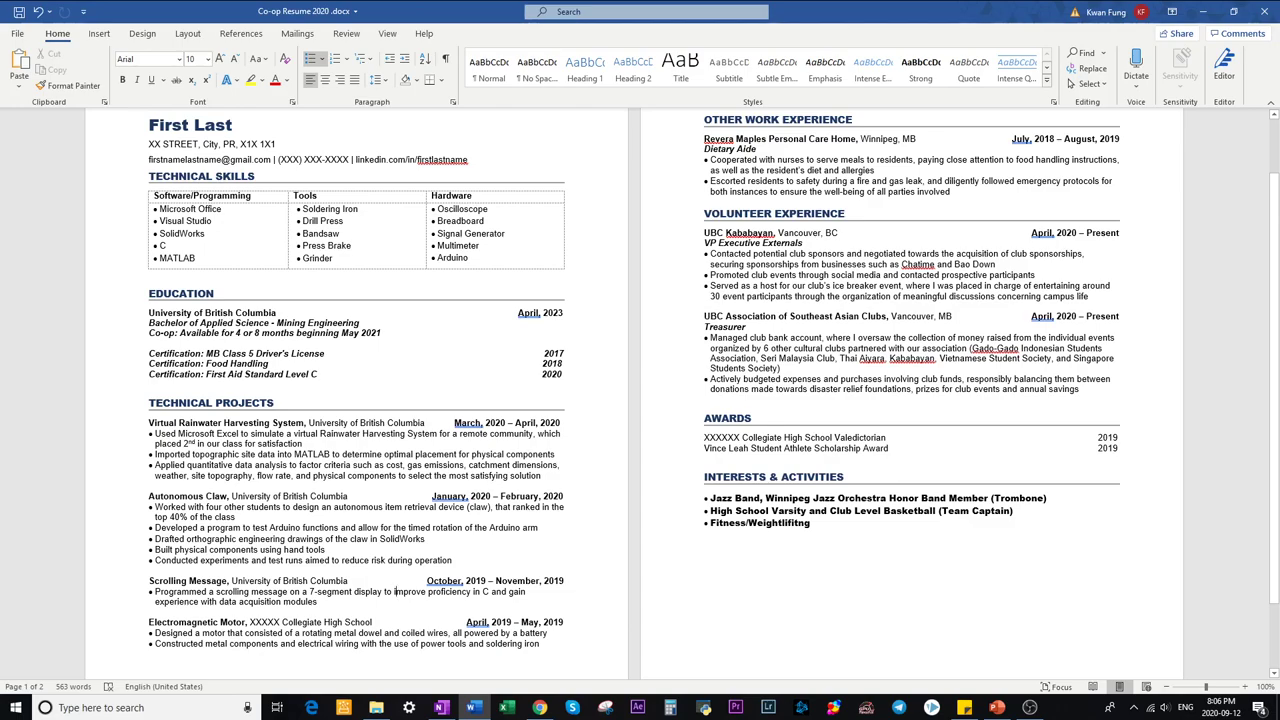
double_click(486, 591)
drag(218, 601, 318, 601)
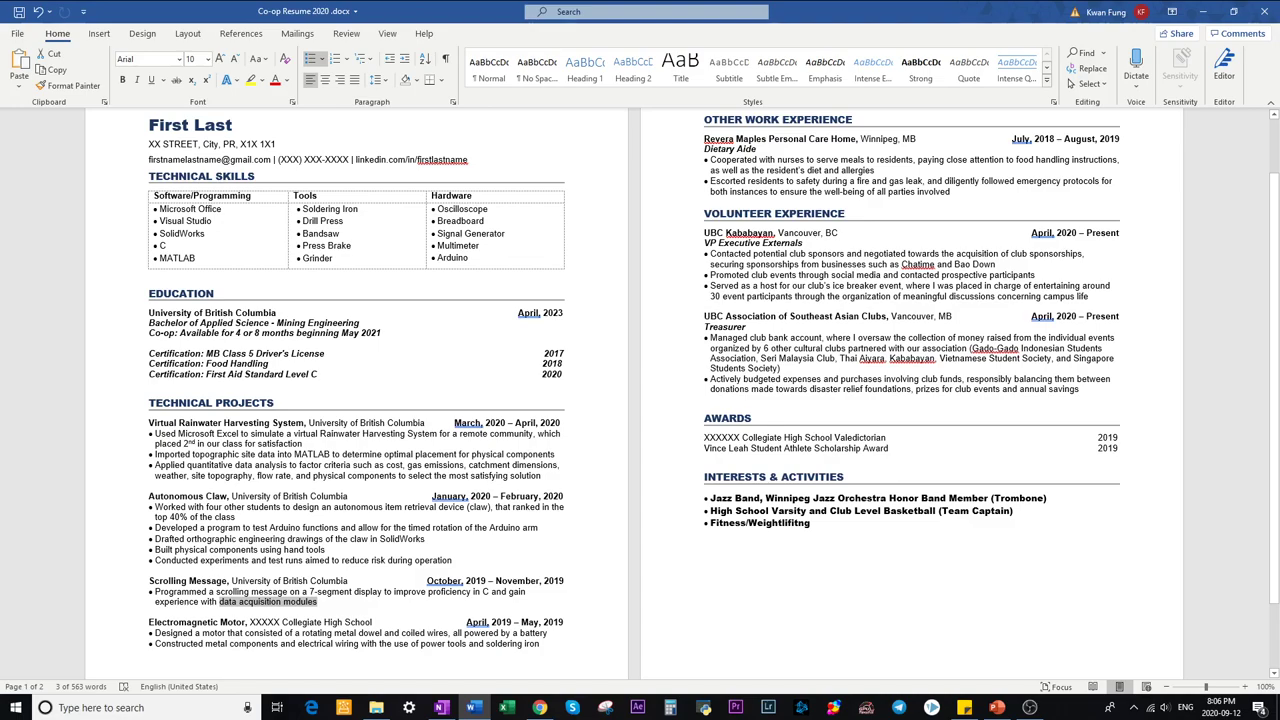
click(239, 643)
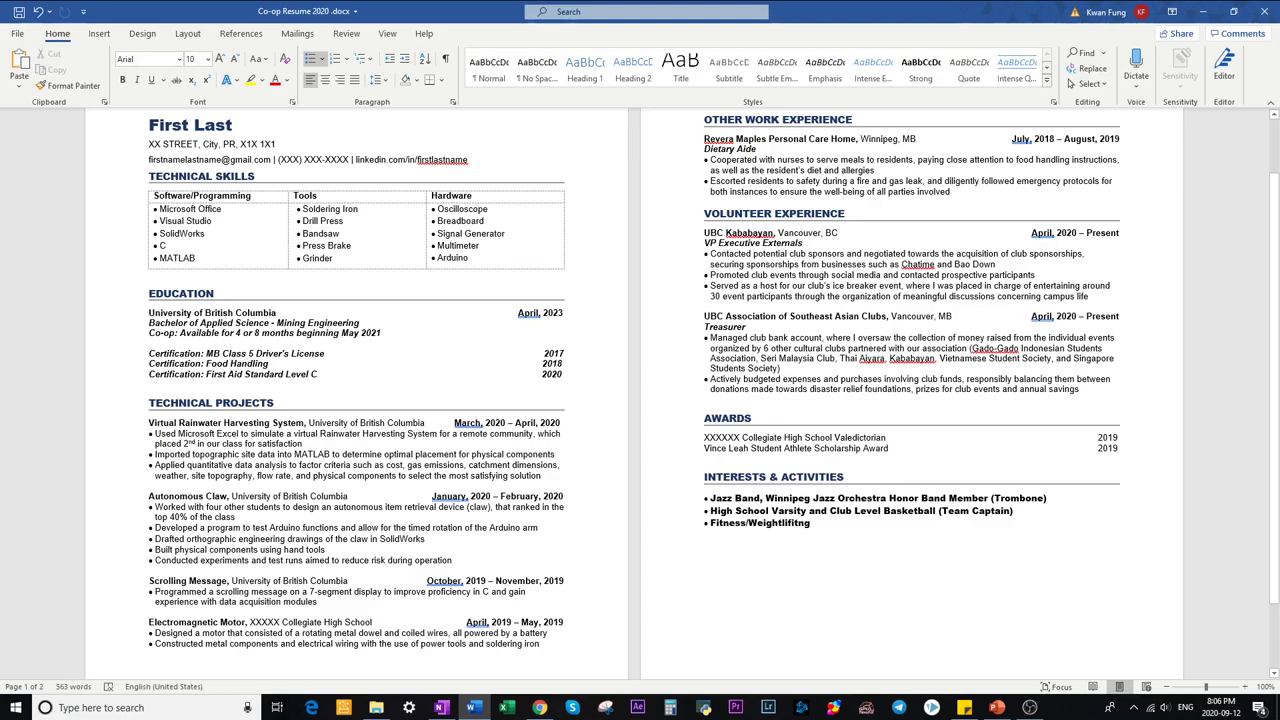
drag(195, 633, 334, 633)
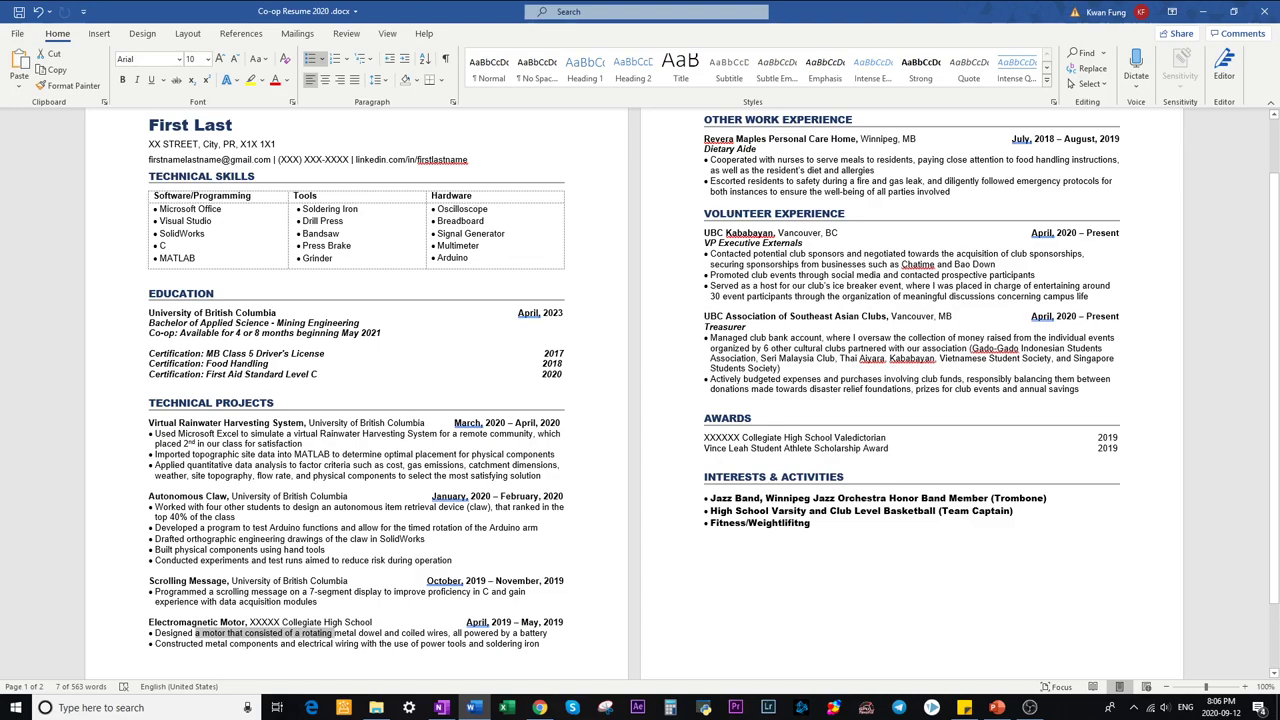
click(205, 643)
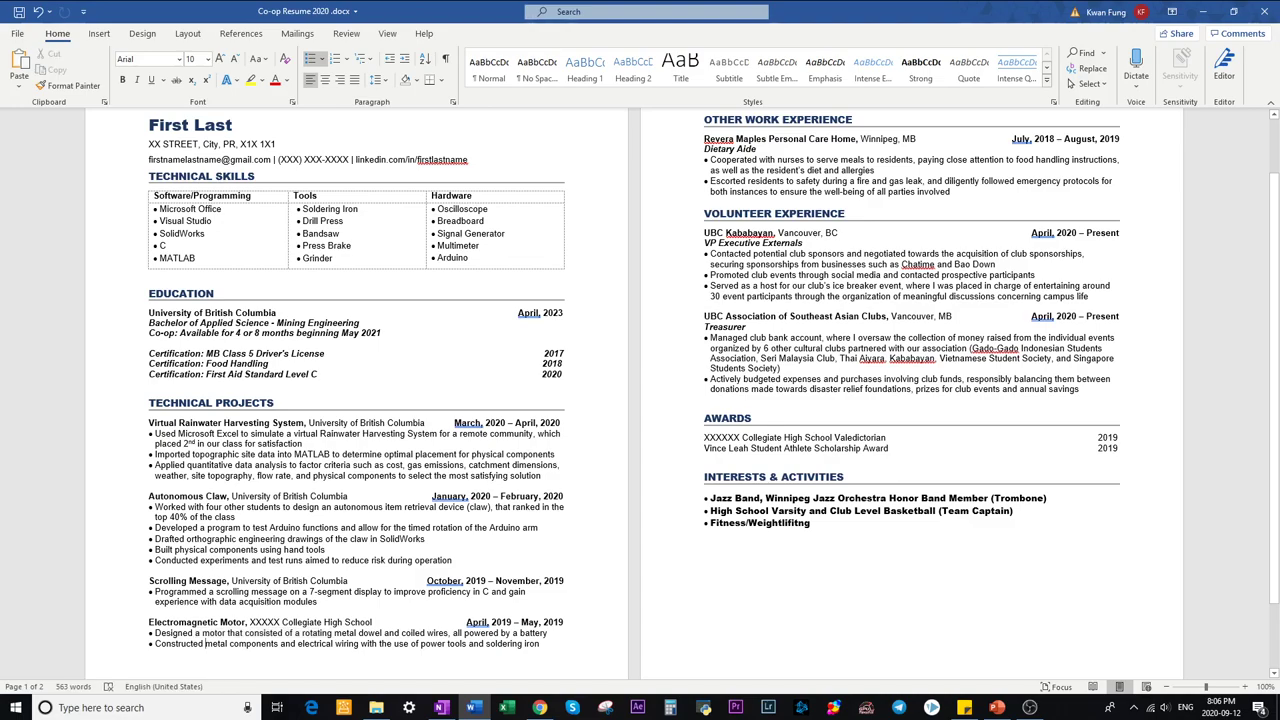
double_click(174, 633)
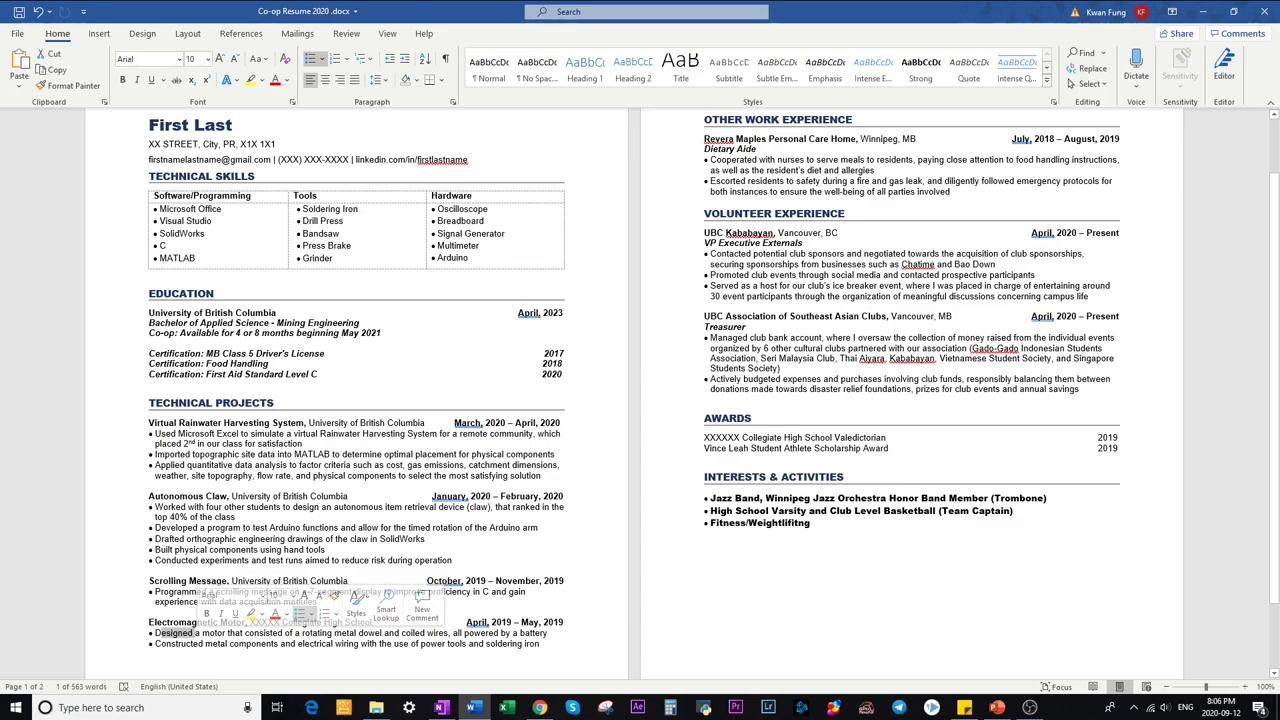
drag(155, 643, 522, 644)
click(422, 644)
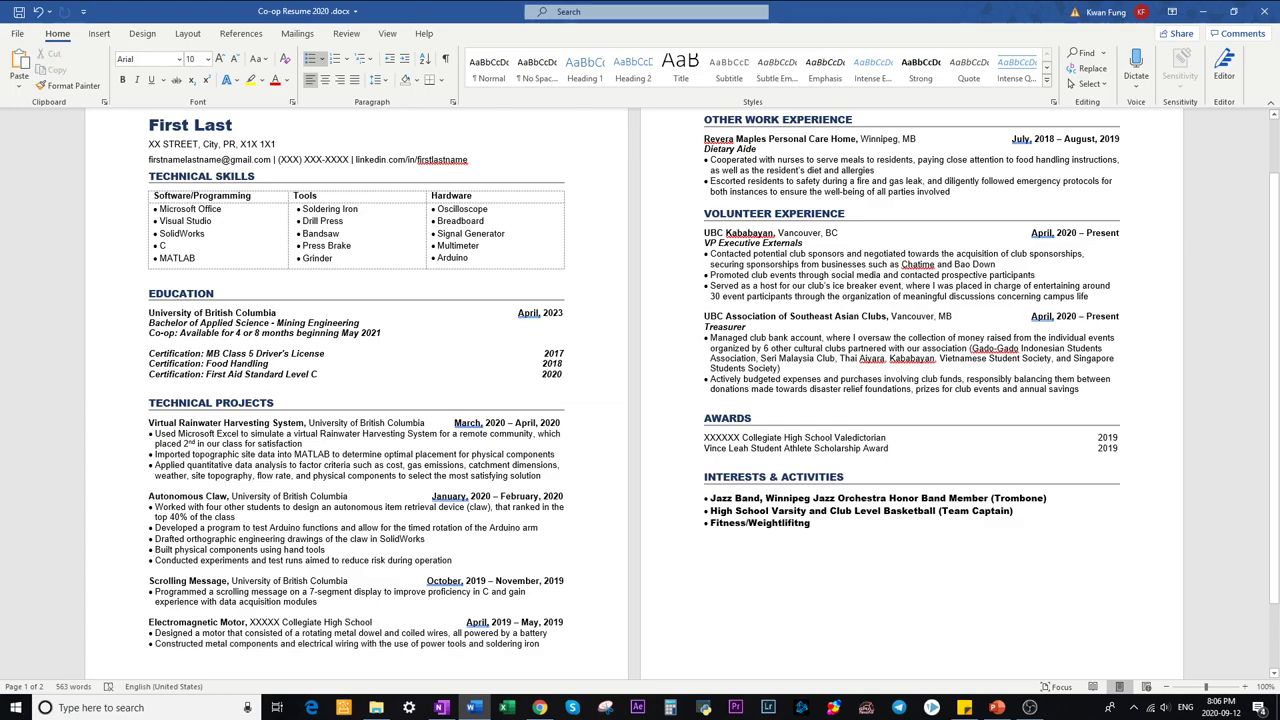
drag(157, 644, 203, 644)
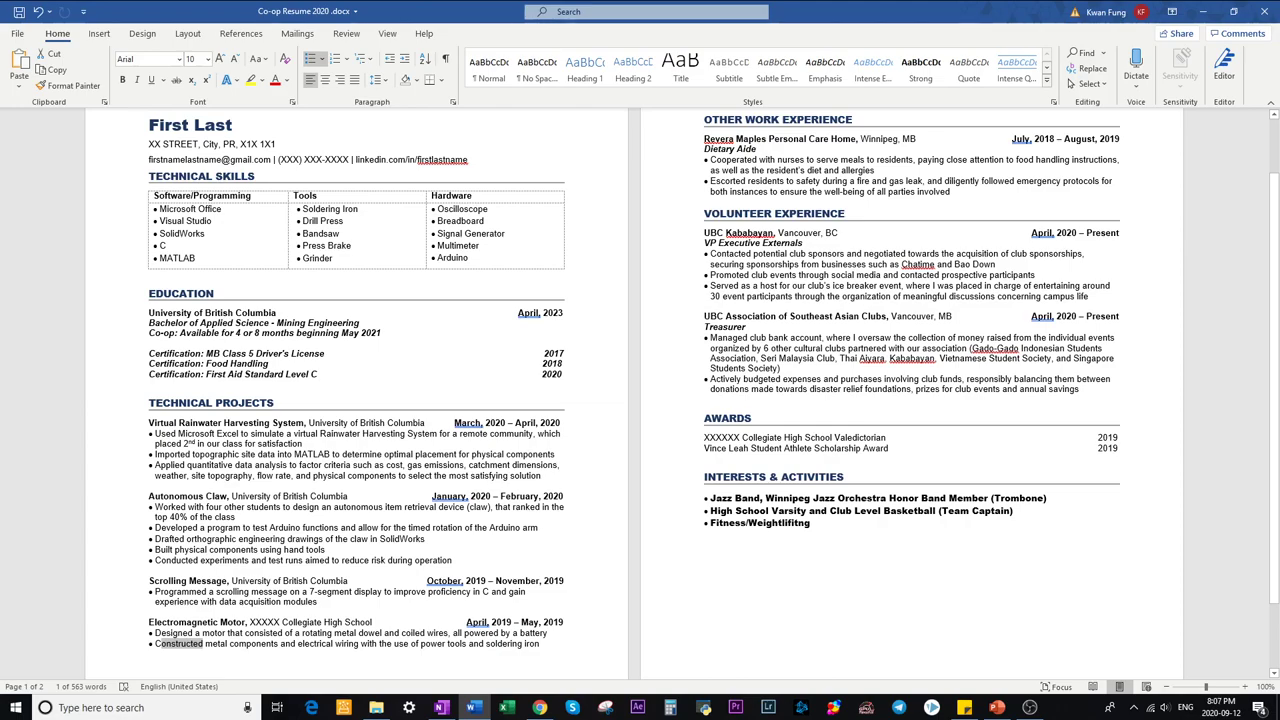
click(527, 643)
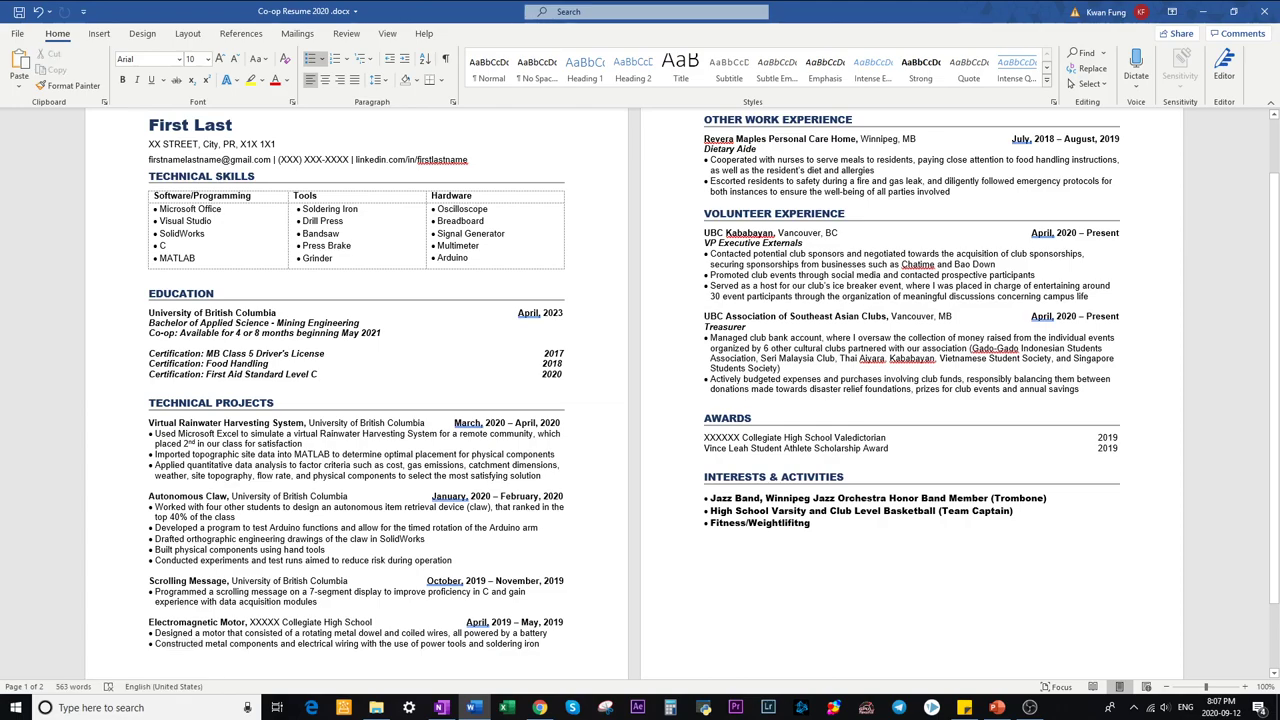
scroll(640, 398, up, 1)
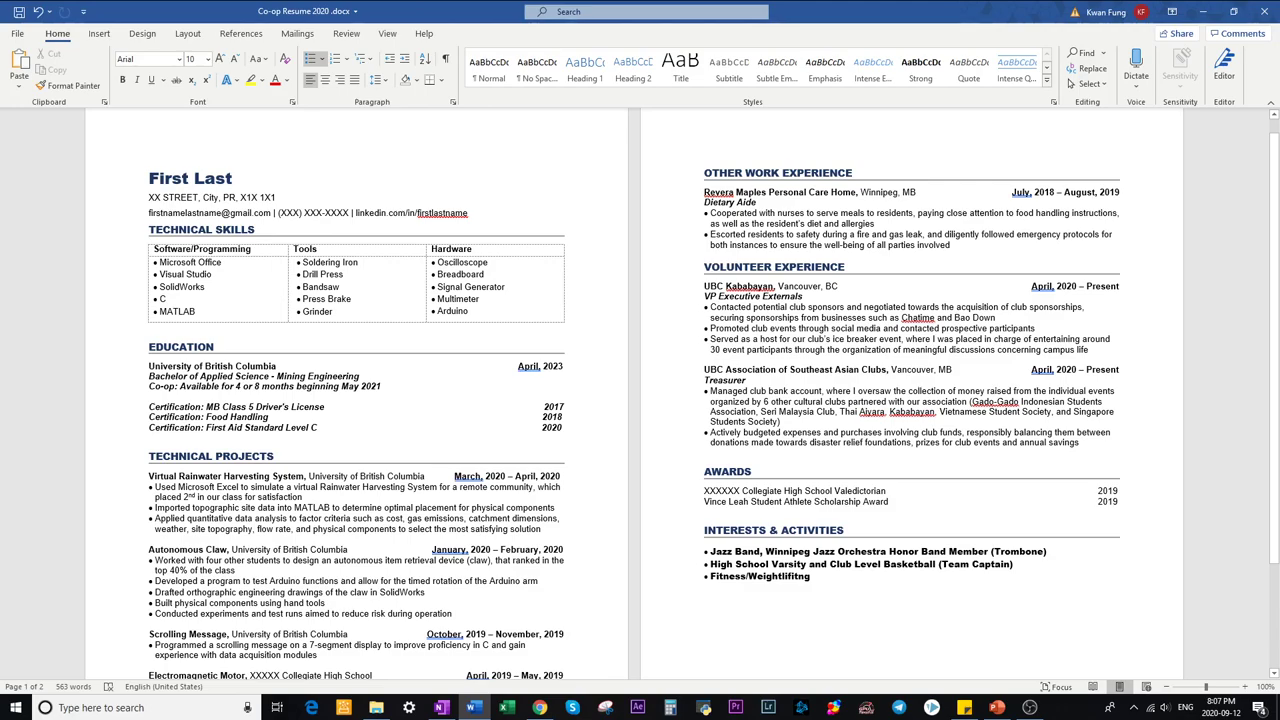
drag(728, 213, 876, 224)
click(908, 234)
drag(710, 213, 880, 224)
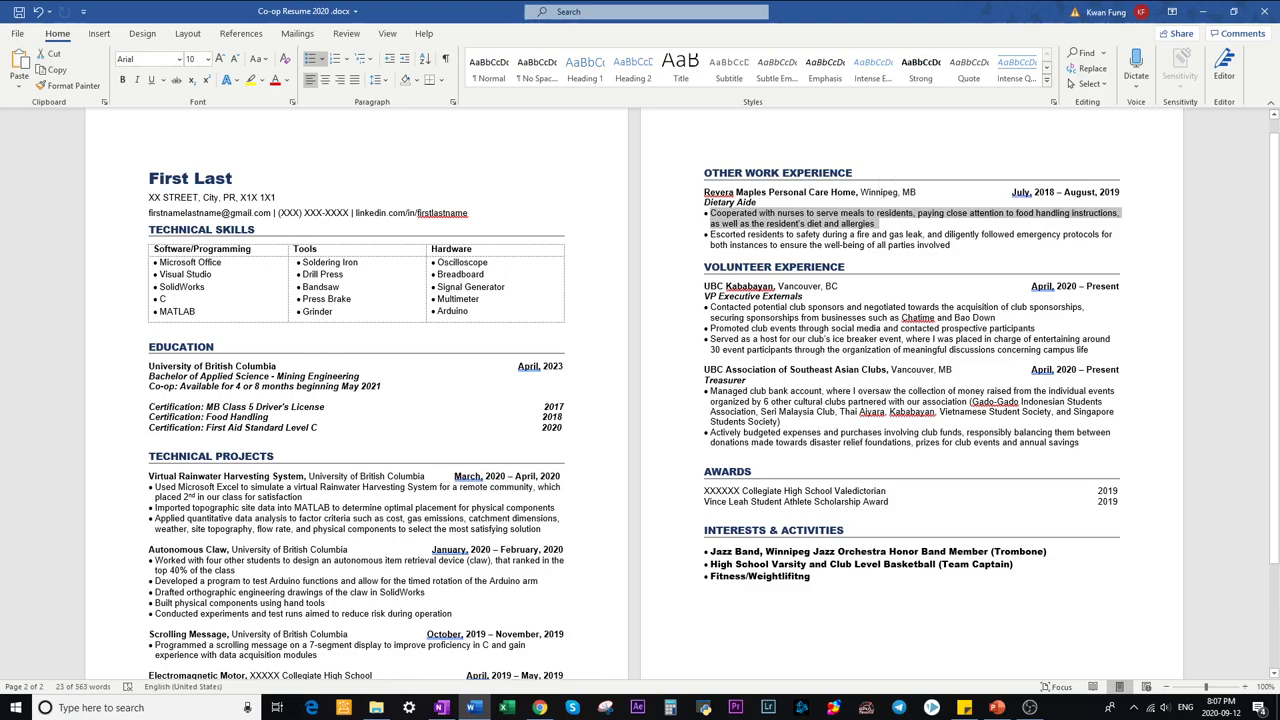
key(Right)
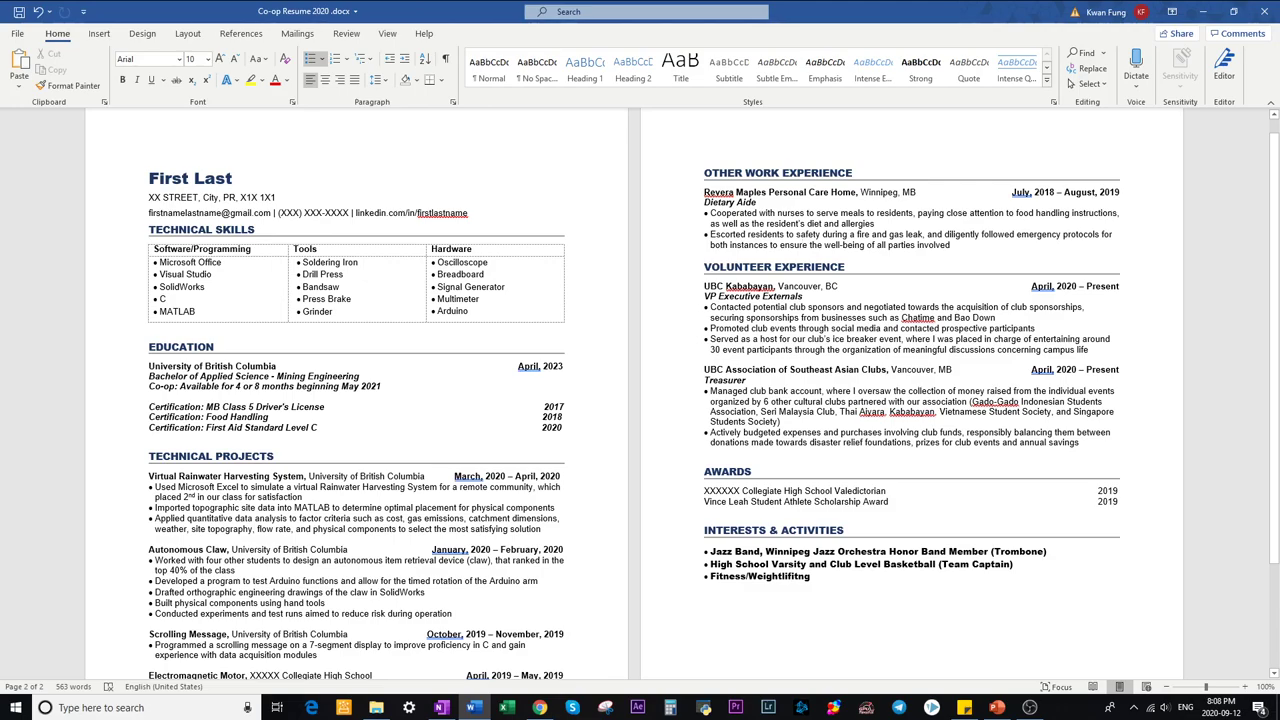
drag(758, 212, 710, 212)
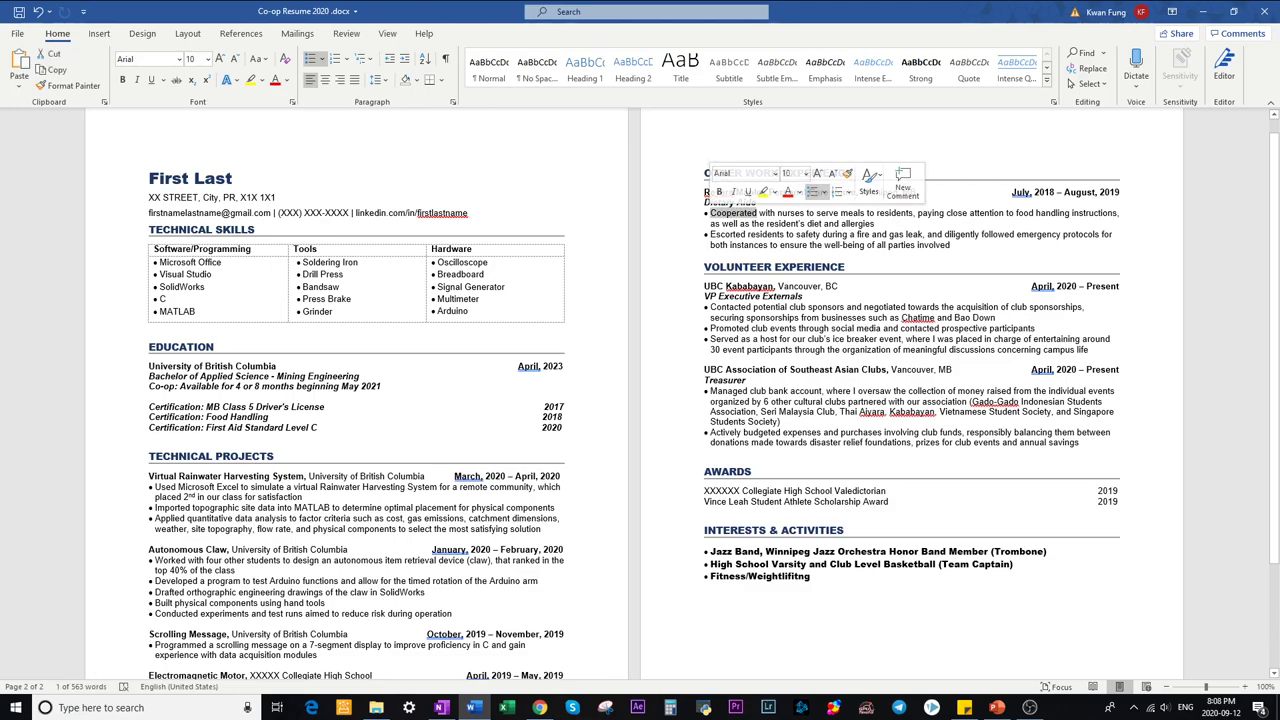
click(782, 244)
drag(711, 234, 951, 245)
click(846, 267)
drag(710, 234, 951, 245)
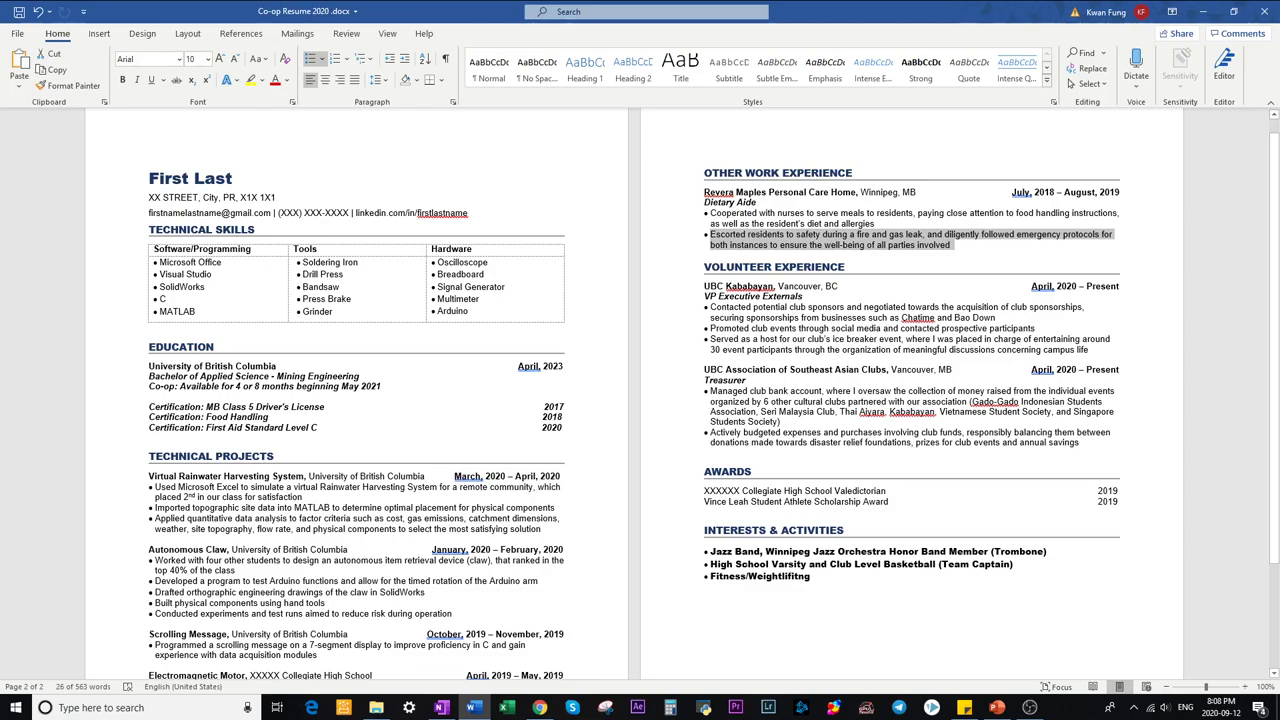
click(951, 244)
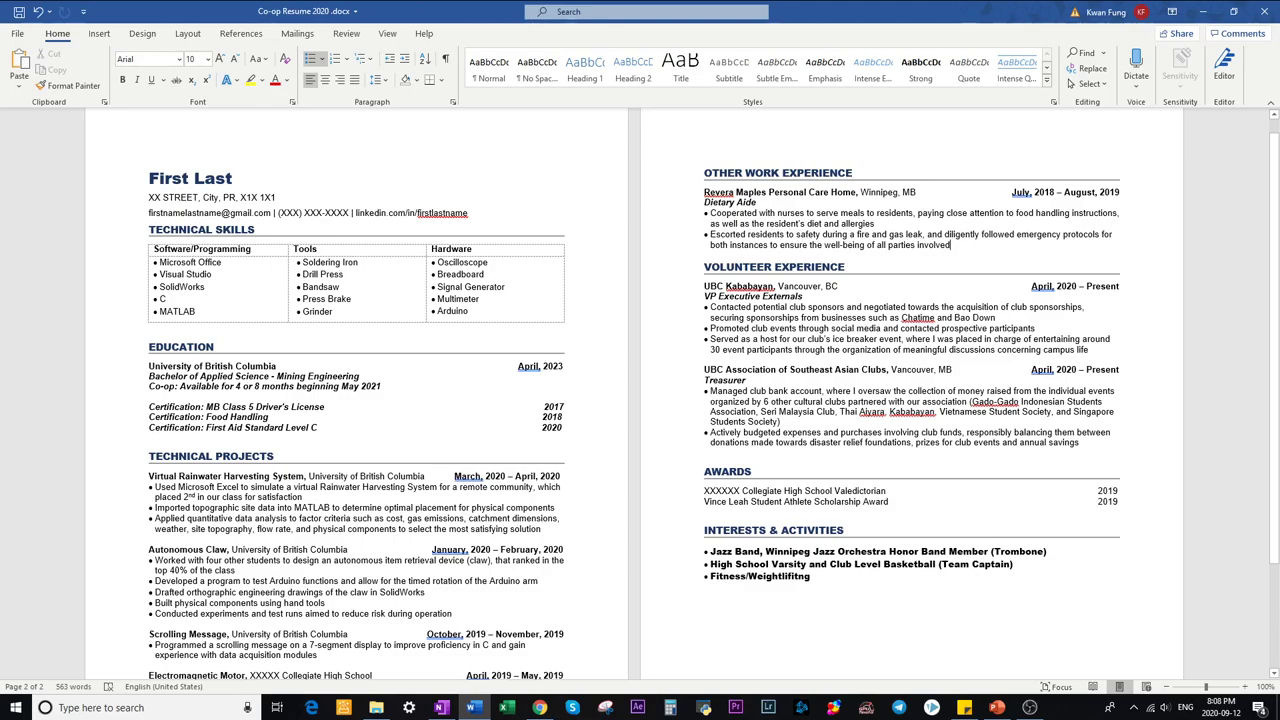
drag(951, 244, 710, 234)
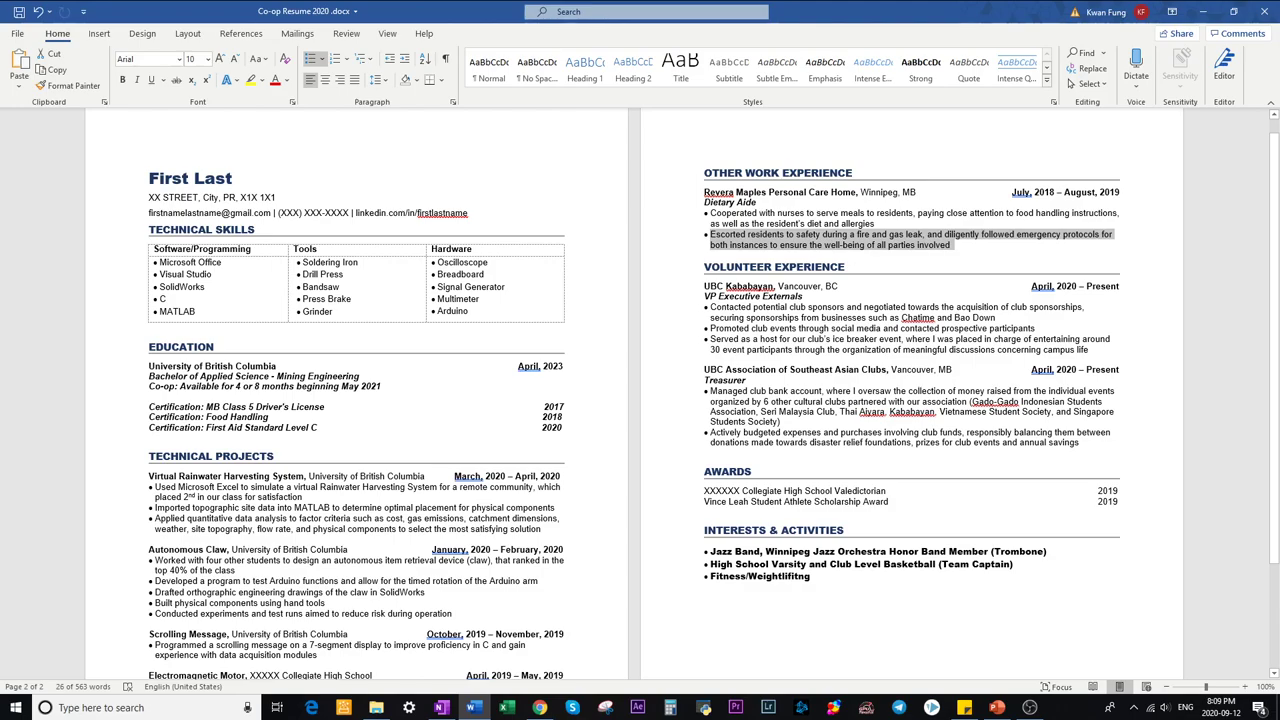
click(851, 317)
scroll(851, 317, down, 2)
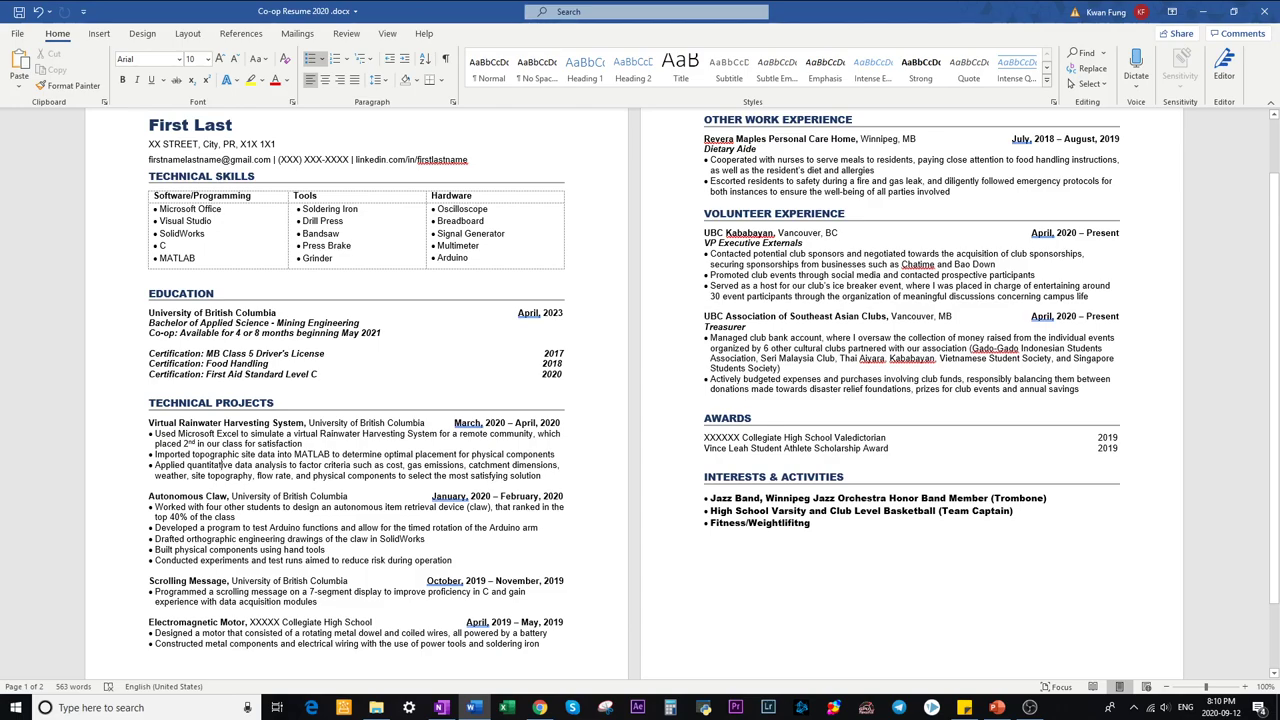
drag(753, 254, 878, 286)
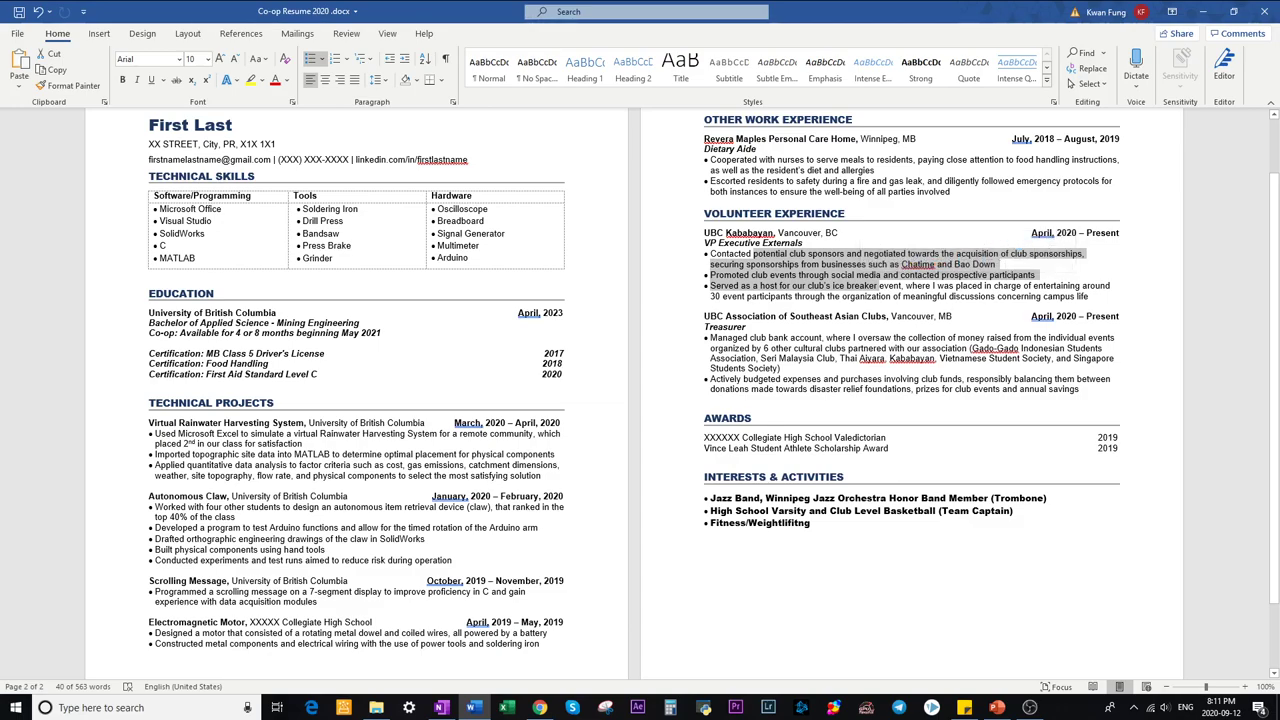
Step: Highlight the Promoted club events, Contacted potential club sponsors and Served as a host bullets in turn
click(742, 254)
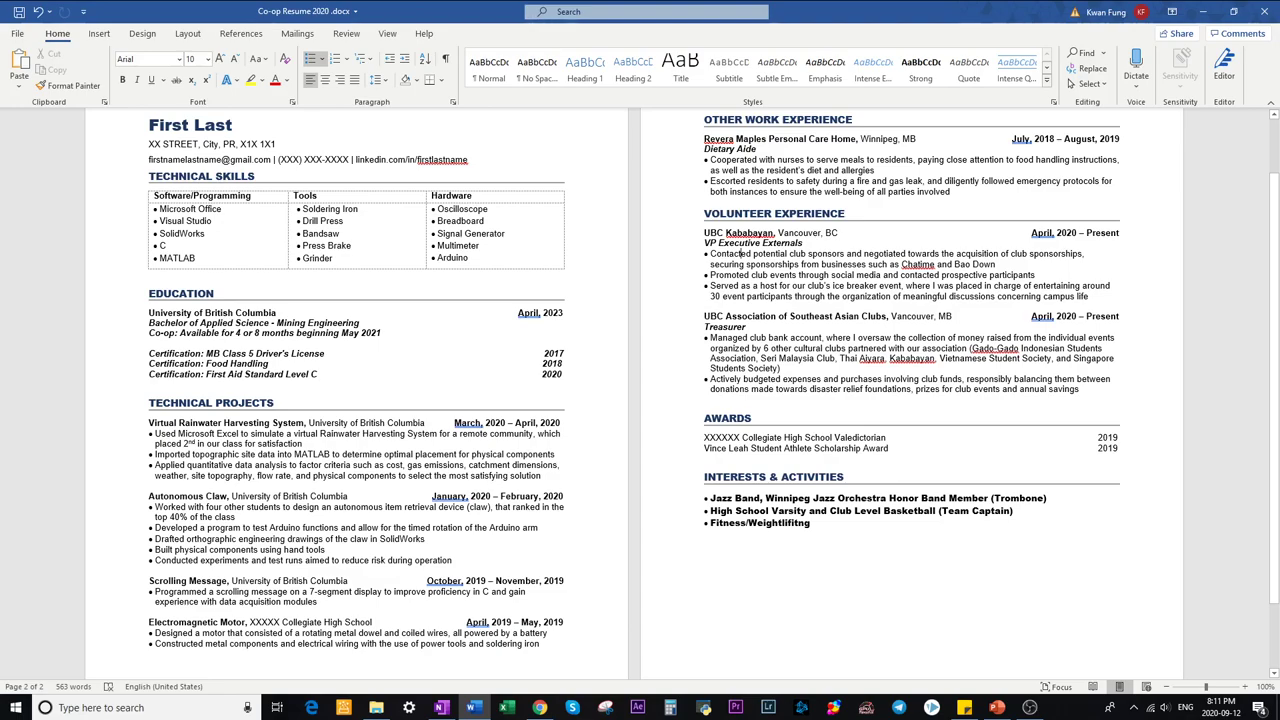
drag(710, 275, 1038, 275)
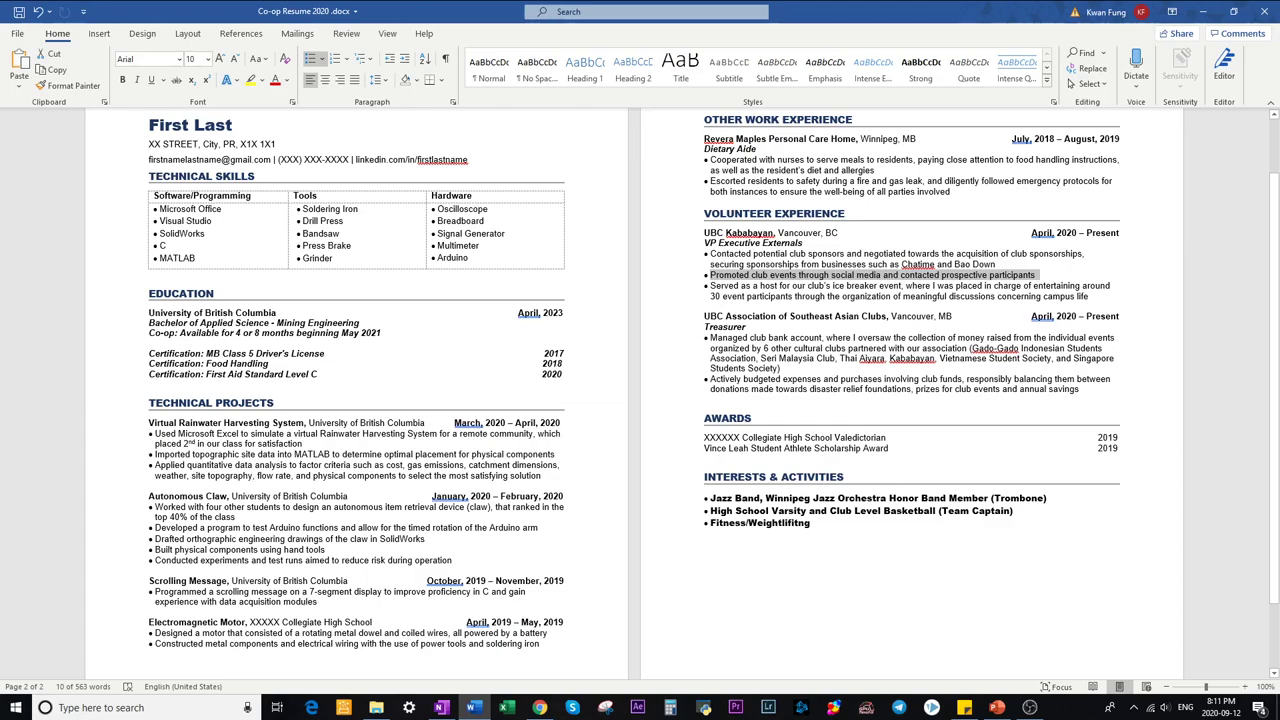
drag(710, 254, 997, 264)
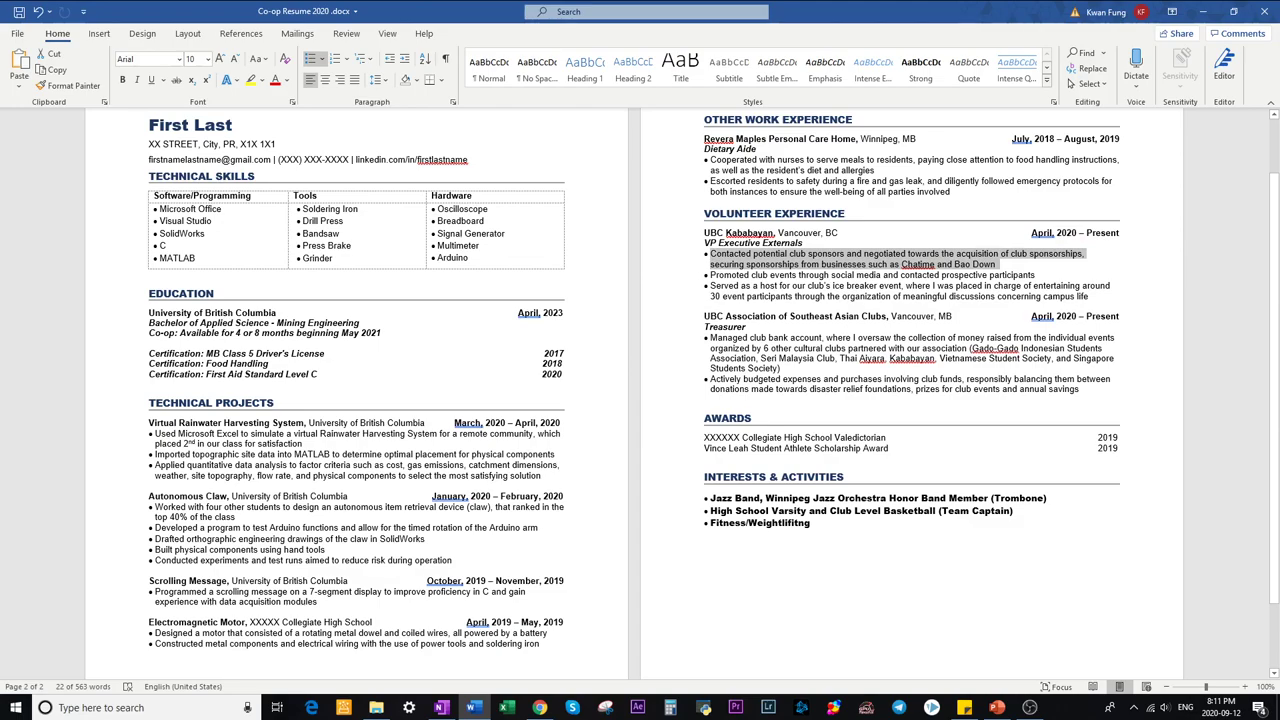
drag(710, 286, 1092, 296)
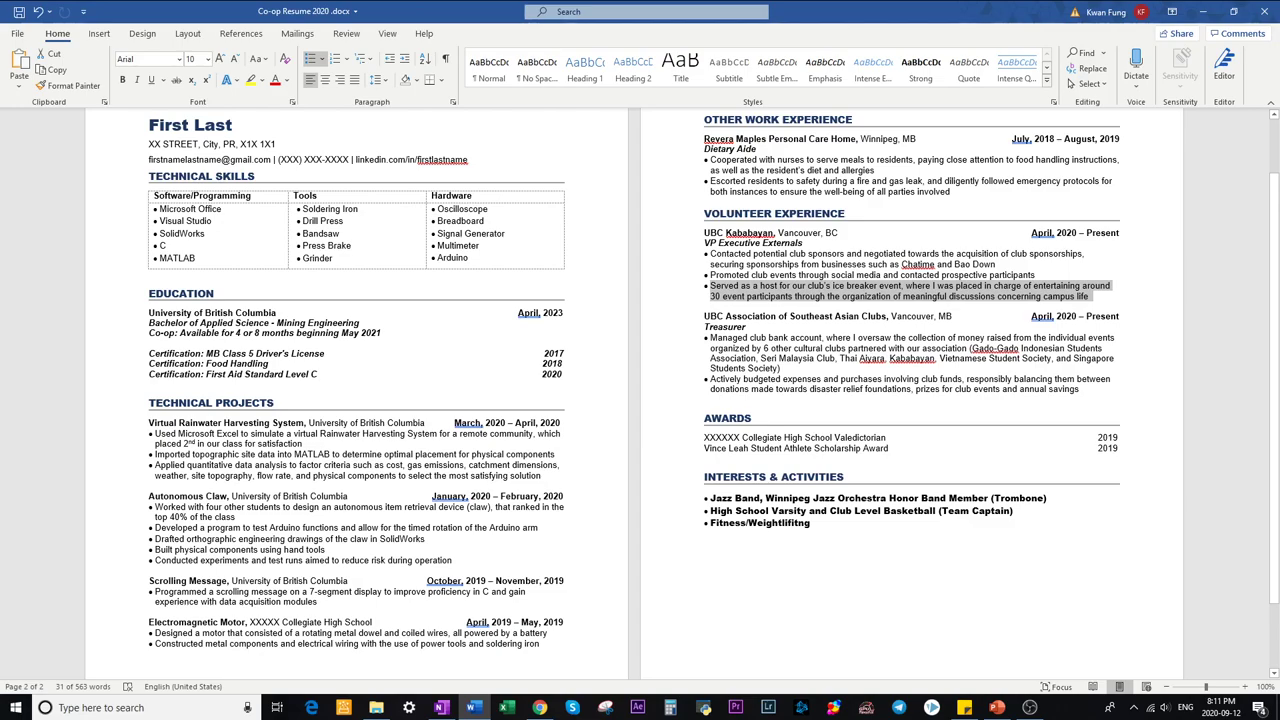
Step: Select the host bullet's trailing clause from 'where I was placed in charge' to its end
click(718, 286)
drag(710, 286, 900, 286)
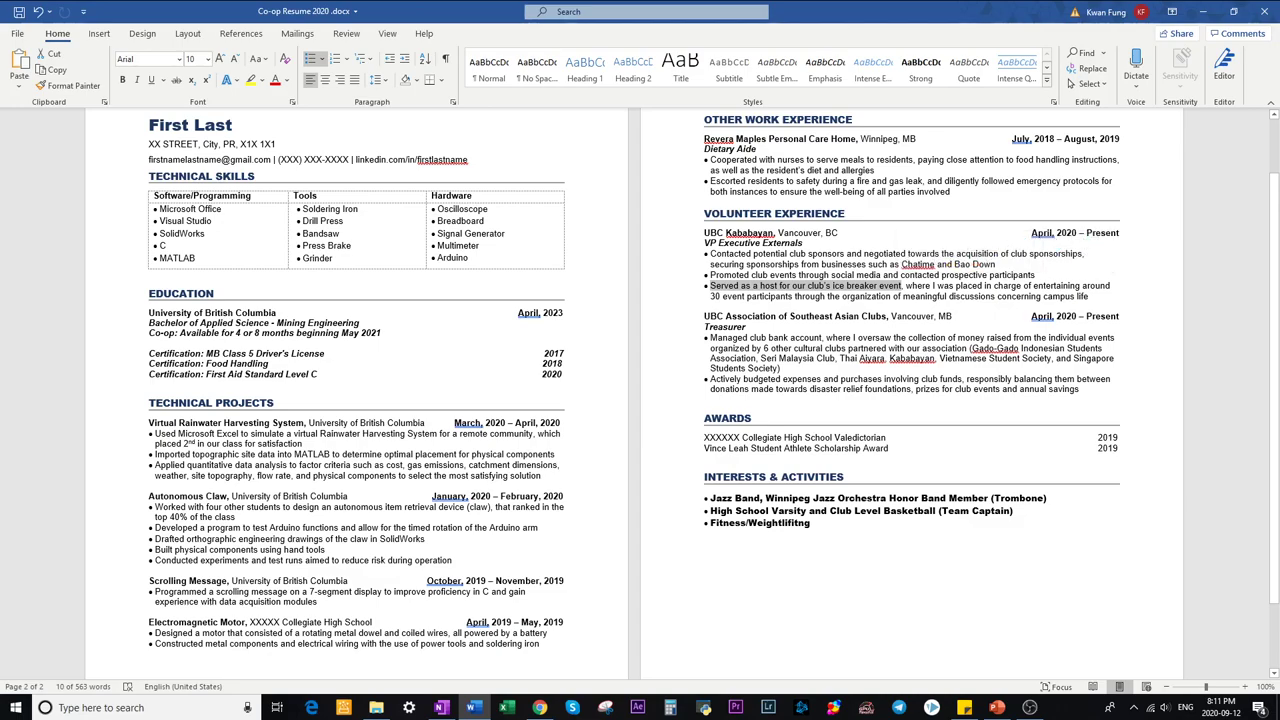
drag(906, 286, 1090, 297)
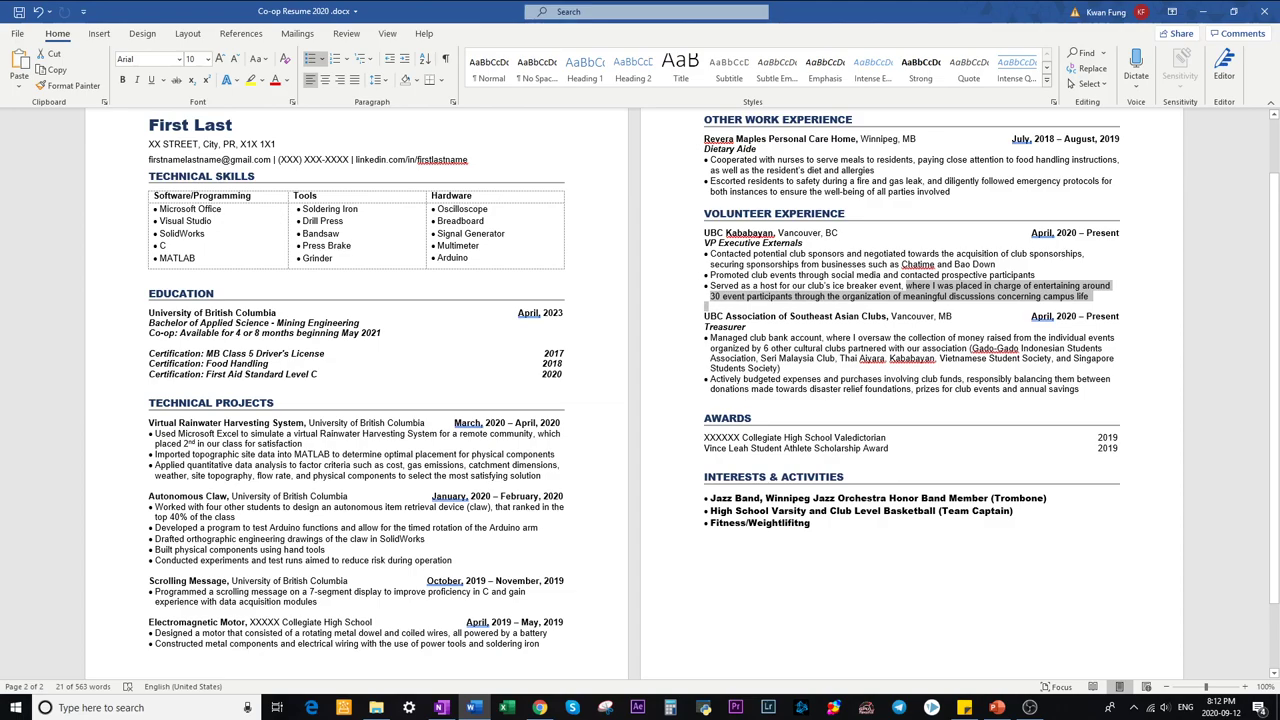
click(802, 358)
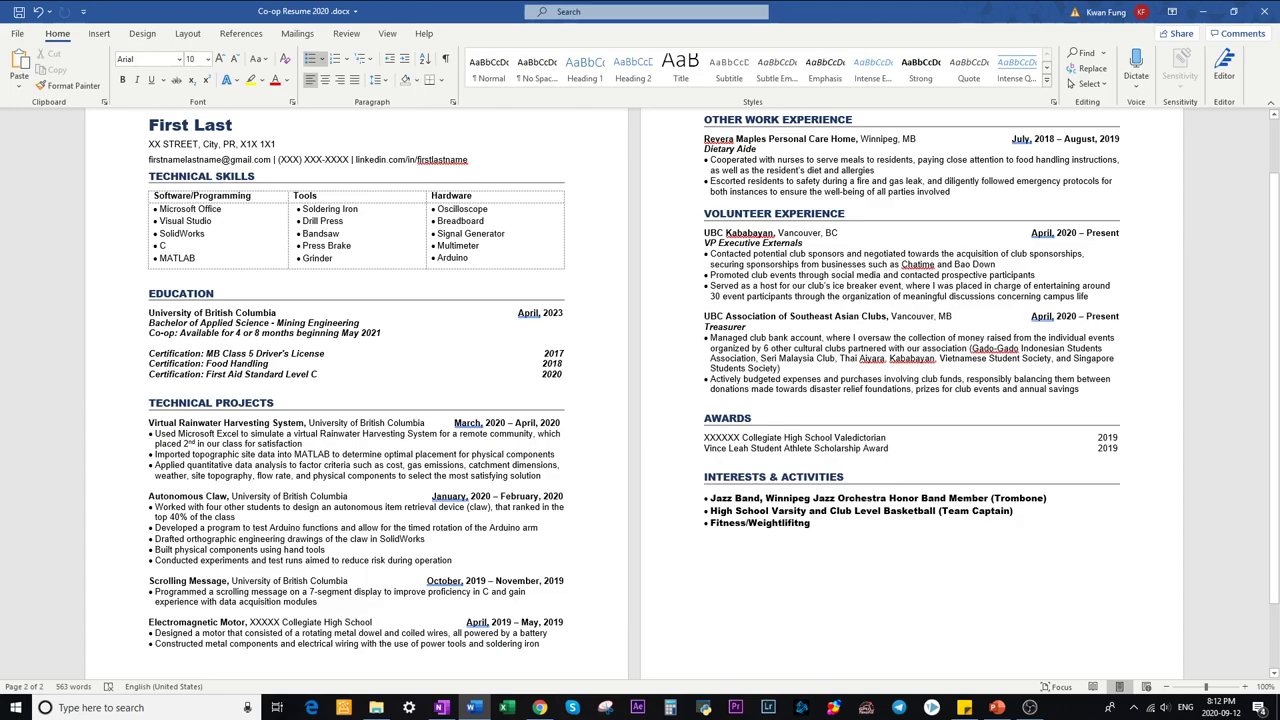
drag(938, 316, 950, 316)
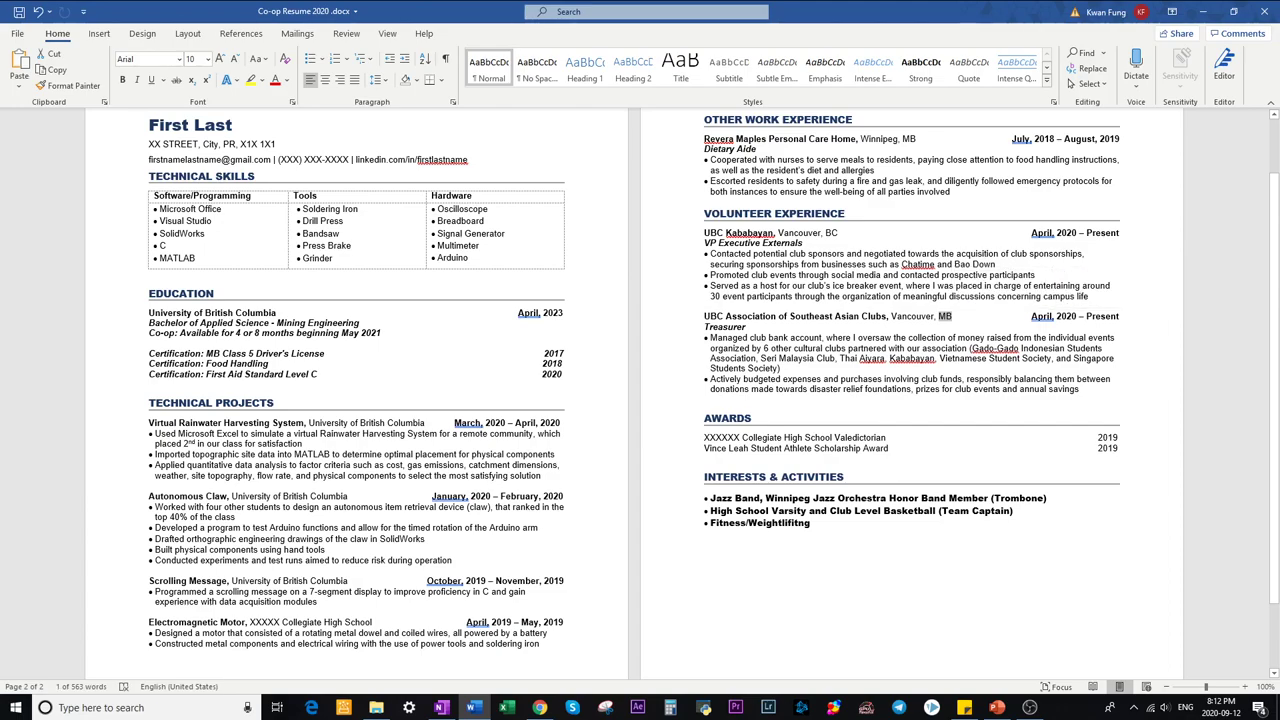
drag(710, 338, 1116, 338)
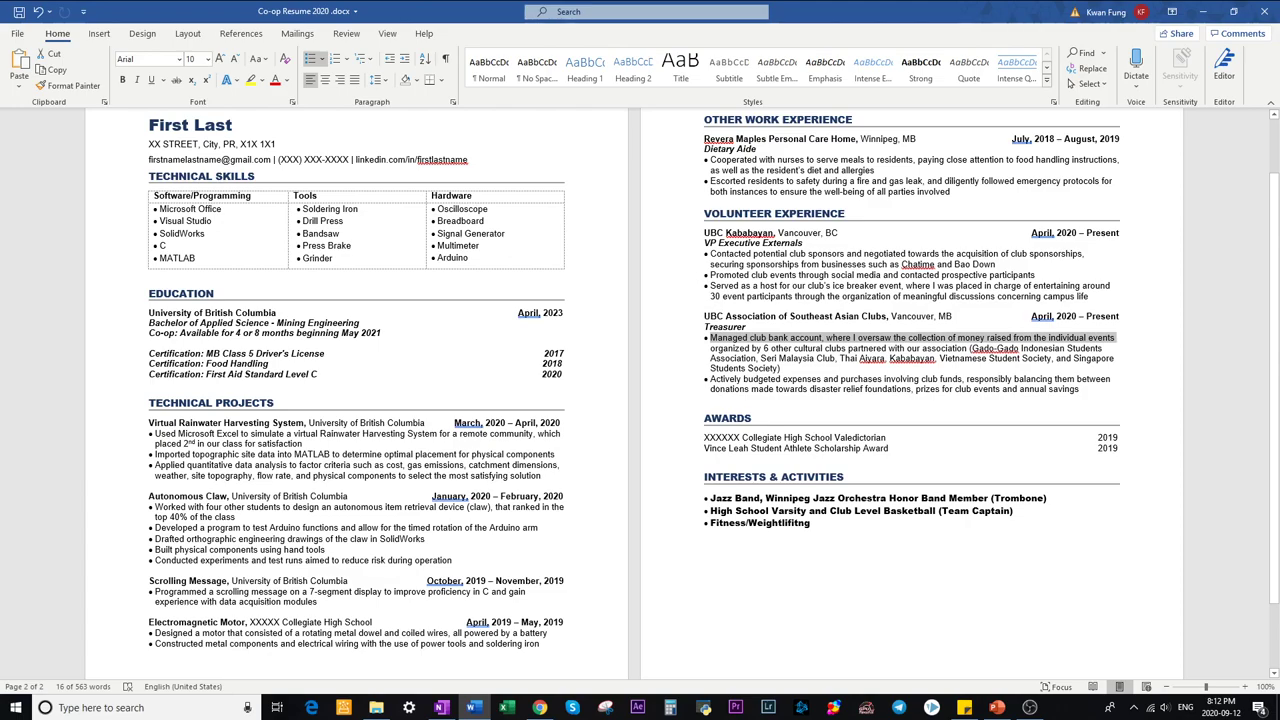
drag(710, 348, 967, 348)
key(Right)
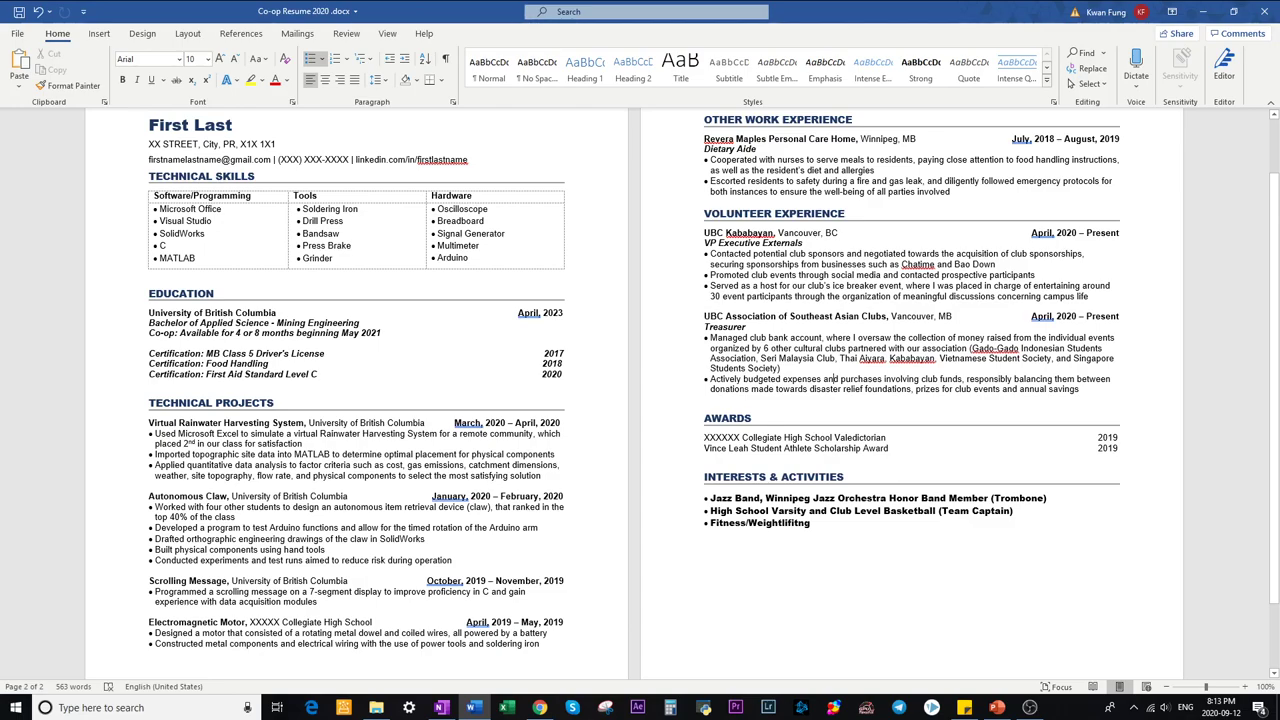
drag(791, 338, 1115, 338)
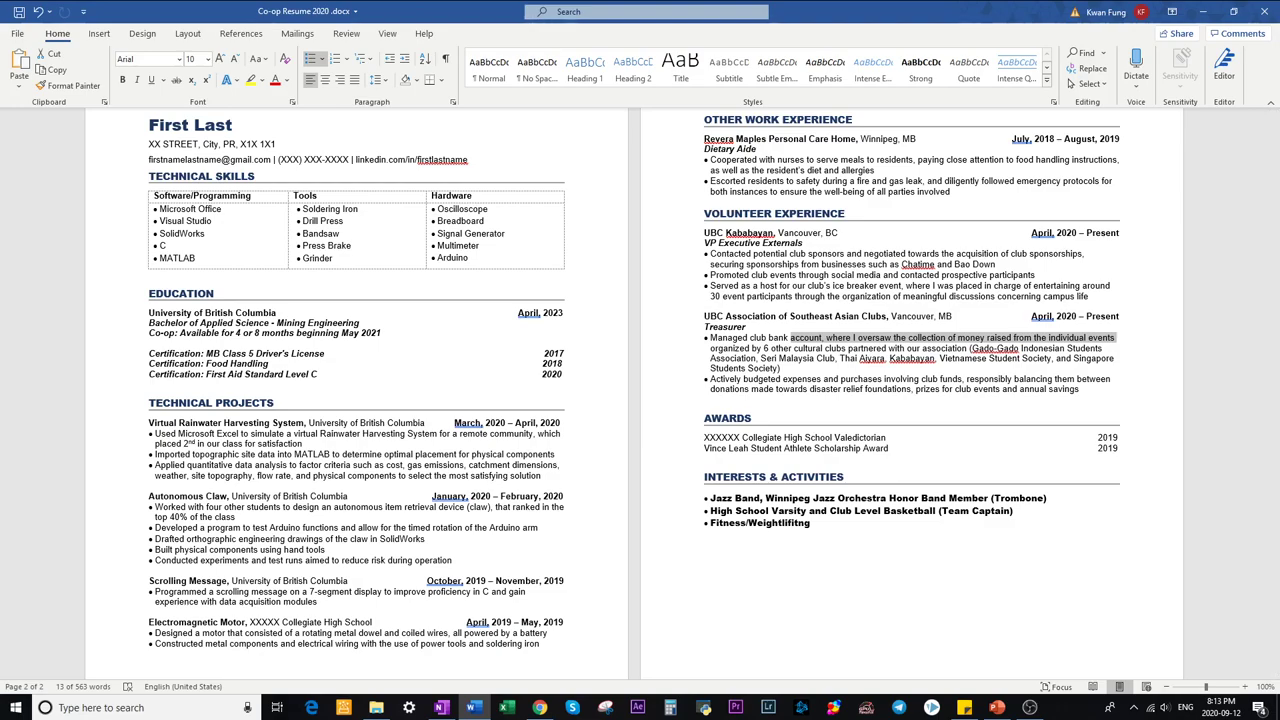
key(Right)
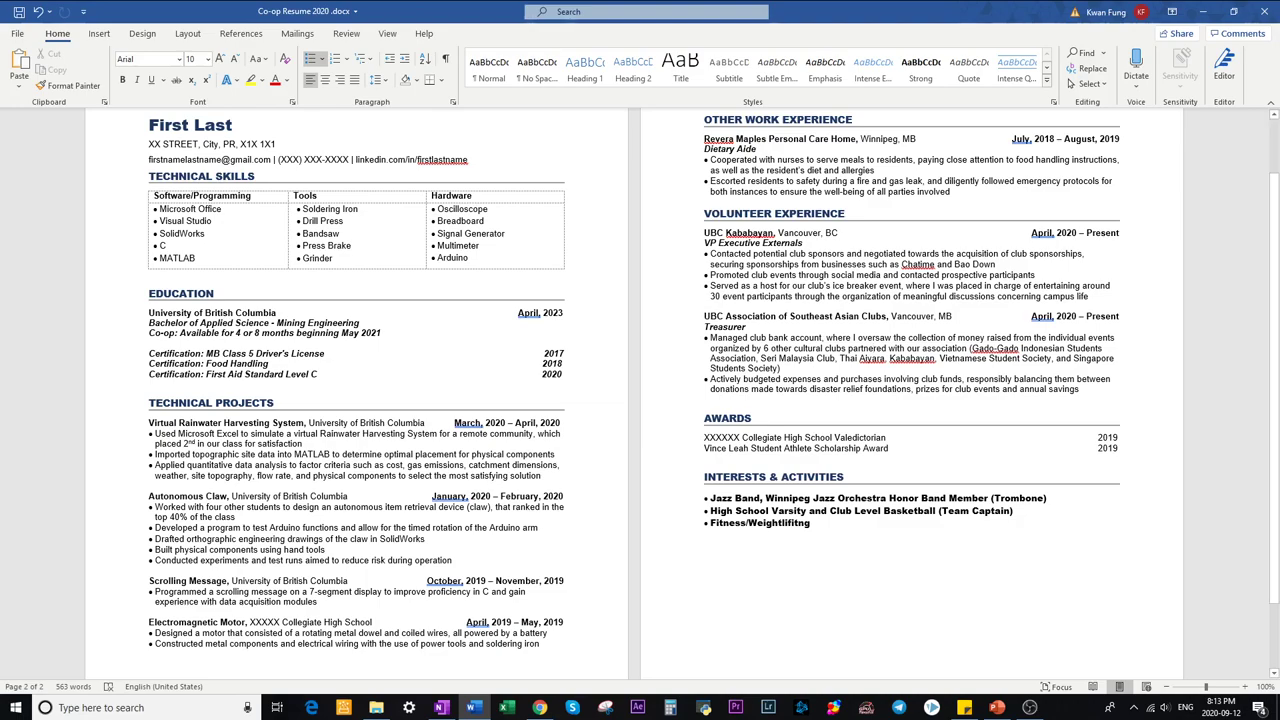
drag(826, 338, 968, 349)
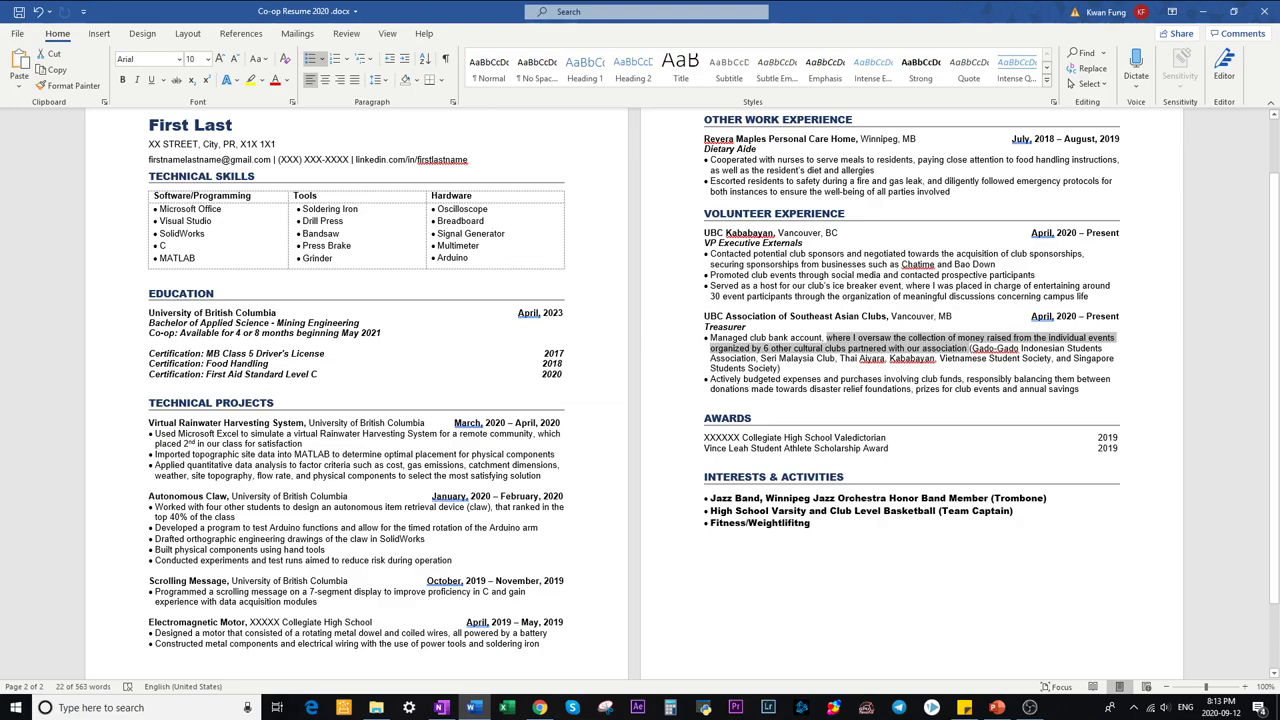
key(Right)
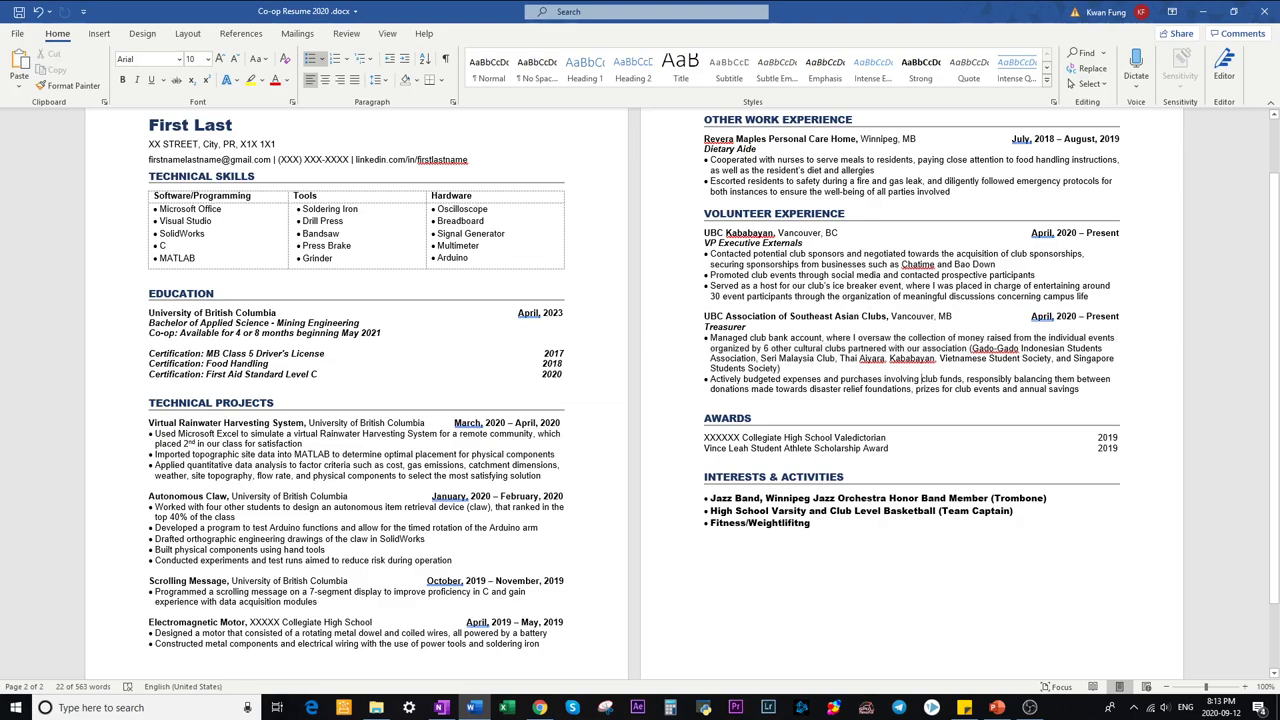
drag(858, 338, 986, 338)
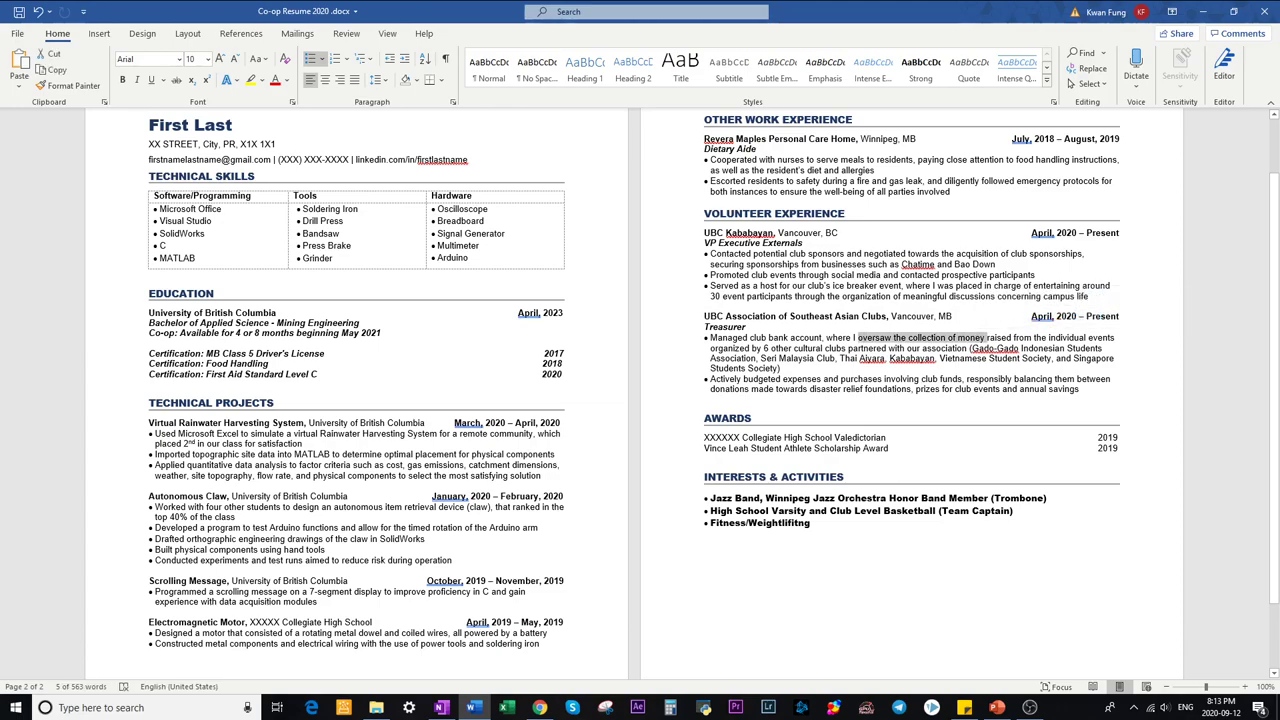
drag(1014, 338, 964, 348)
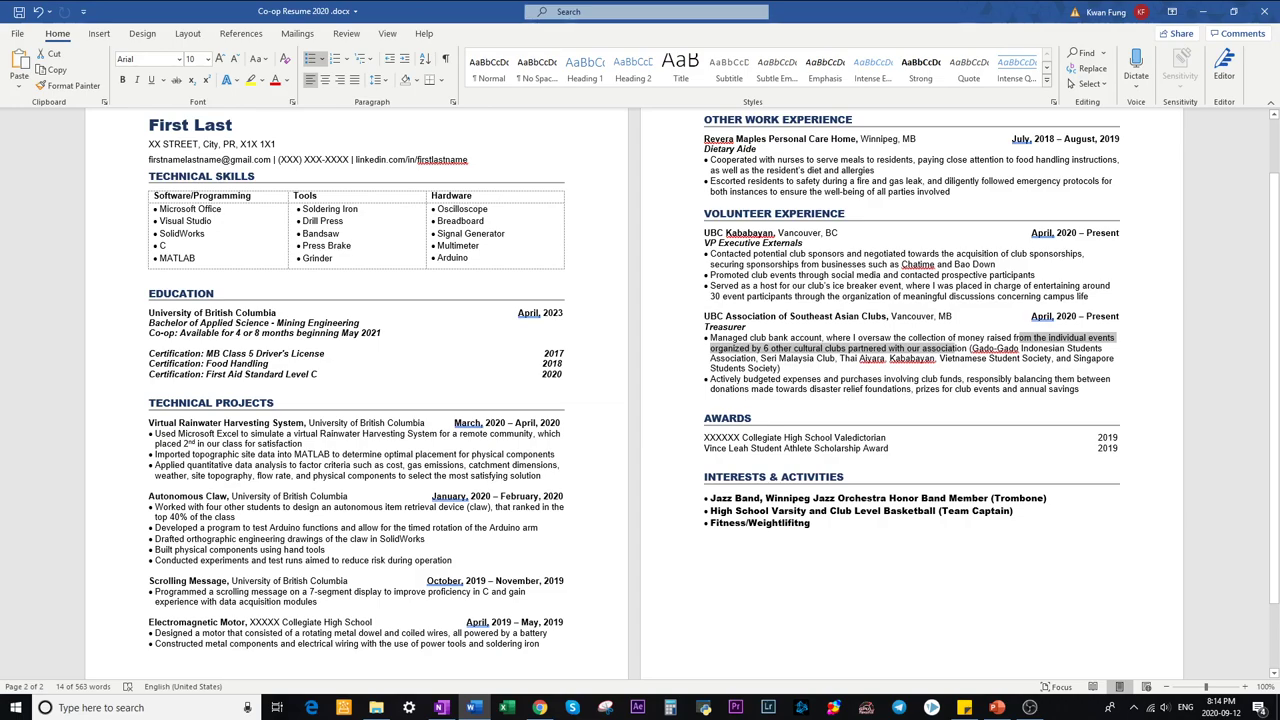
click(710, 379)
key(ctrl+shift+Right)
key(ctrl+shift+Right)
key(ctrl+shift+Right)
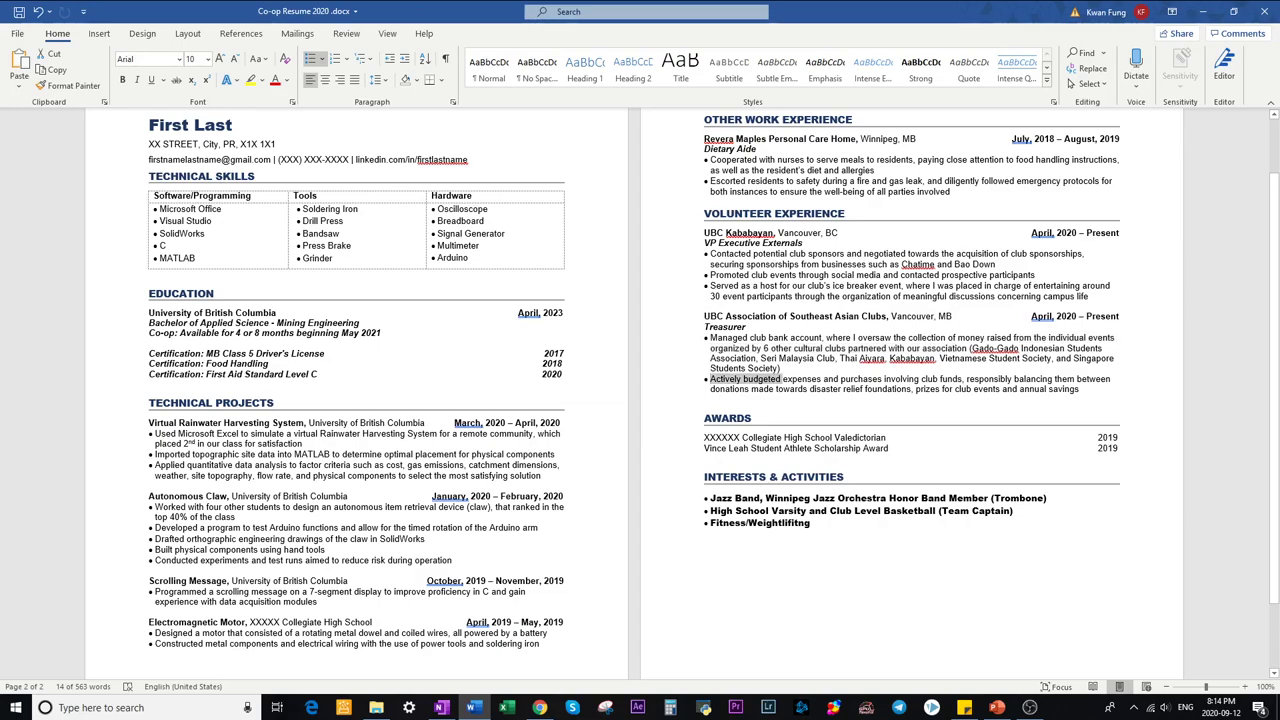
key(ctrl+shift+Right)
key(ctrl+shift+Right)
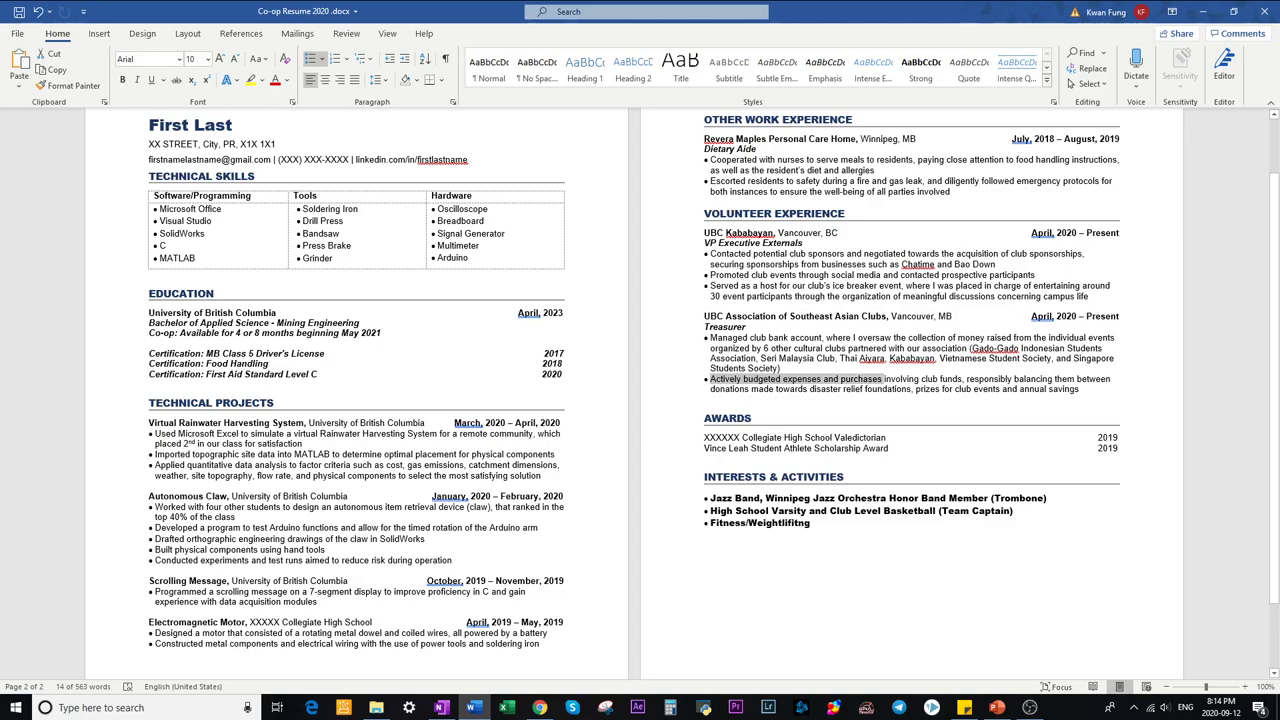
key(ctrl+shift+Right)
key(ctrl+shift+Right)
key(ctrl+shift+Right)
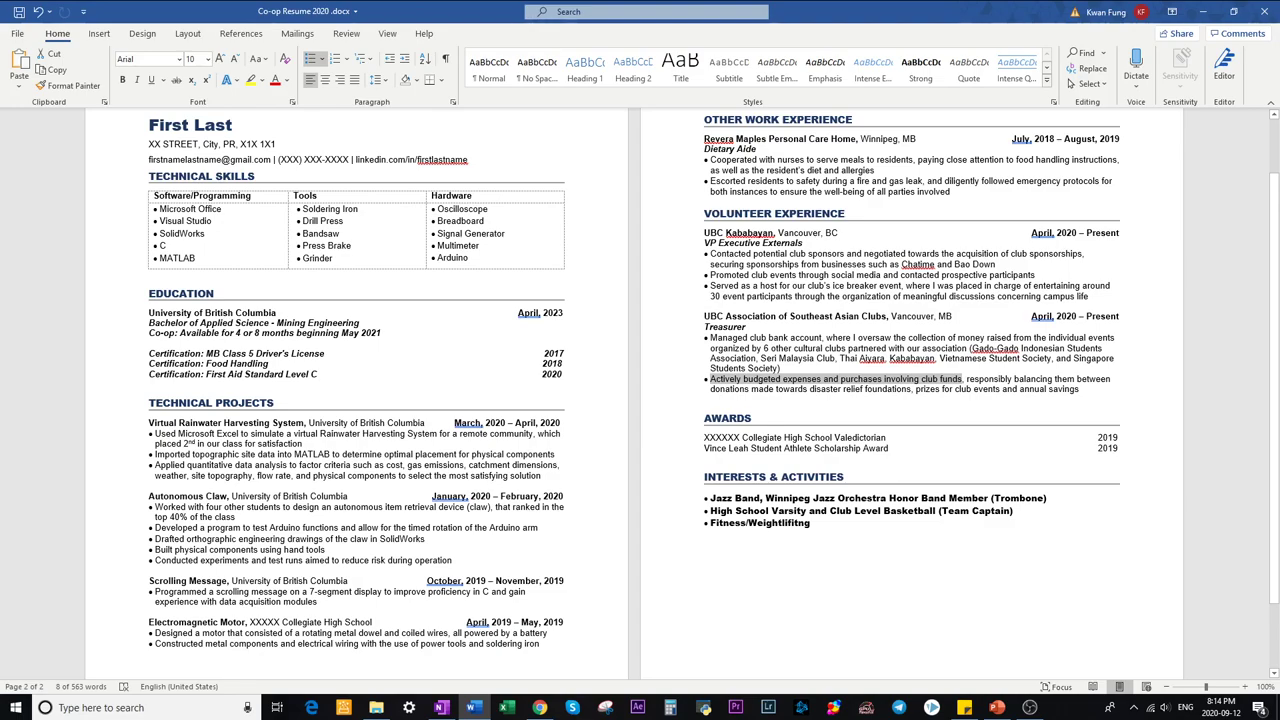
drag(1080, 389, 711, 389)
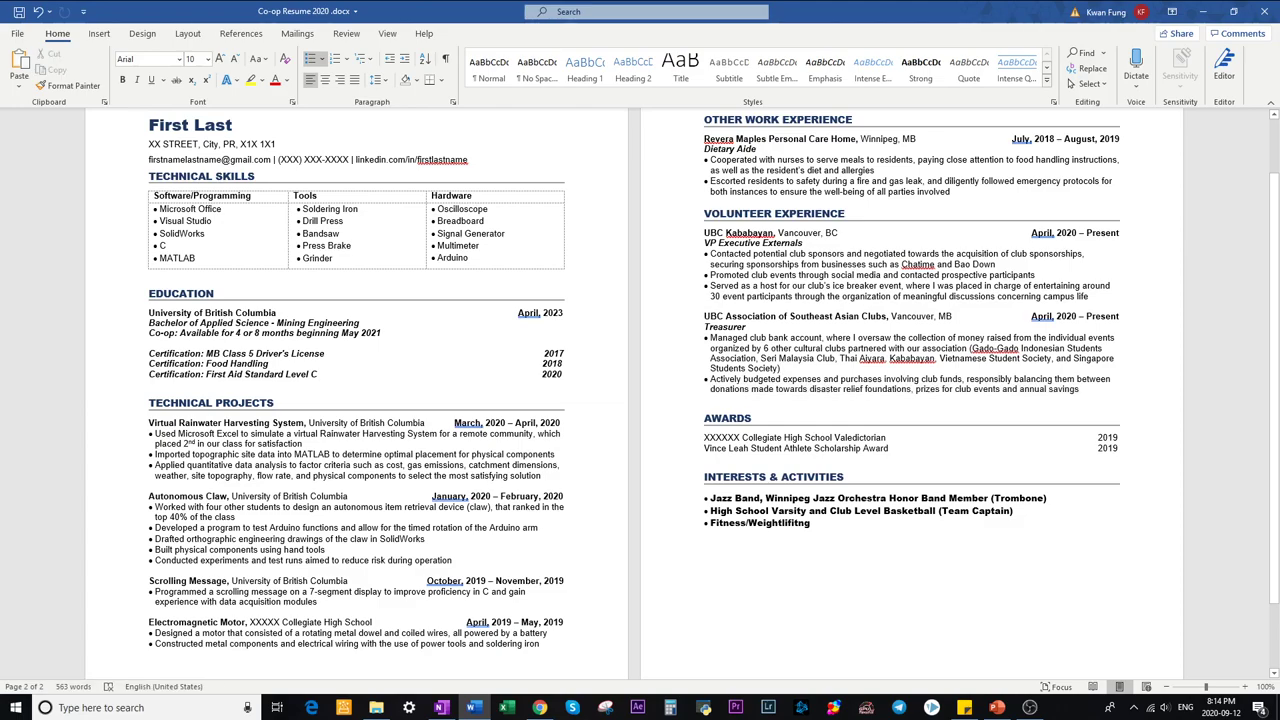
drag(970, 348, 781, 368)
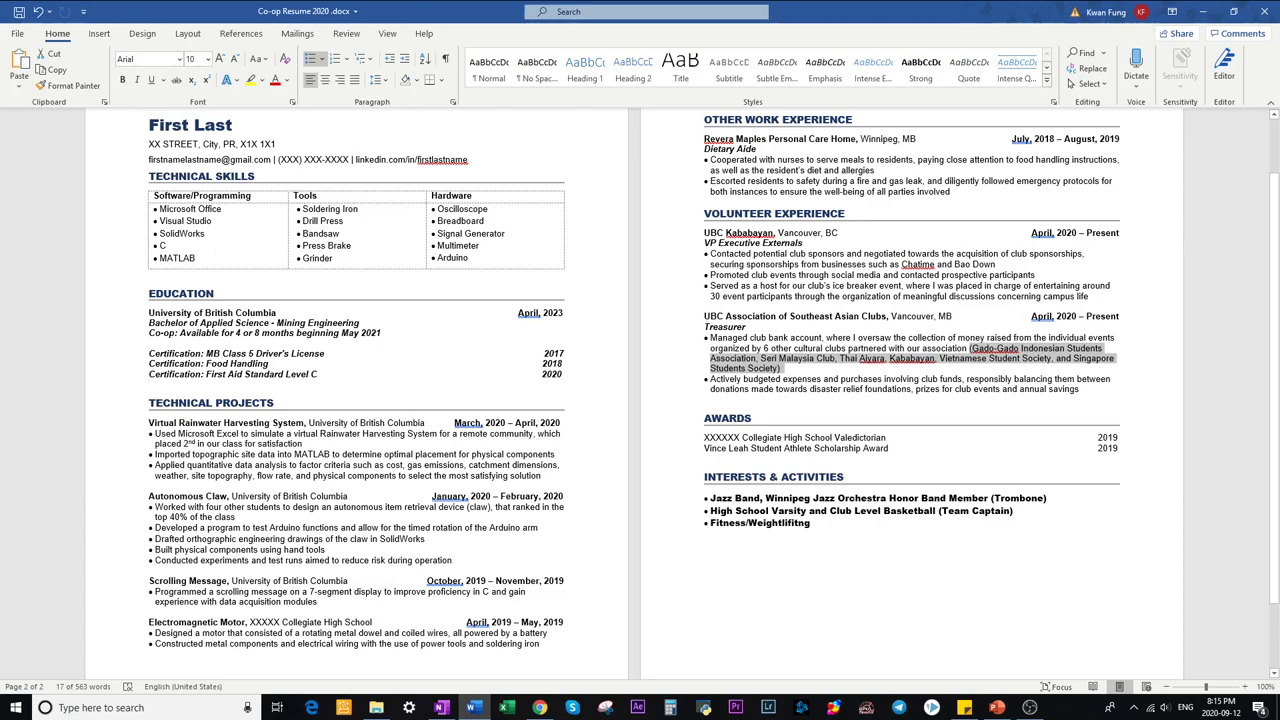
drag(1080, 389, 711, 380)
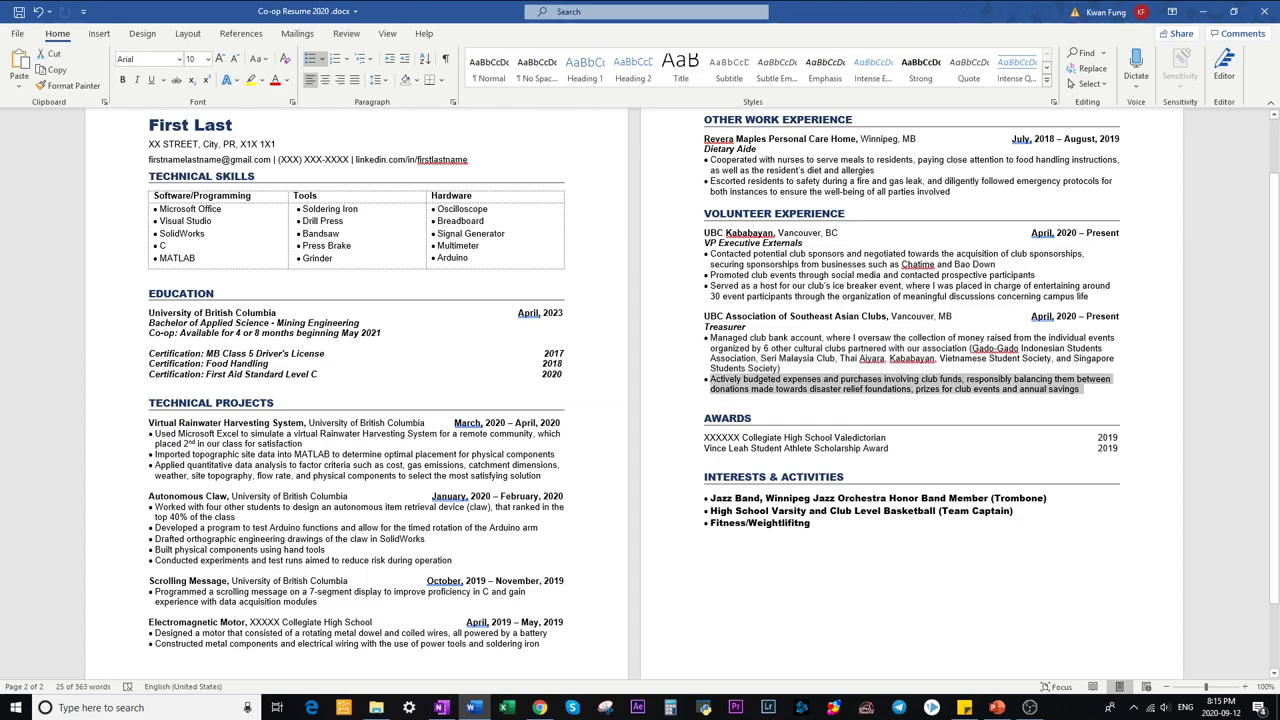
click(776, 389)
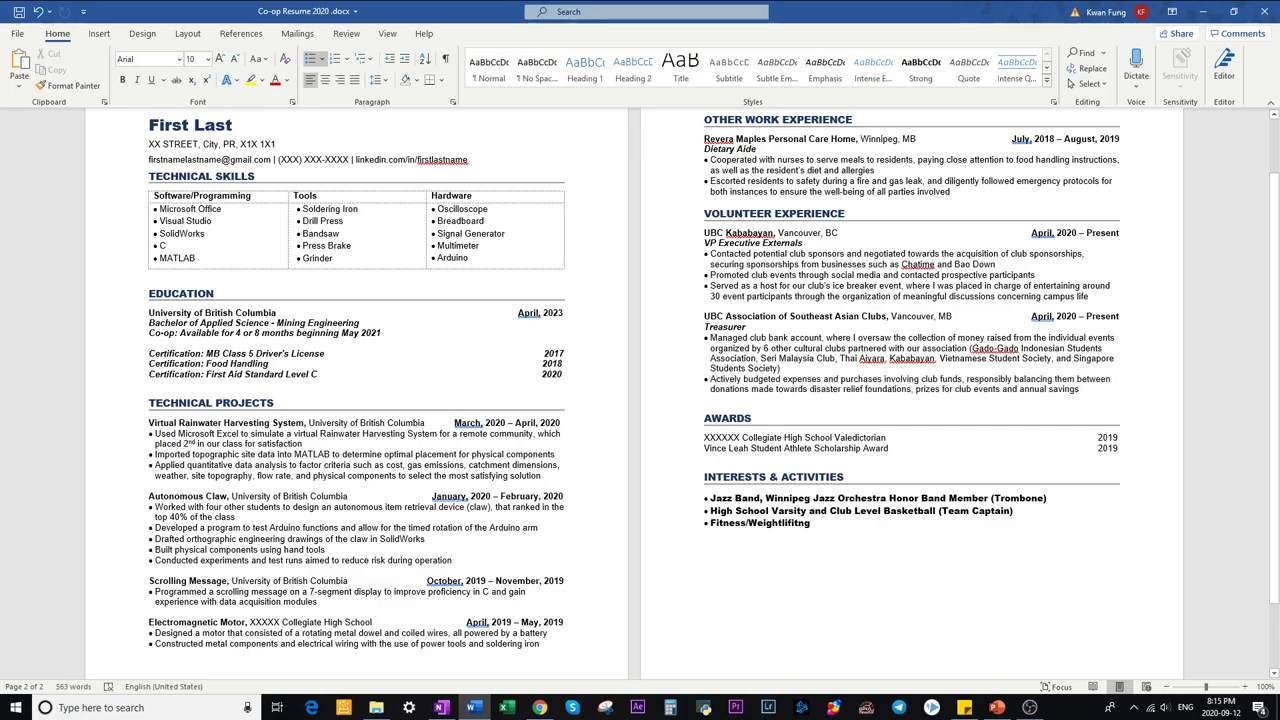
drag(710, 379, 966, 379)
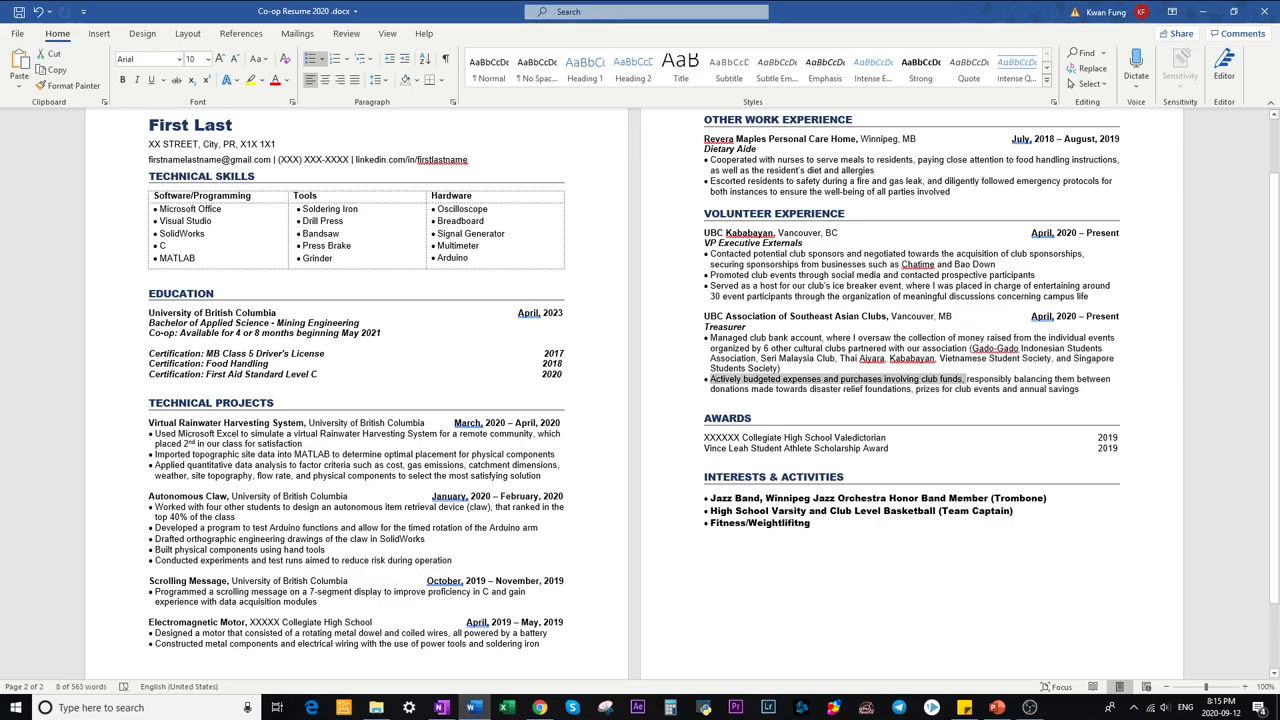
drag(711, 338, 822, 338)
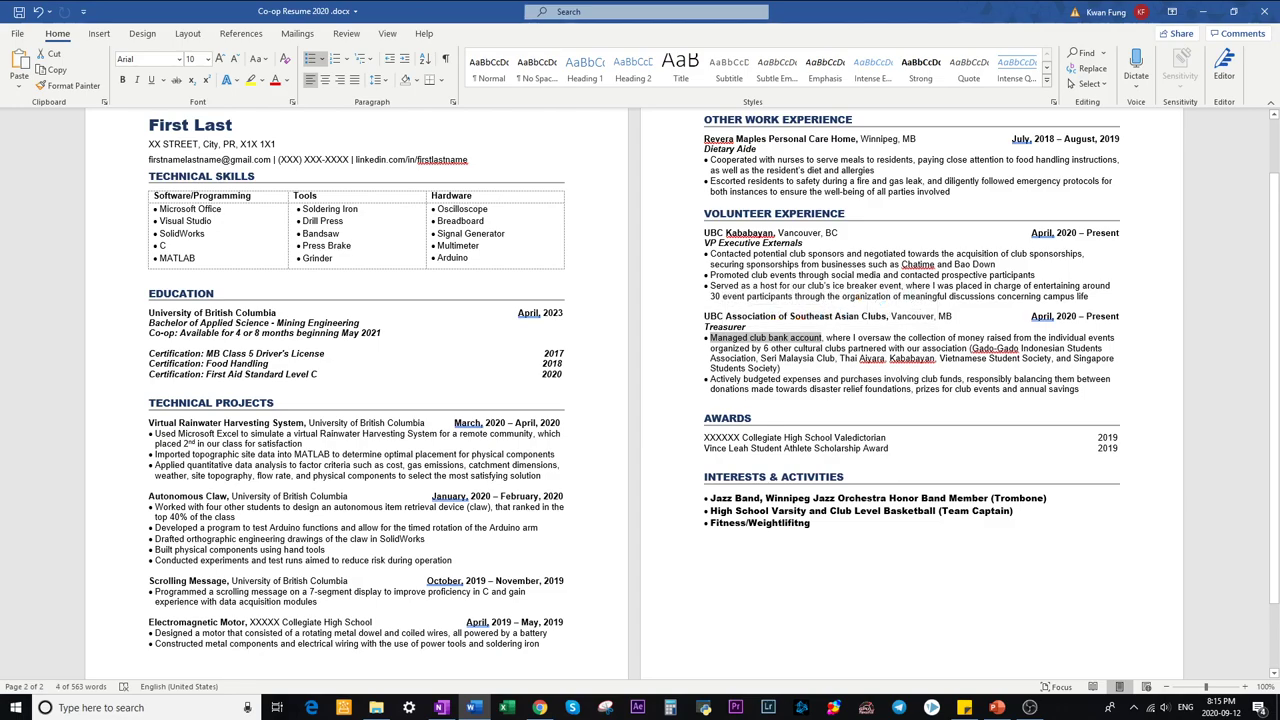
drag(826, 338, 781, 368)
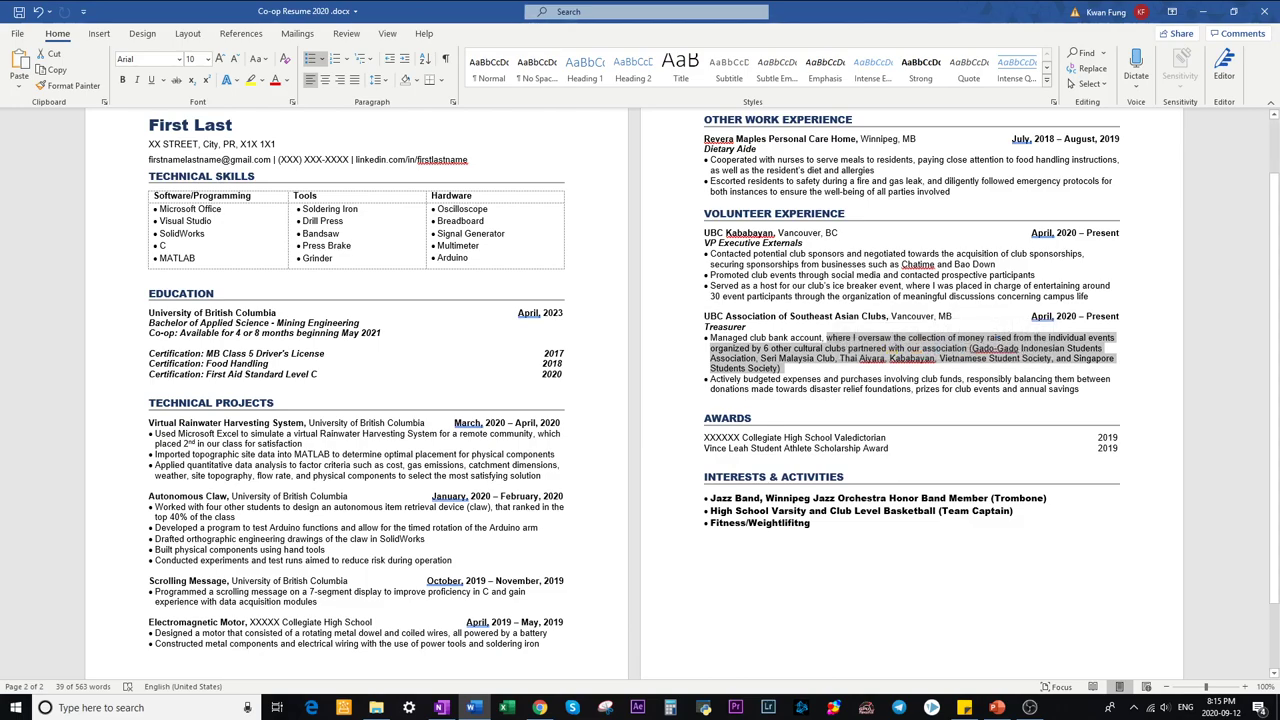
key(Right)
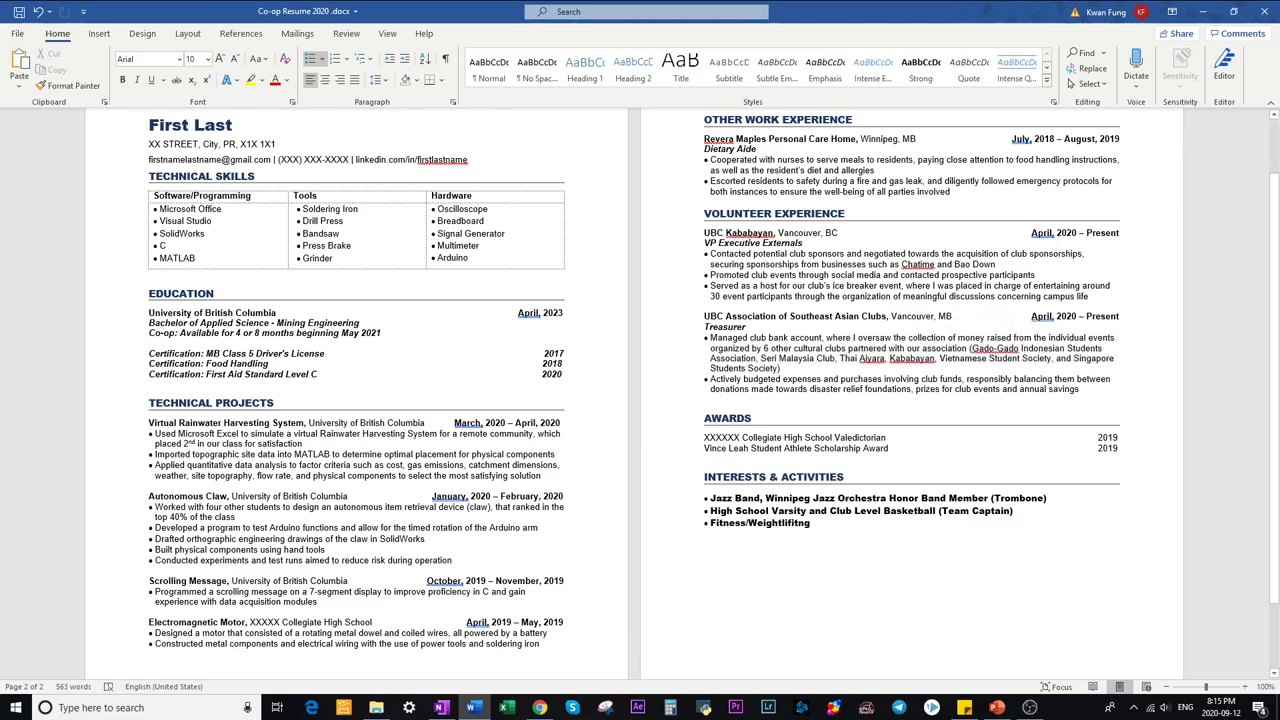
drag(781, 368, 764, 348)
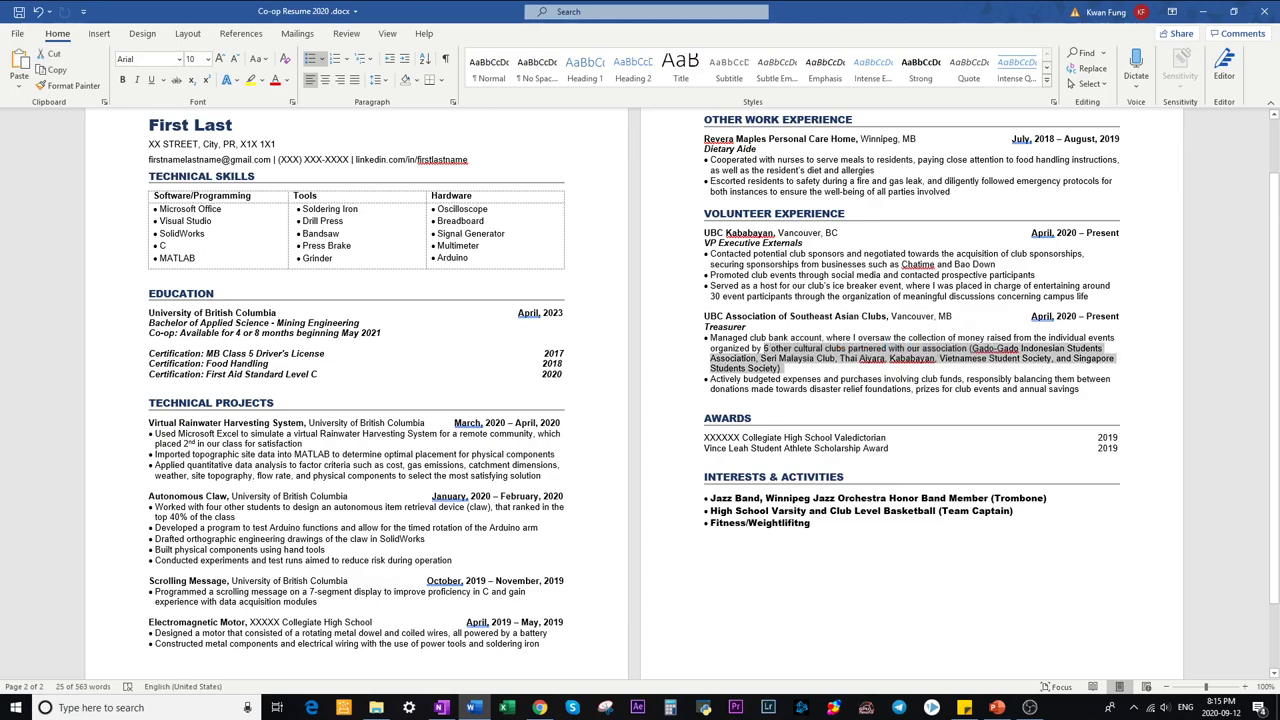
click(810, 522)
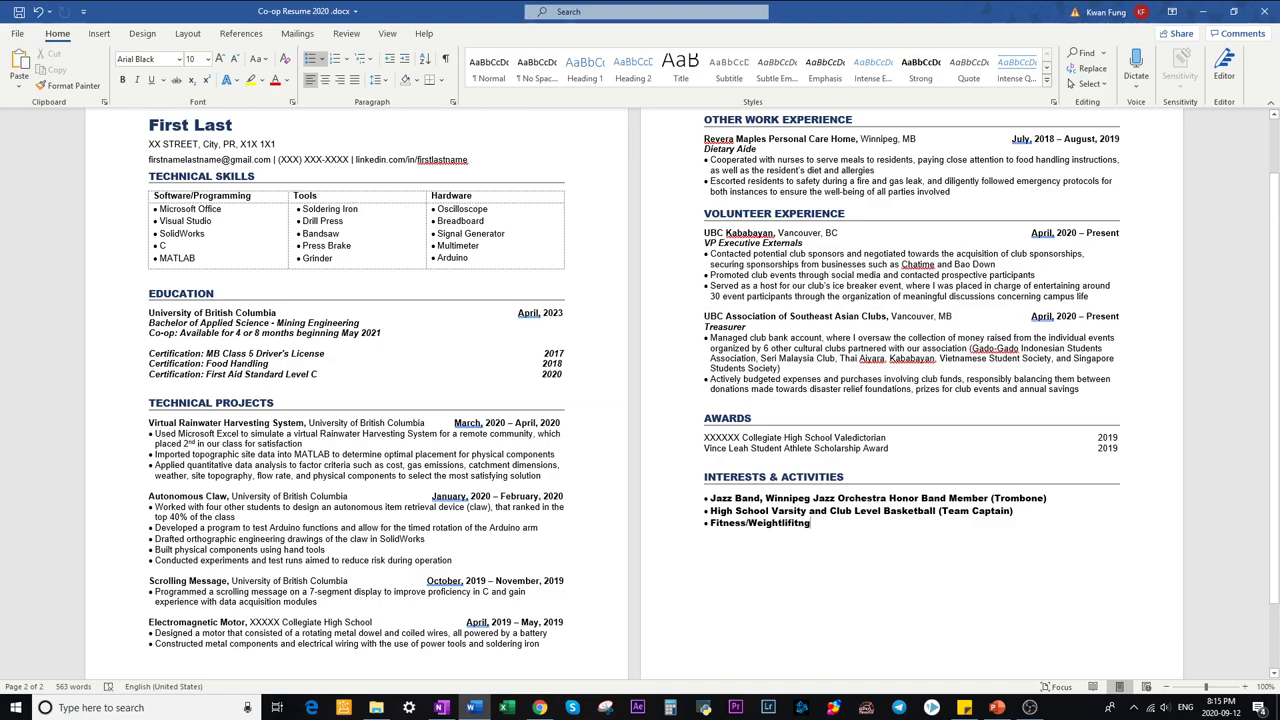
click(1115, 448)
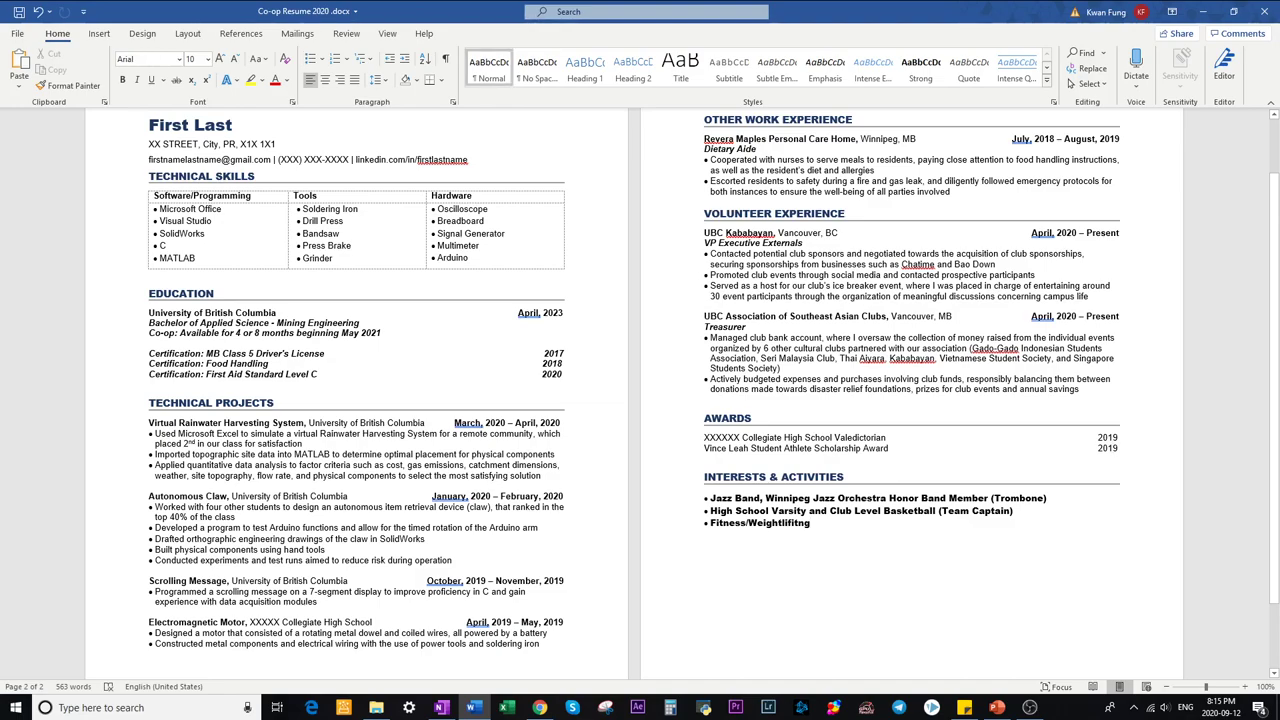
click(811, 523)
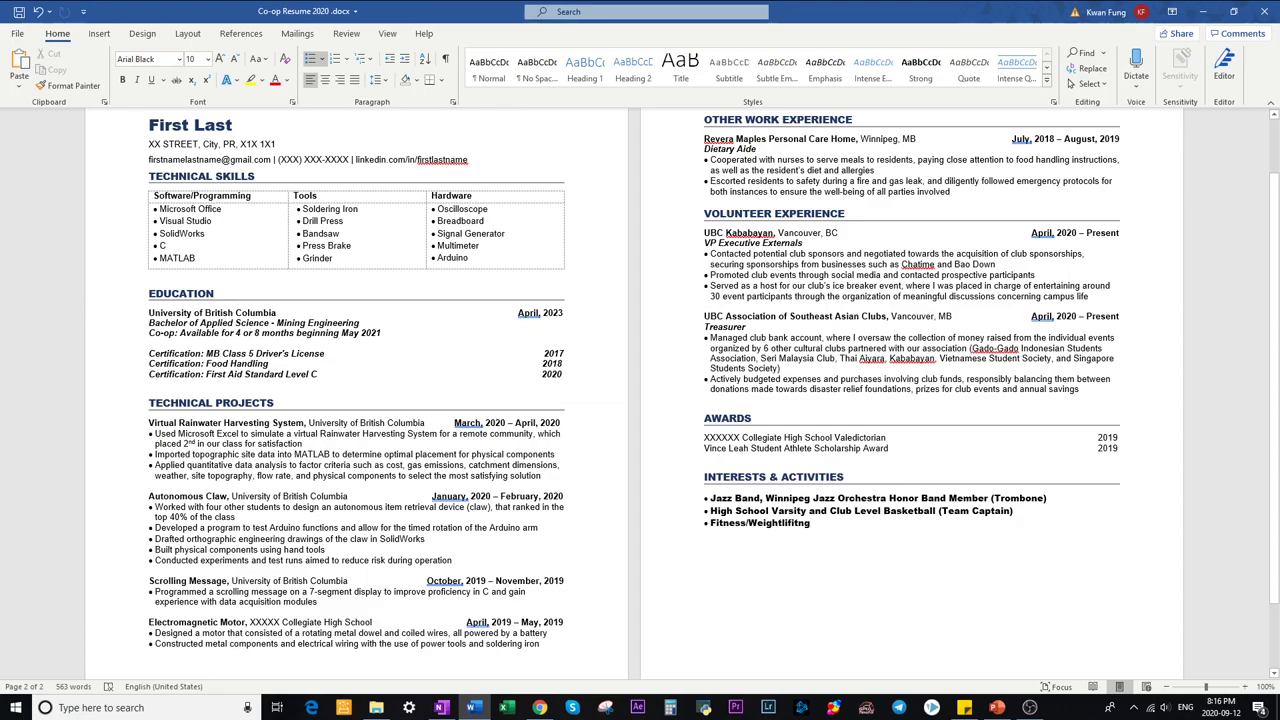
key(ctrl+shift+Left)
key(ctrl+shift+Left)
key(ctrl+shift+Left)
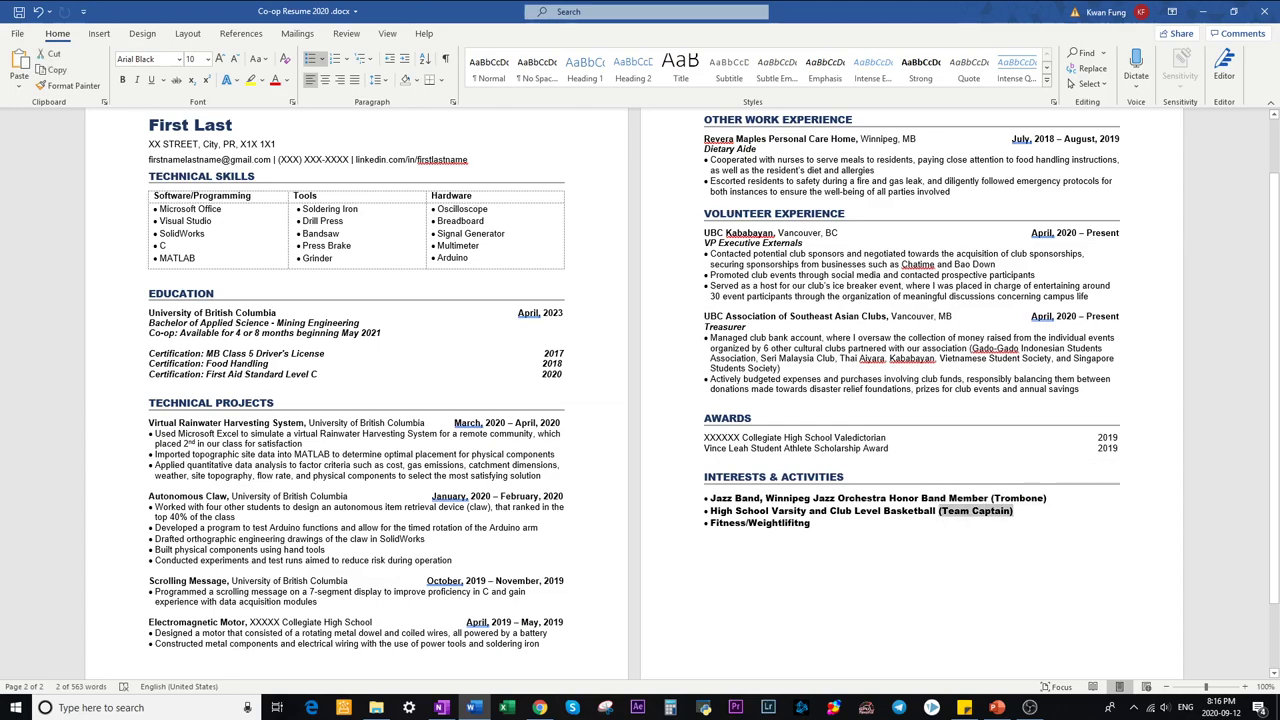
key(Down)
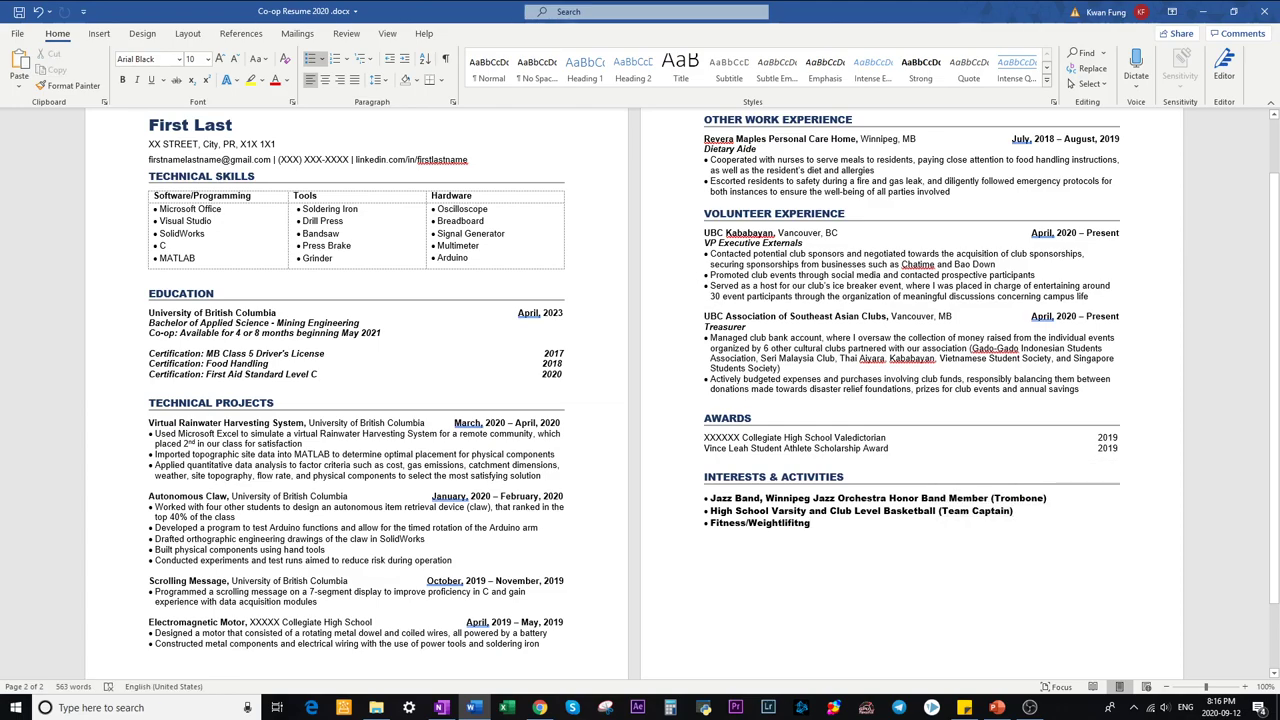
key(Up)
key(End)
key(ctrl+shift+Left)
key(ctrl+shift+Left)
key(ctrl+shift+Left)
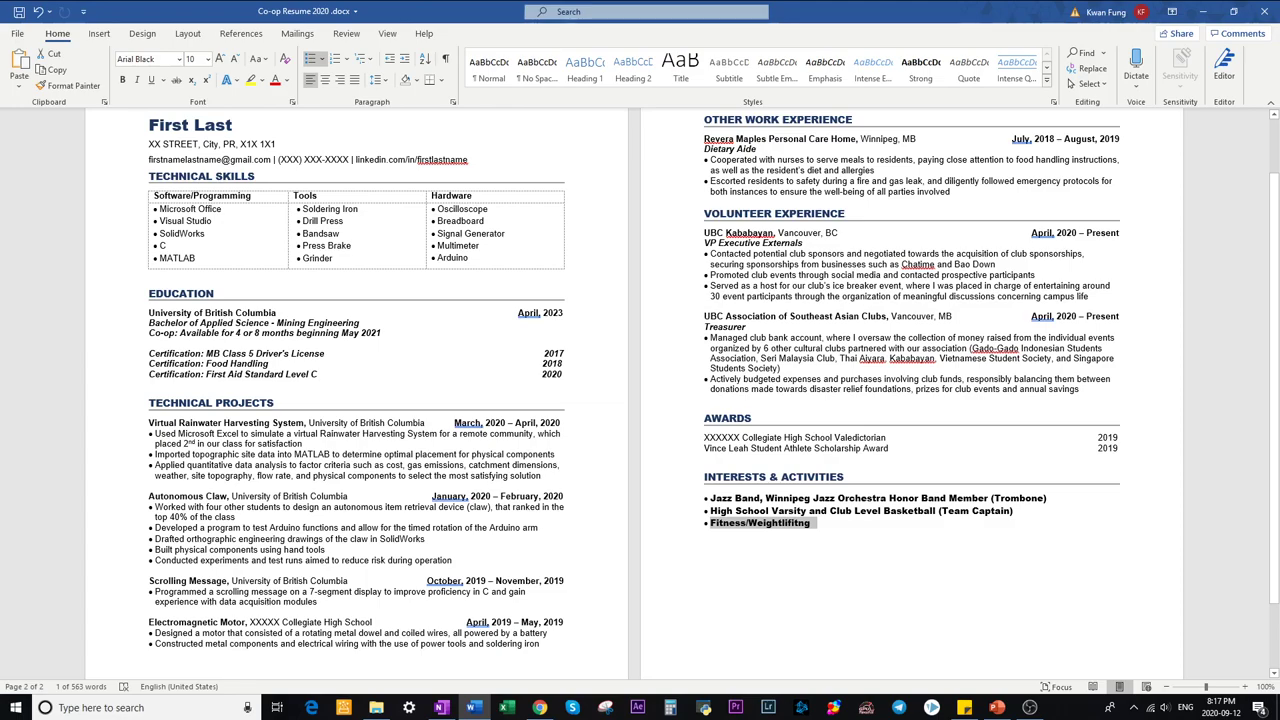
key(Right)
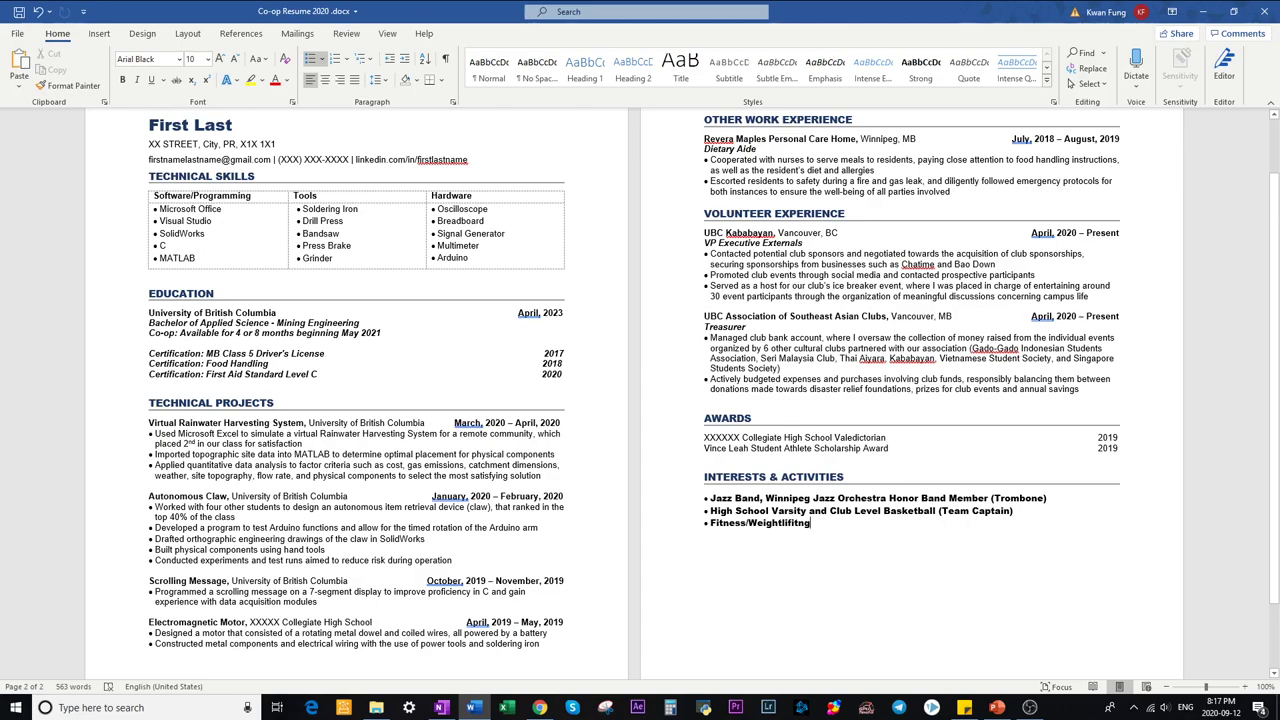
scroll(356, 285, up, 1)
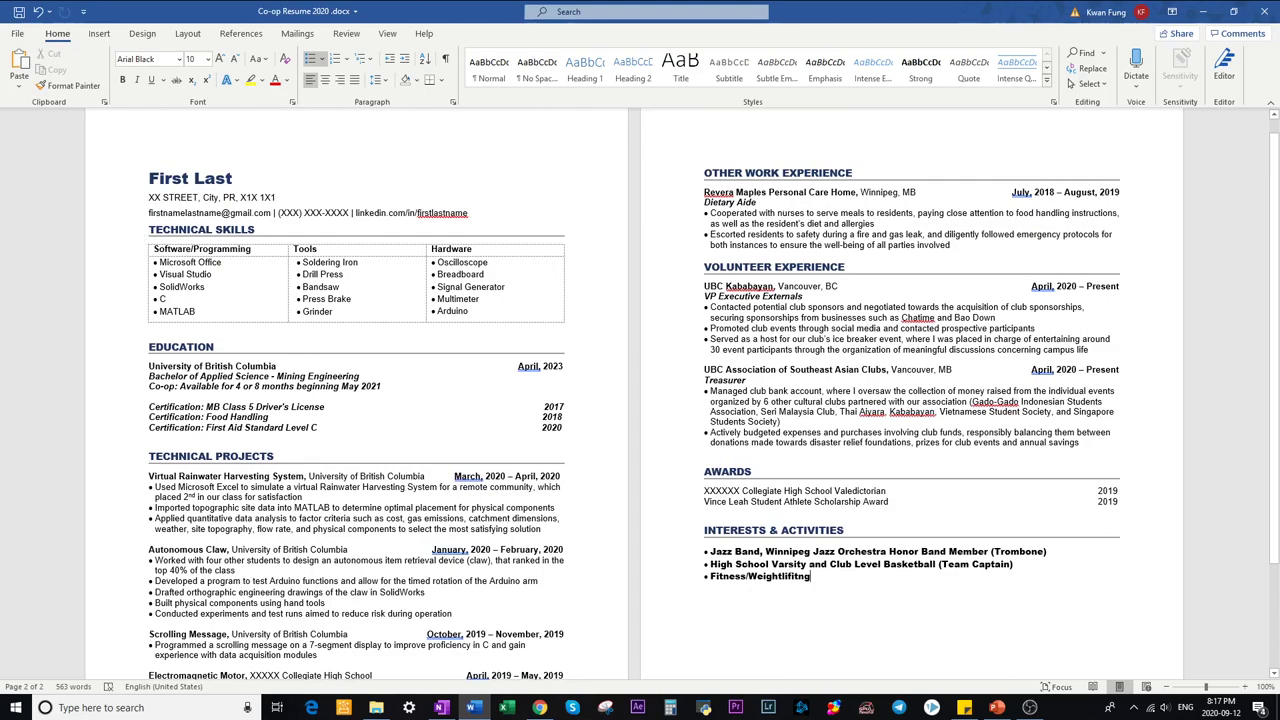
scroll(640, 400, down, 1)
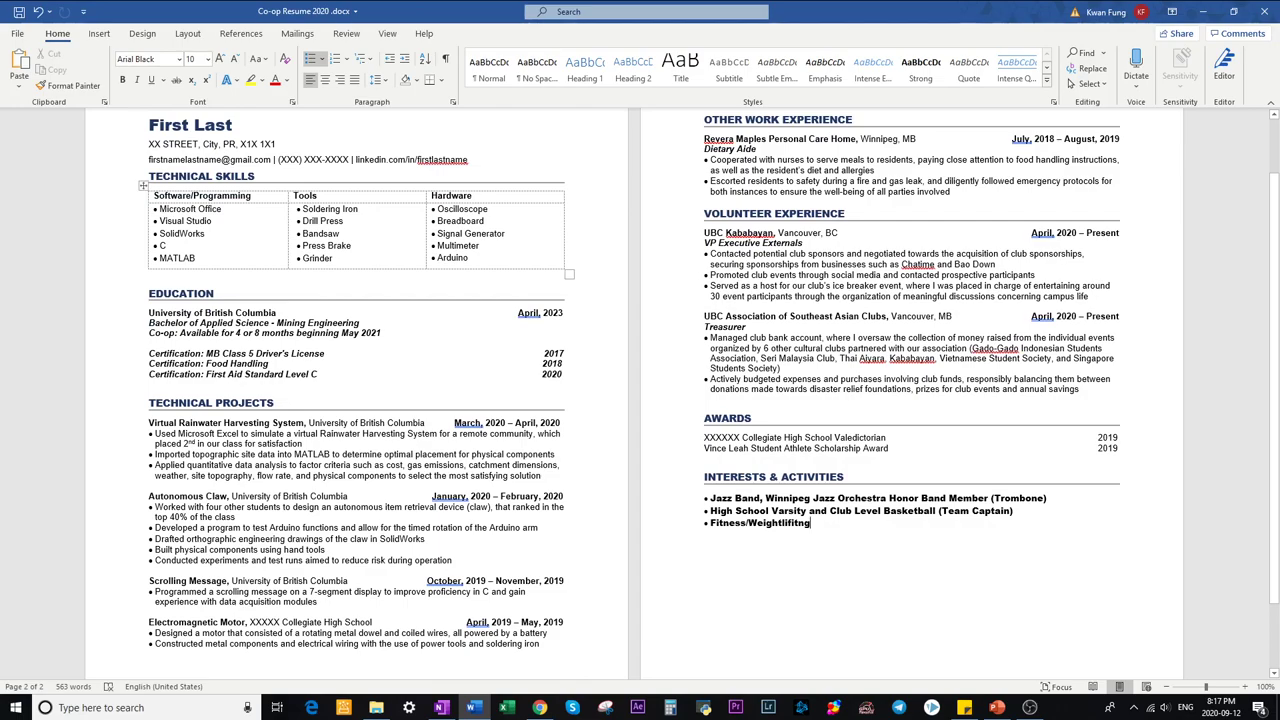
scroll(640, 400, up, 1)
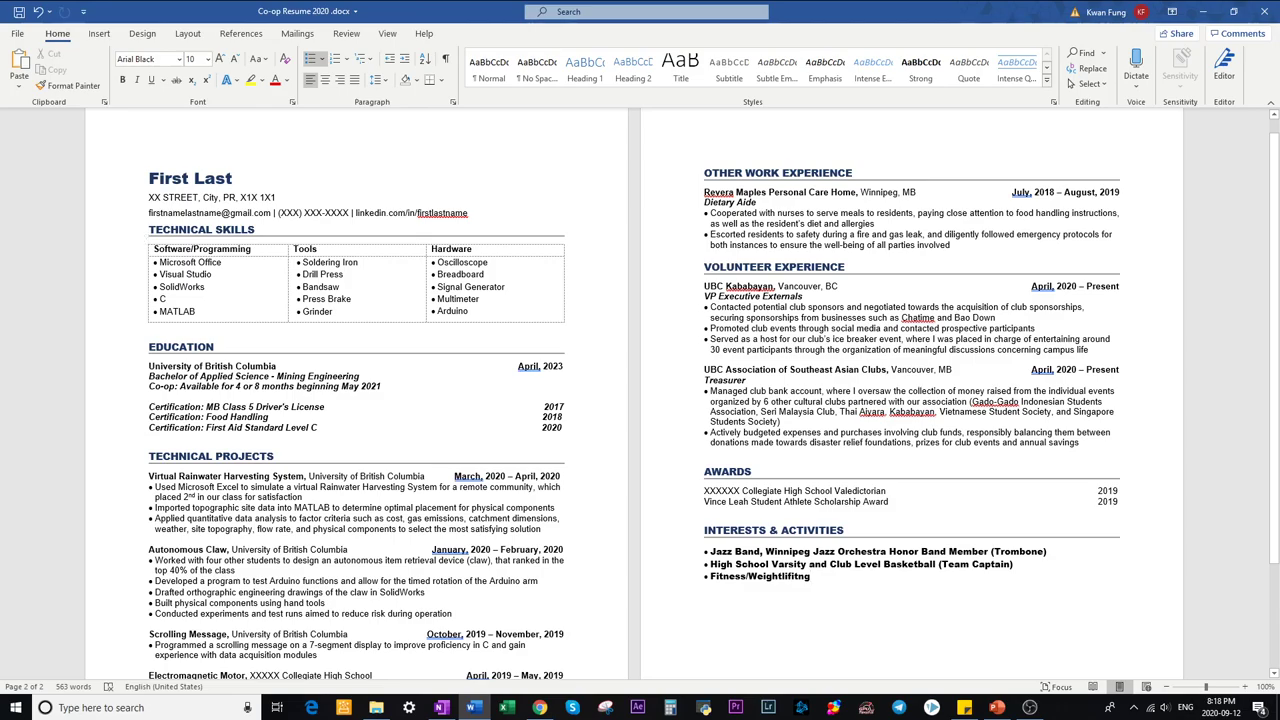
scroll(640, 400, down, 2)
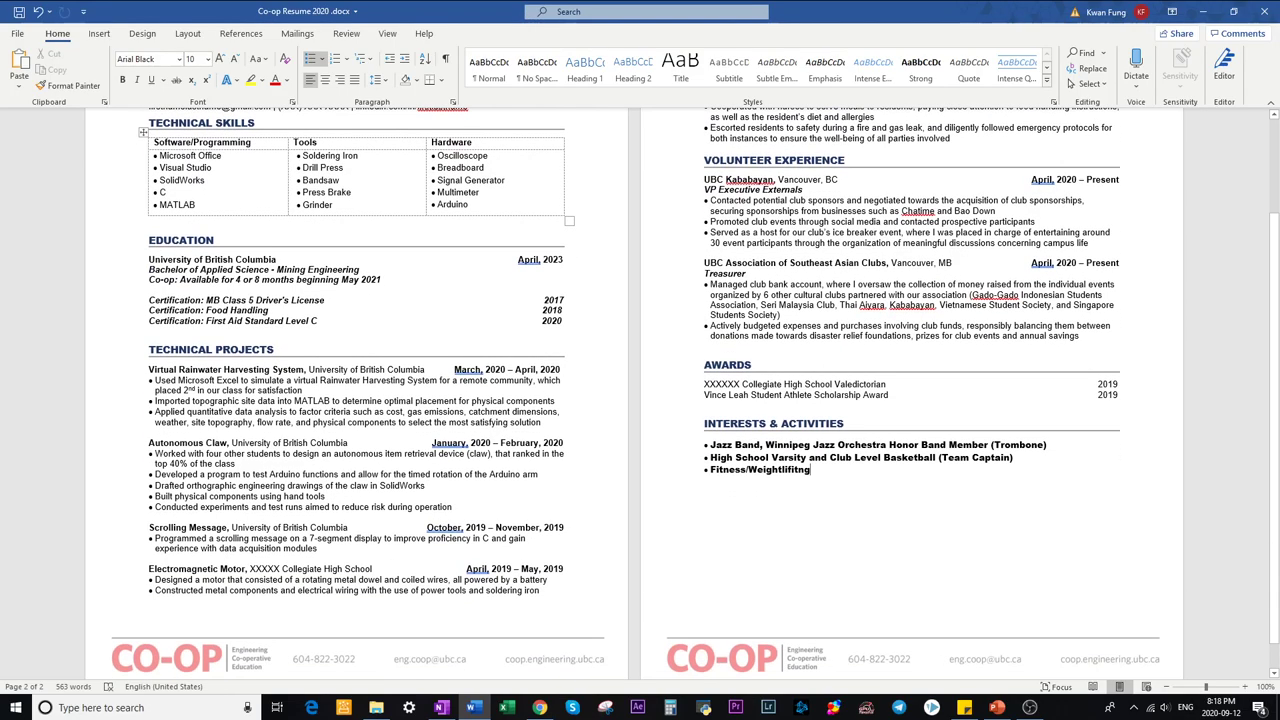
scroll(640, 400, down, 1)
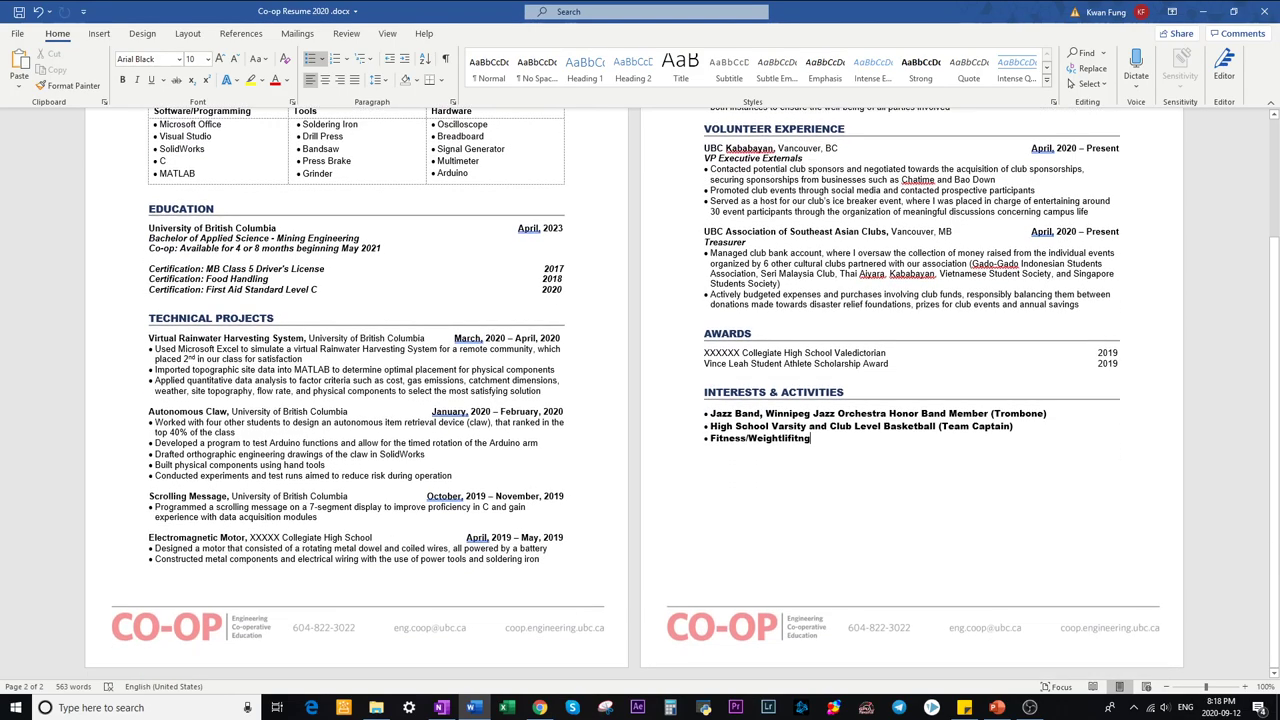
scroll(640, 400, up, 3)
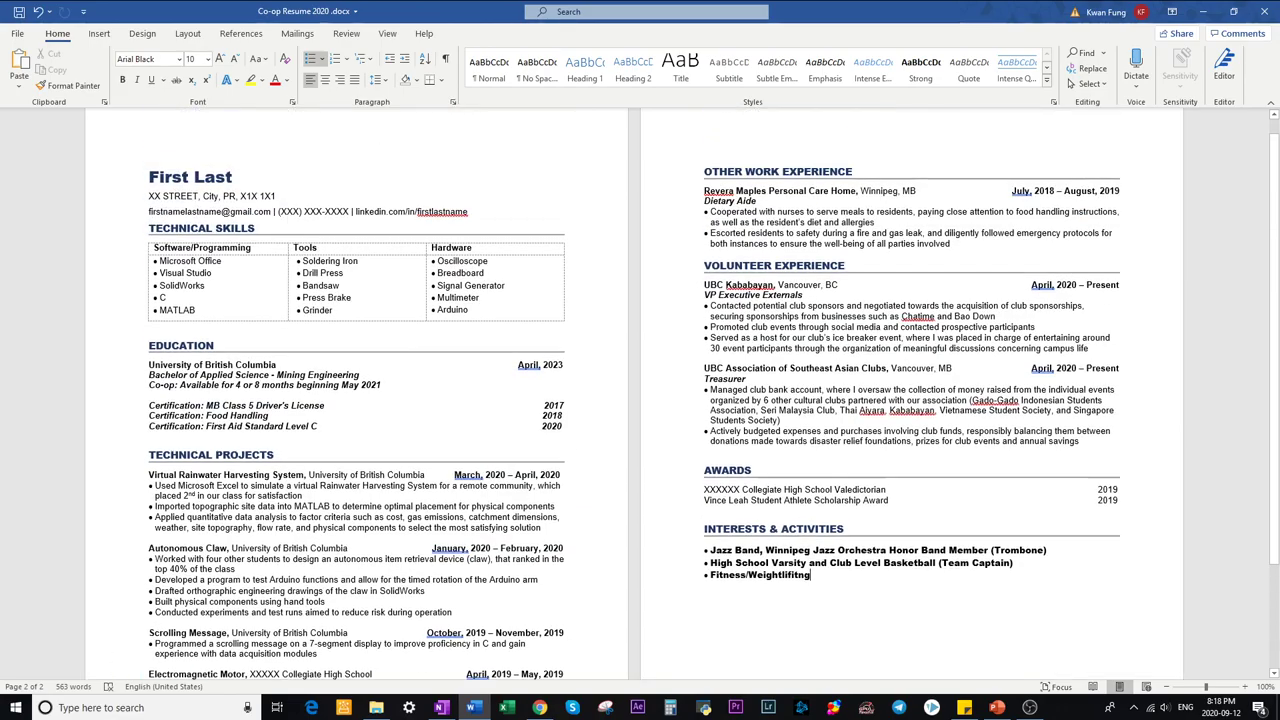
scroll(640, 400, down, 3)
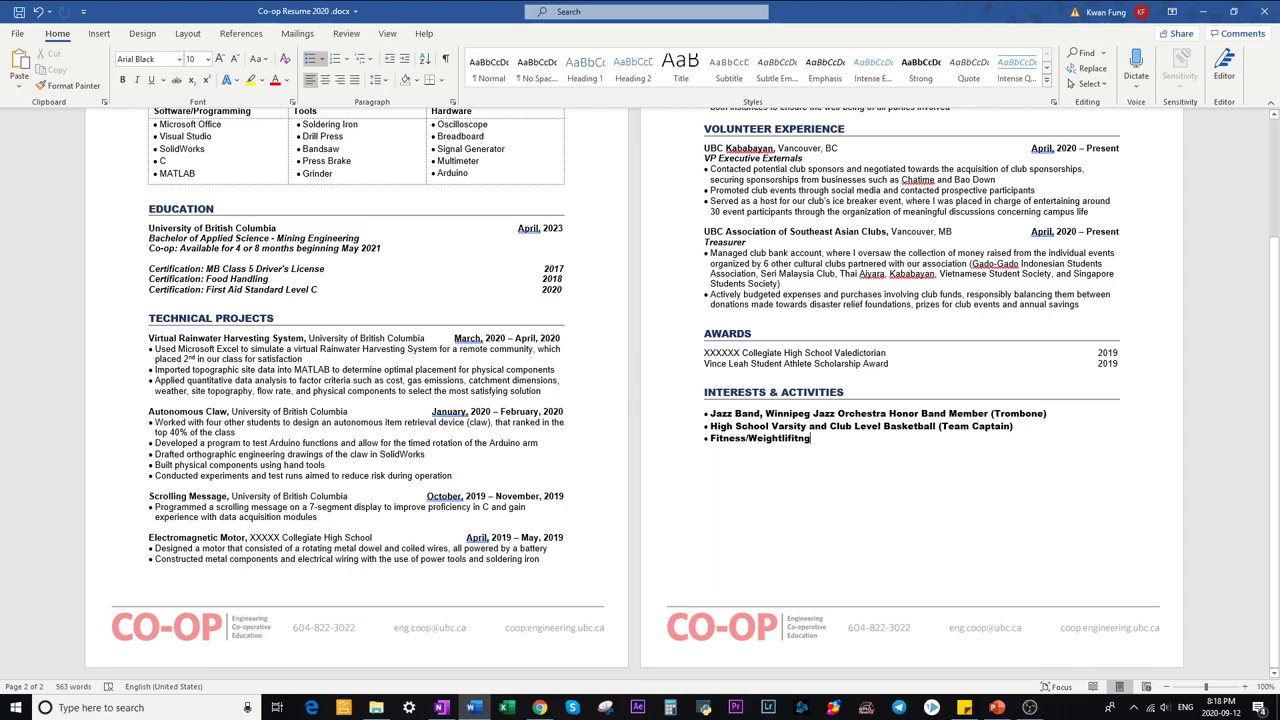
scroll(640, 390, up, 2)
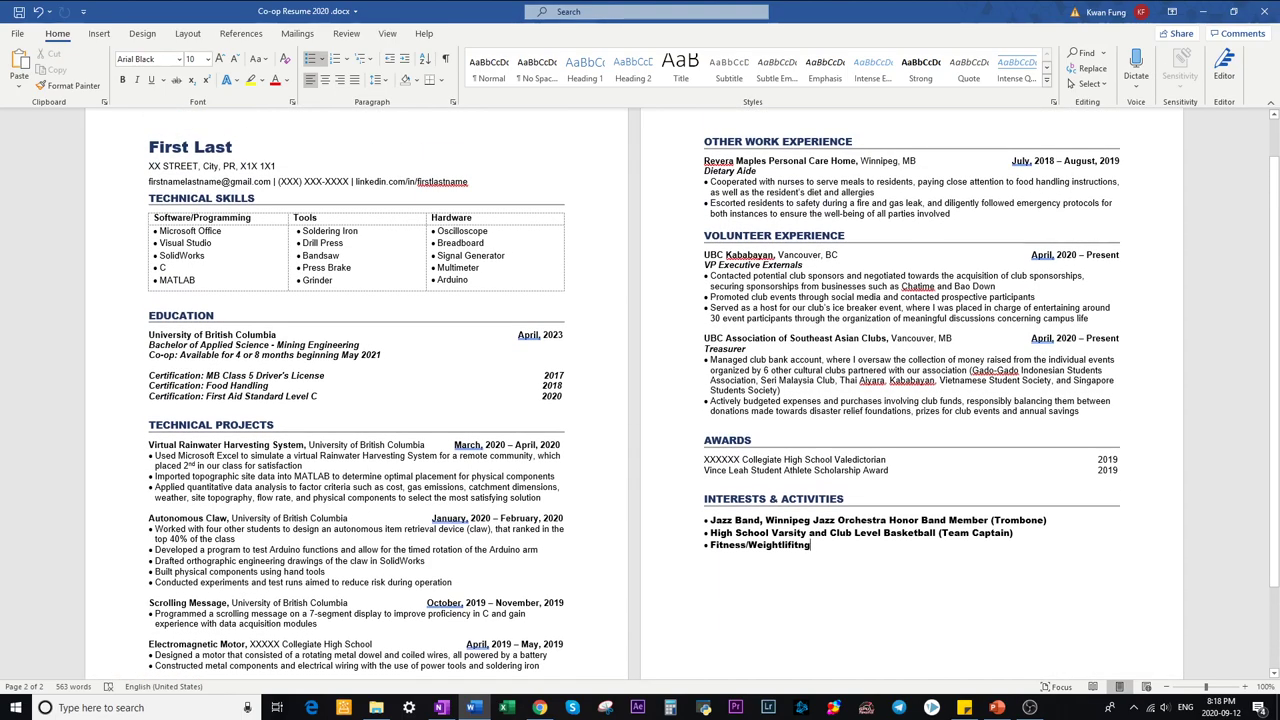
scroll(640, 390, down, 3)
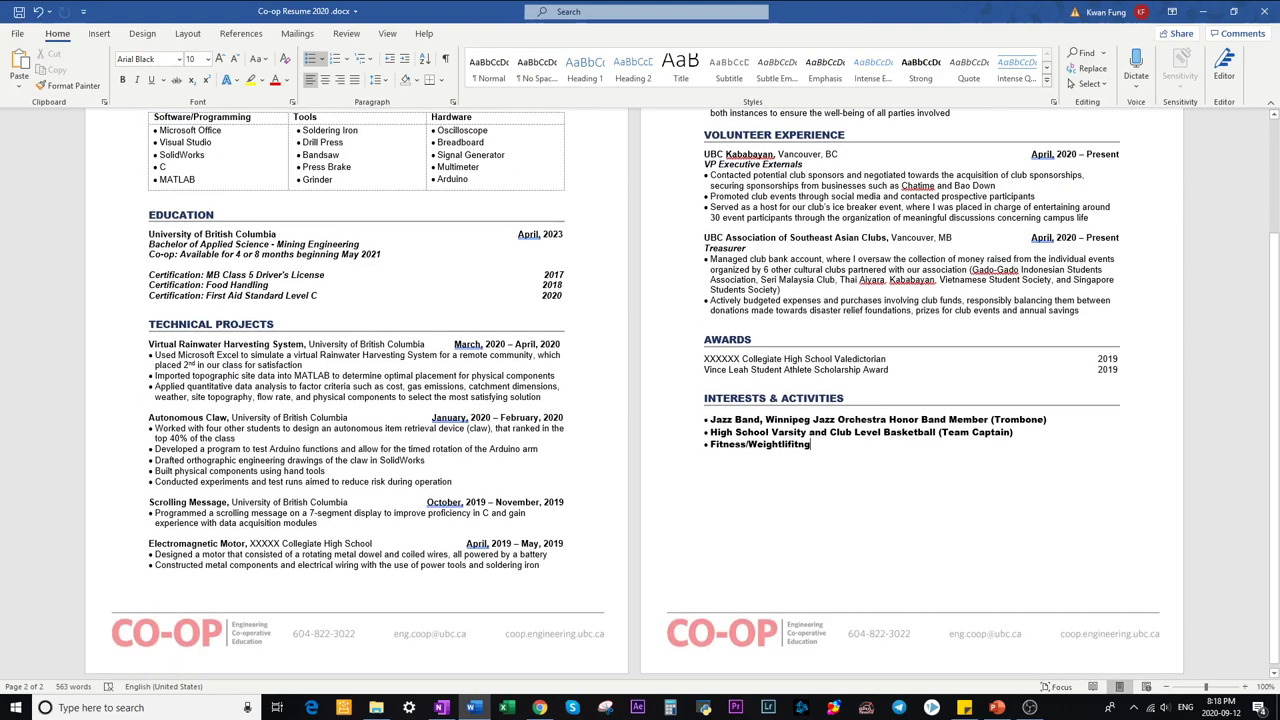
scroll(640, 390, up, 4)
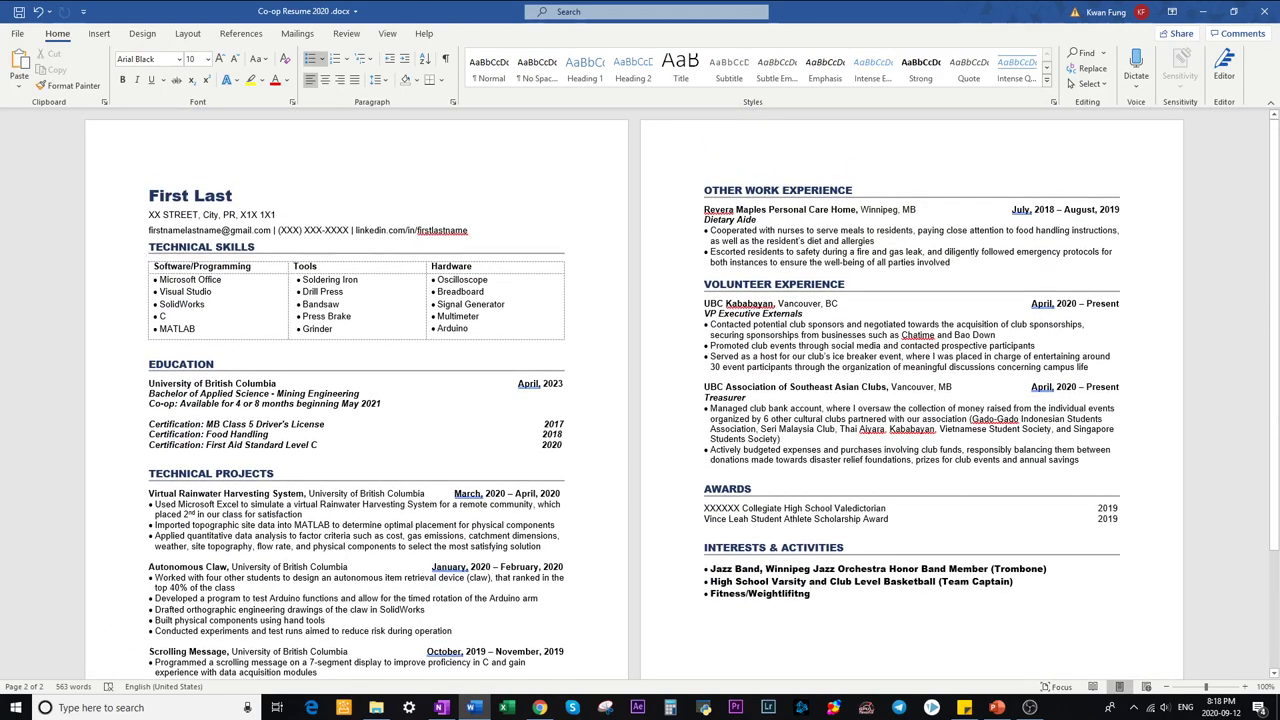
scroll(640, 390, down, 3)
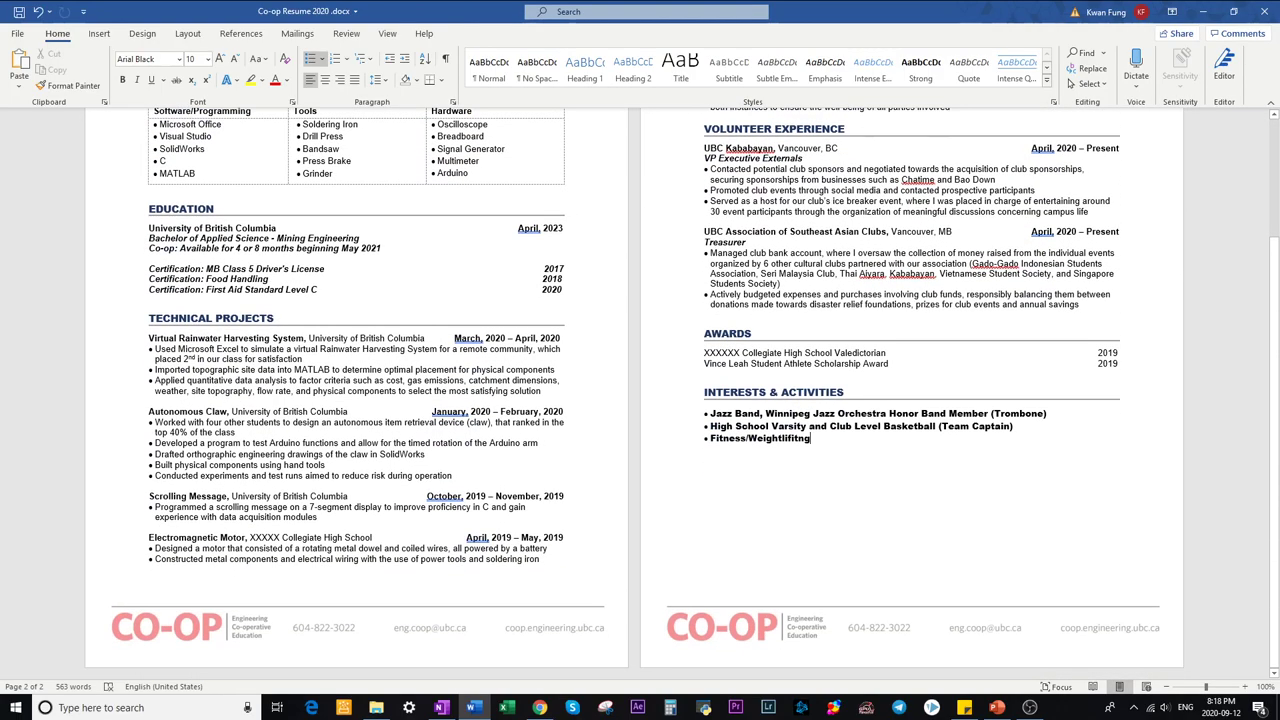
scroll(640, 390, up, 2)
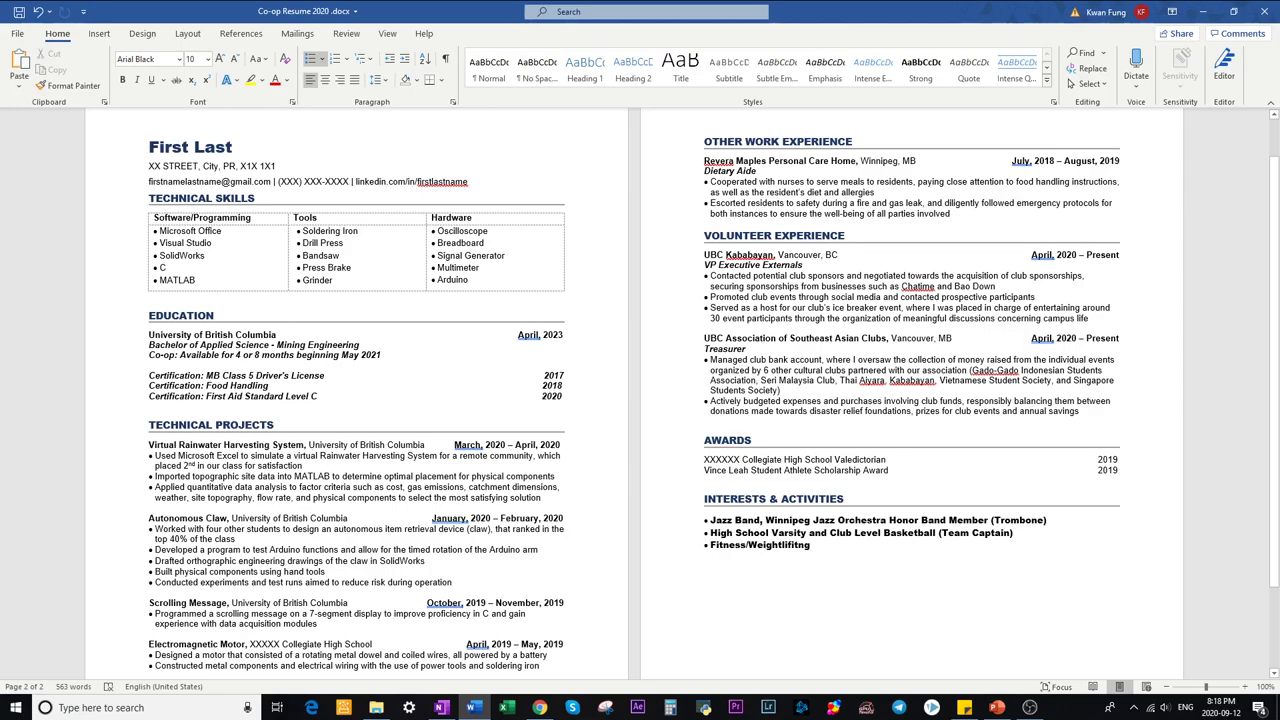
scroll(640, 393, down, 1)
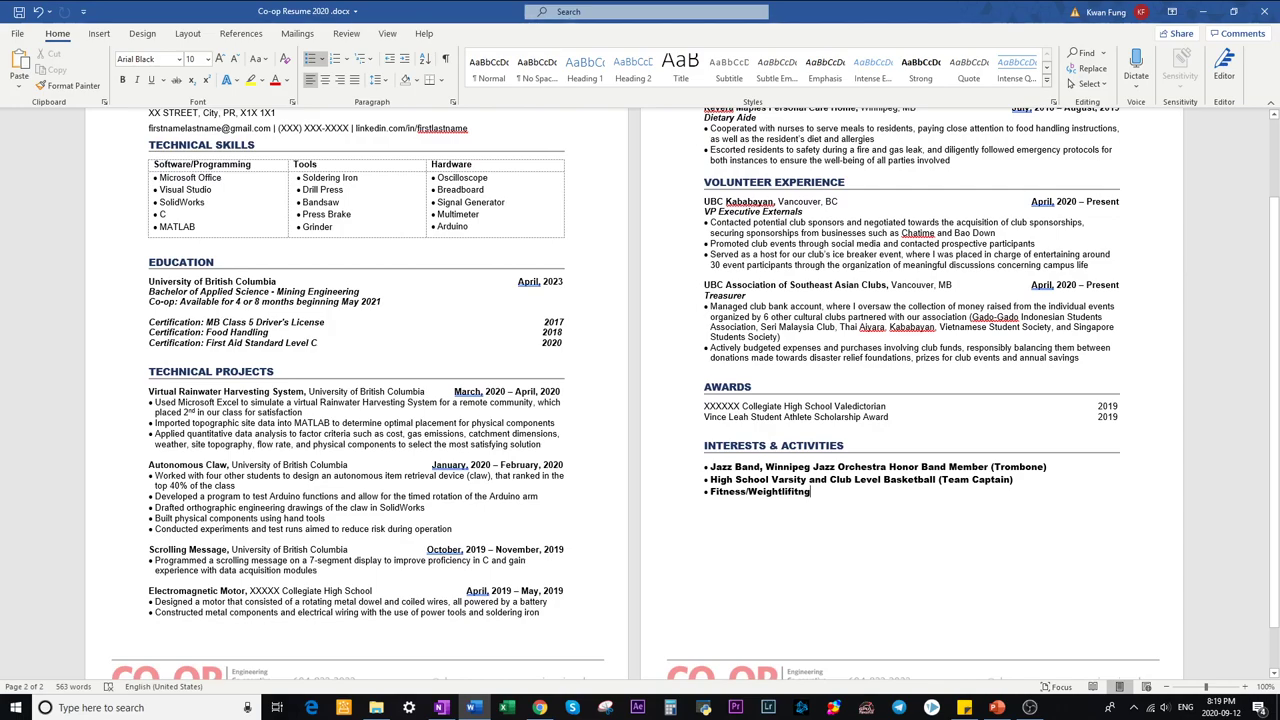
drag(140, 322, 140, 355)
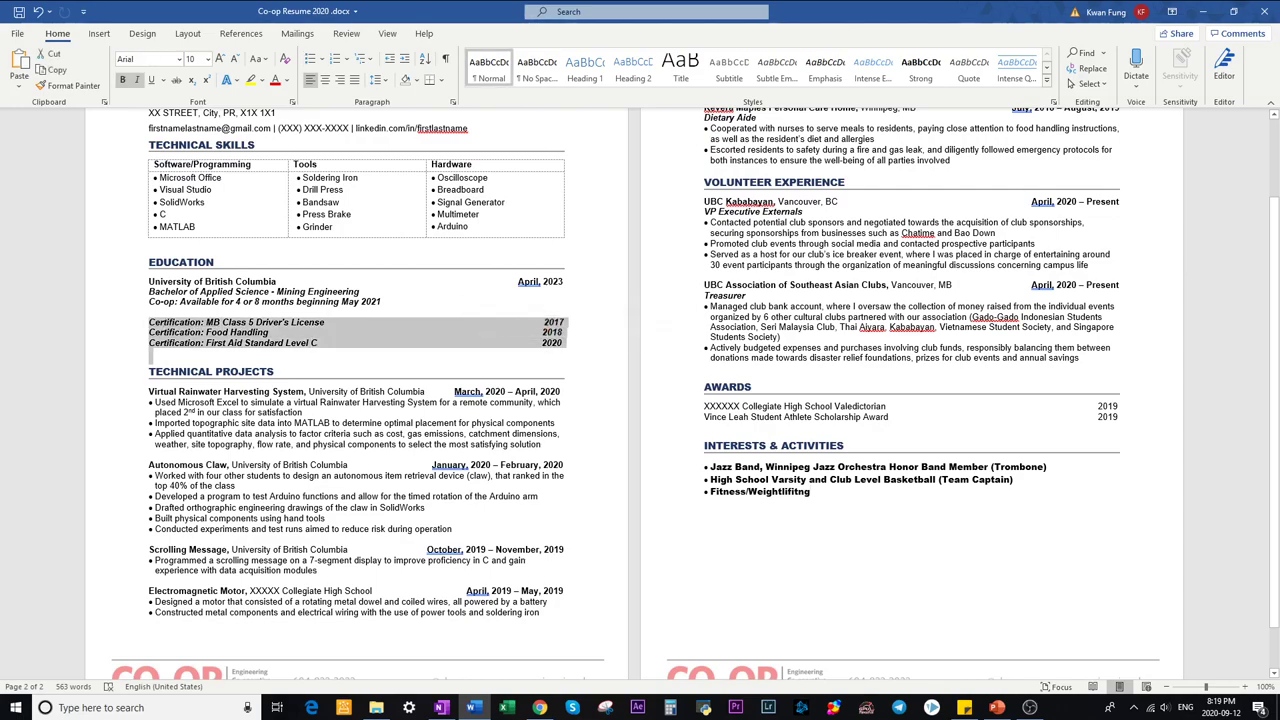
drag(810, 491, 706, 466)
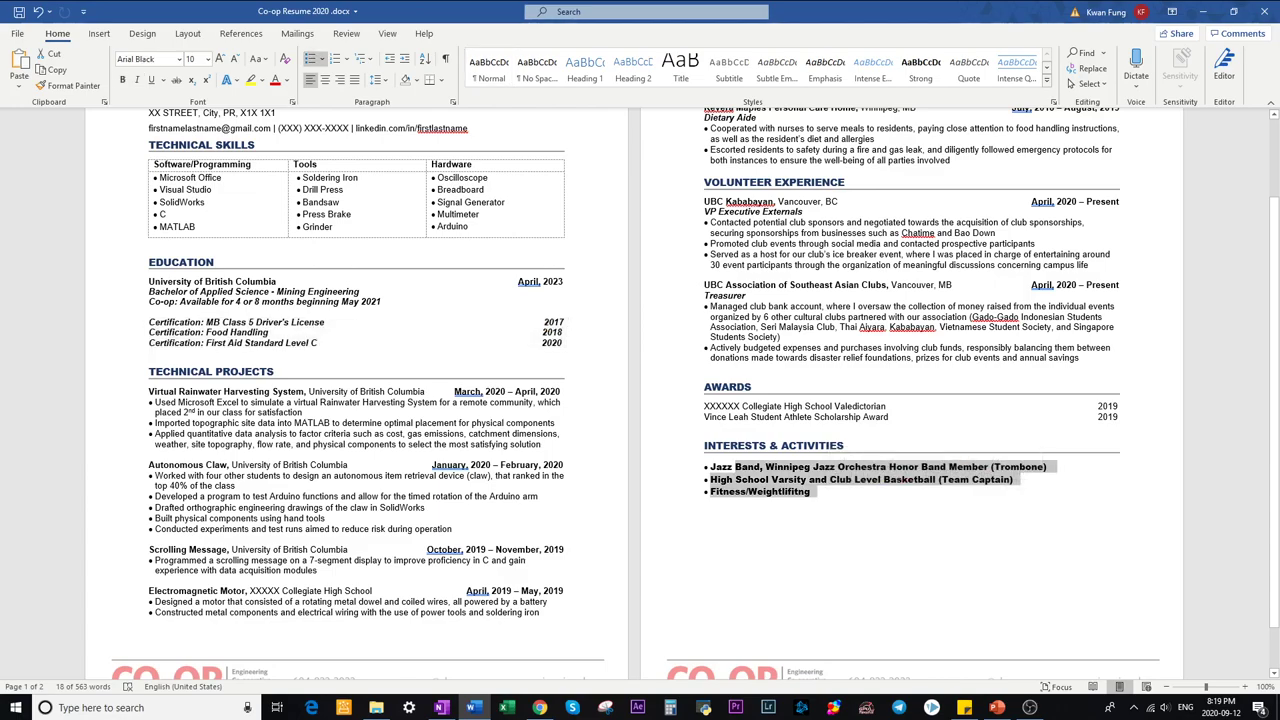
click(810, 491)
scroll(810, 491, up, 1)
scroll(810, 491, up, 1)
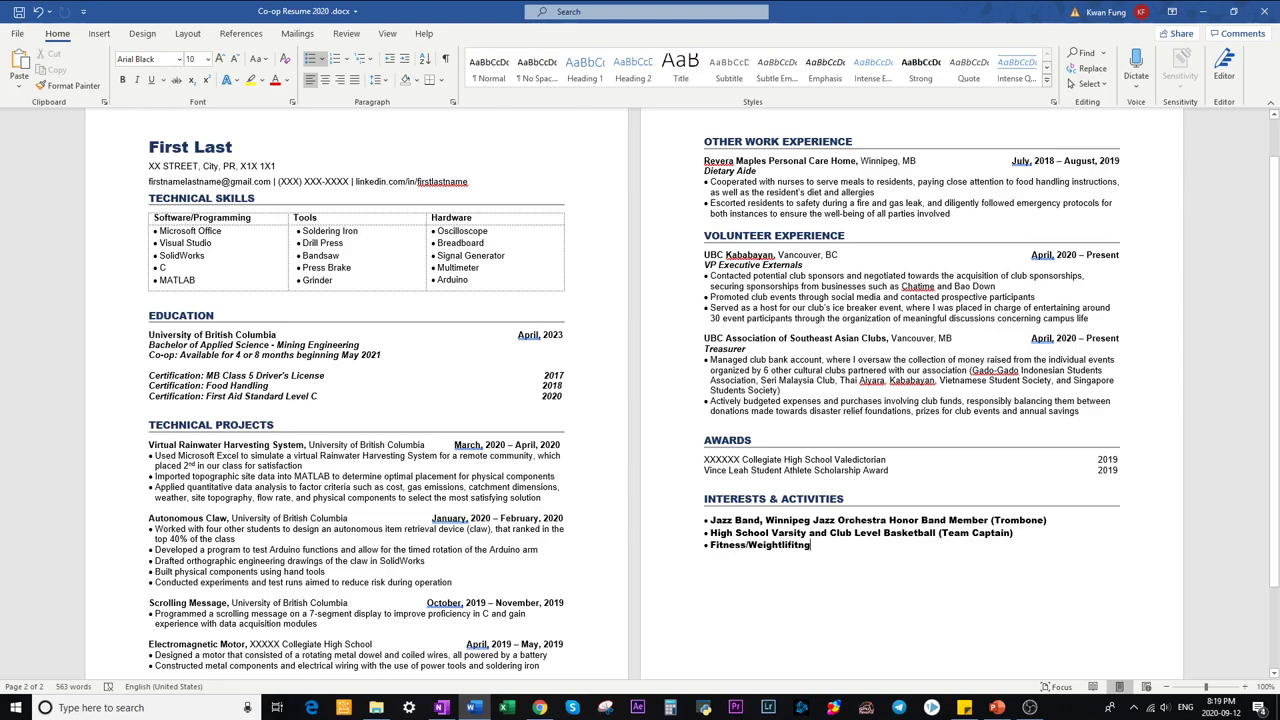
scroll(640, 393, down, 1)
scroll(640, 393, up, 1)
scroll(640, 393, down, 2)
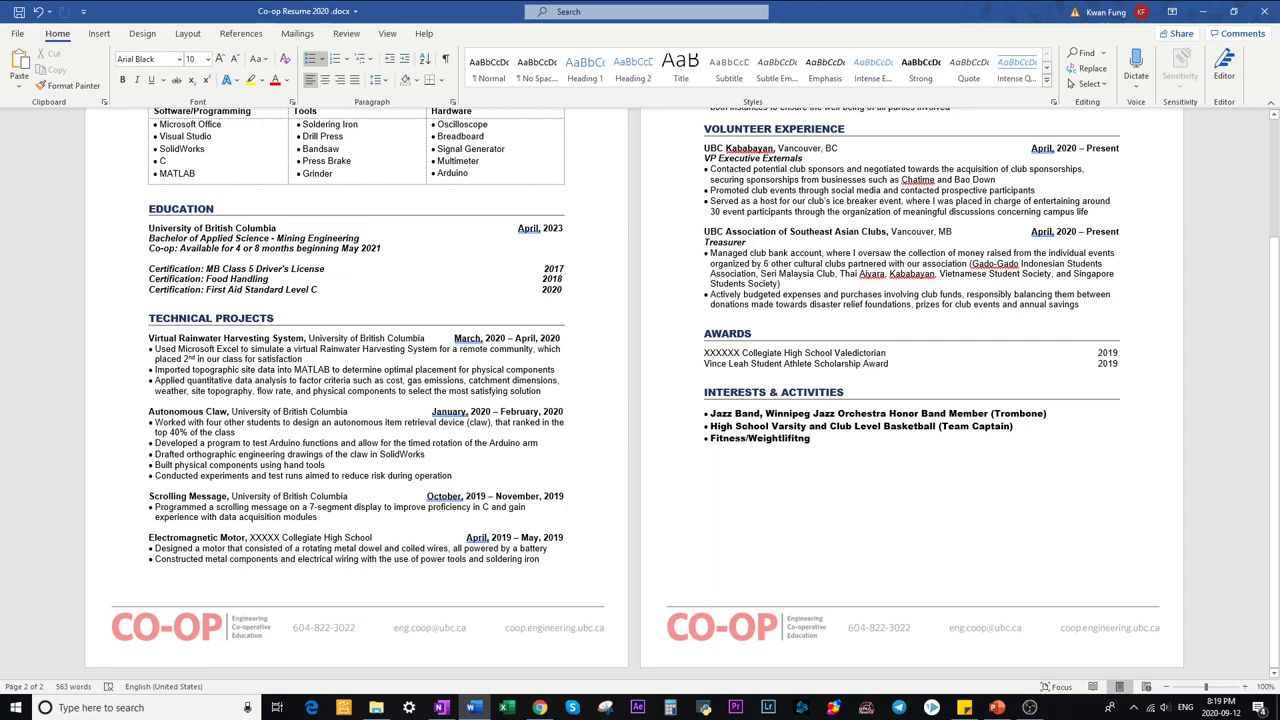
scroll(640, 393, up, 2)
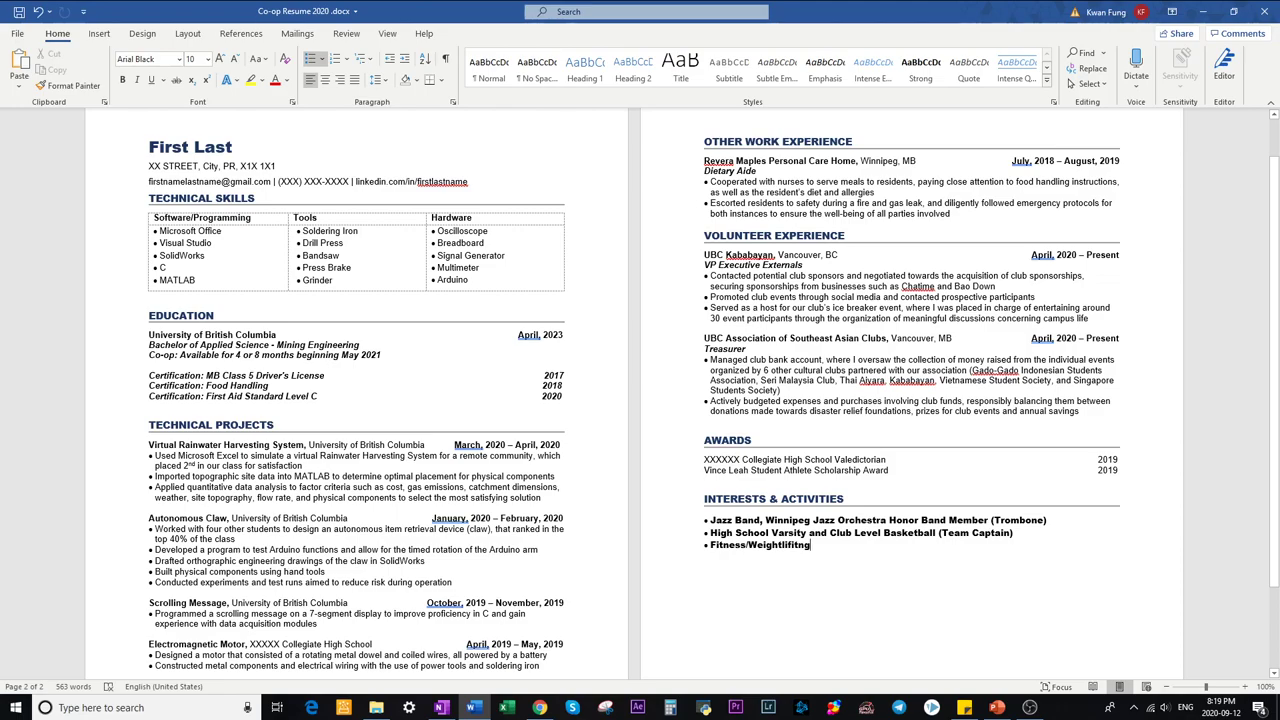
scroll(640, 390, down, 1)
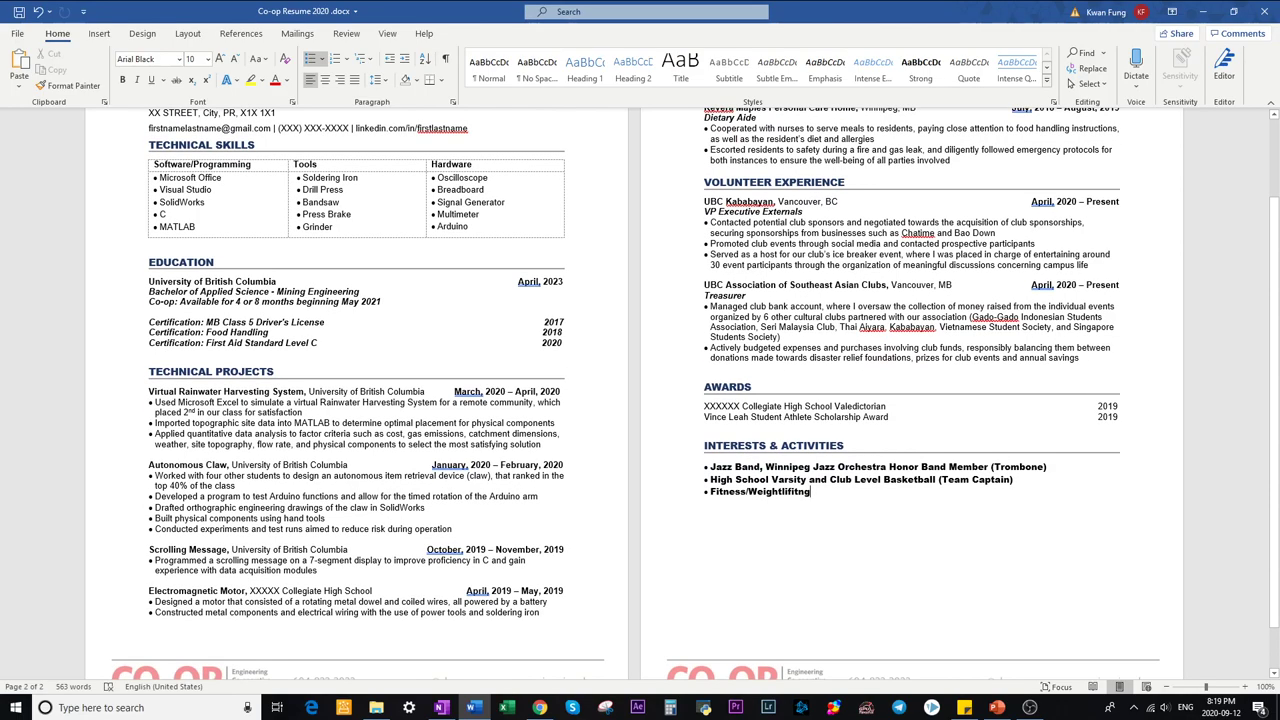
scroll(640, 390, up, 1)
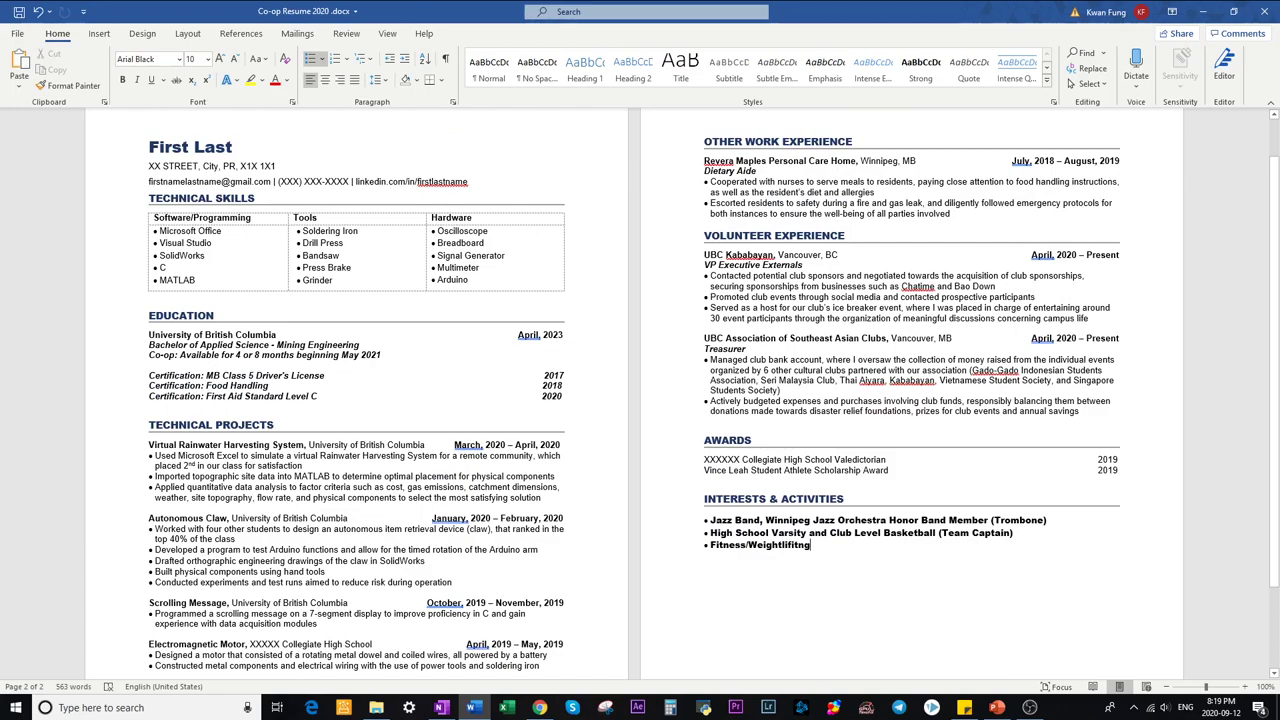